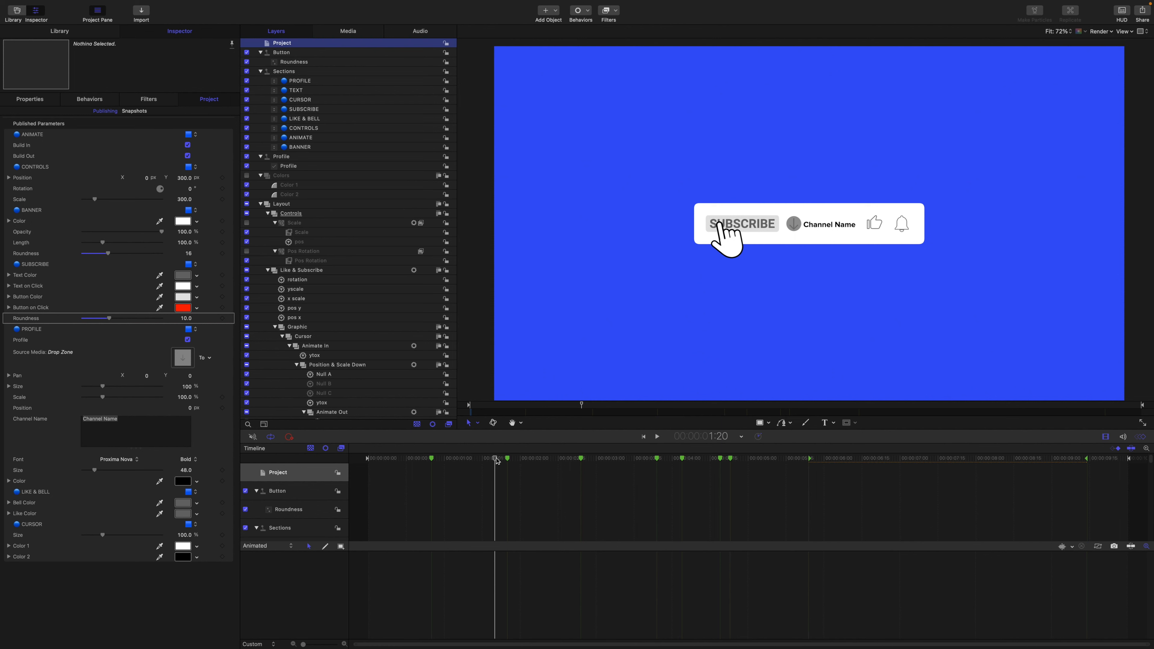
- Move the playhead to 1:25, then enable Publish OSC for the Scale filter with on-screen overlays shown
left_click_drag(499, 462, 510, 496)
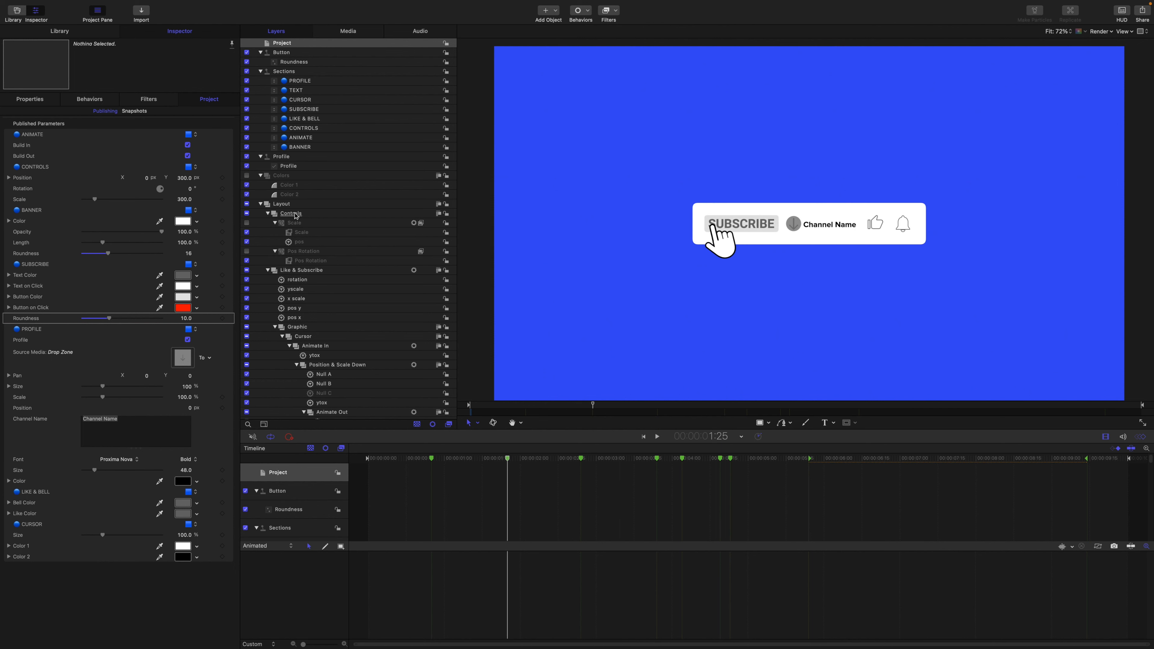
left_click(302, 233)
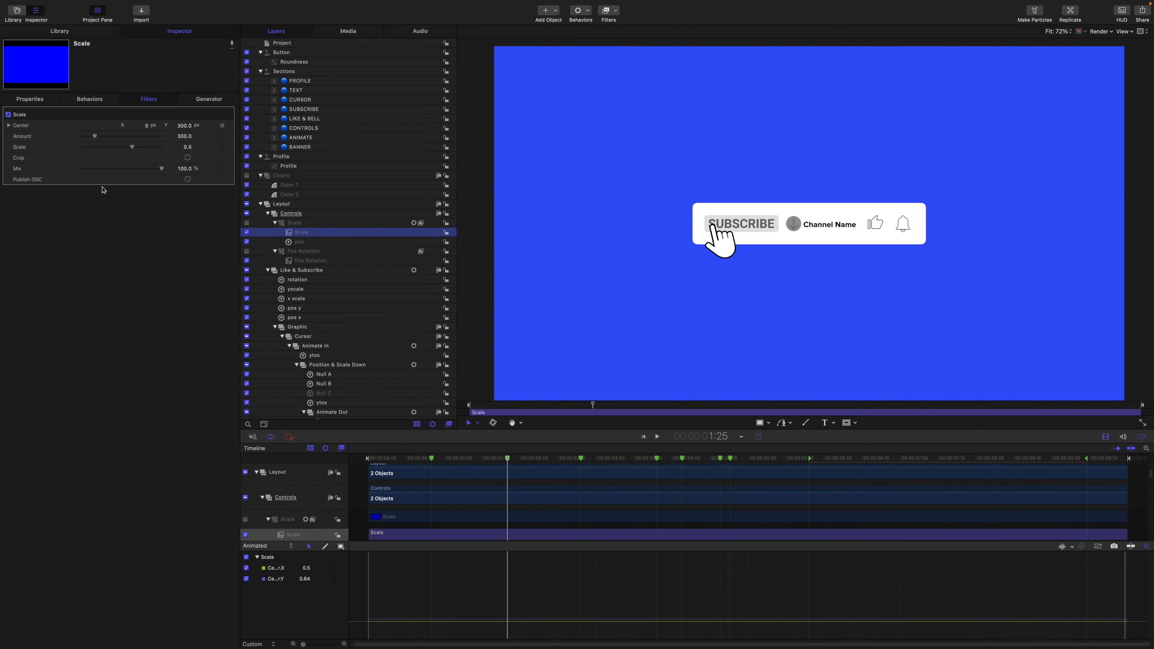
left_click(188, 179)
key("super+slash")
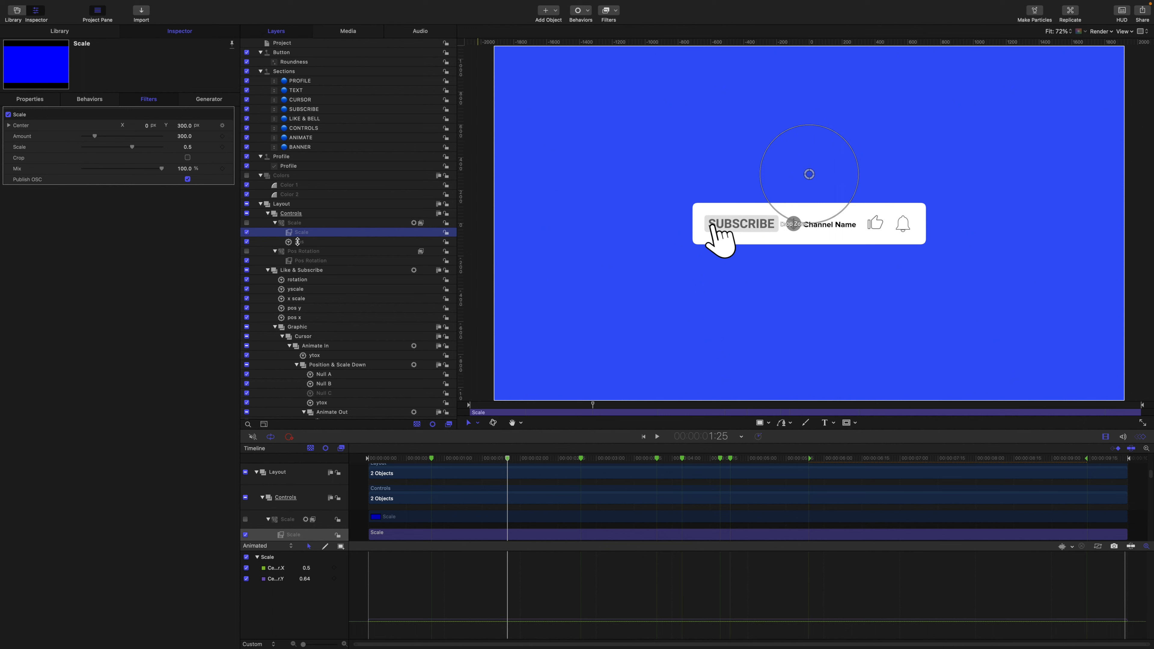
- Set the Pos Rotation filter's Center Y to 350 px and check its separate X and Y values
left_click(303, 262)
left_click(184, 126)
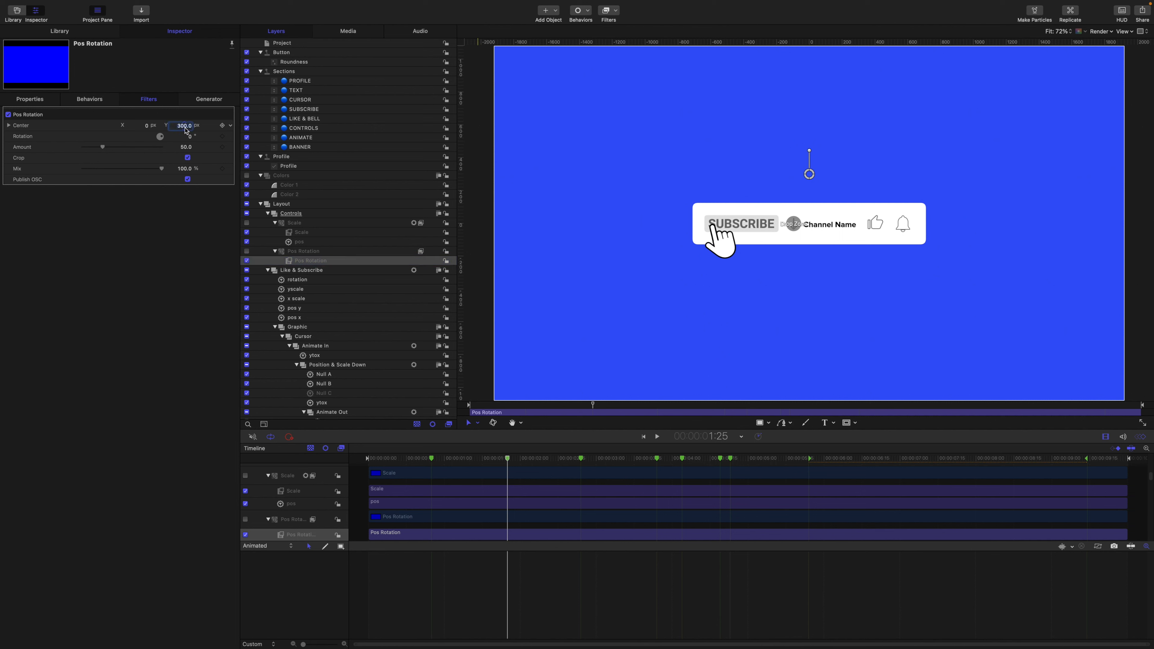
type("350")
key("Return")
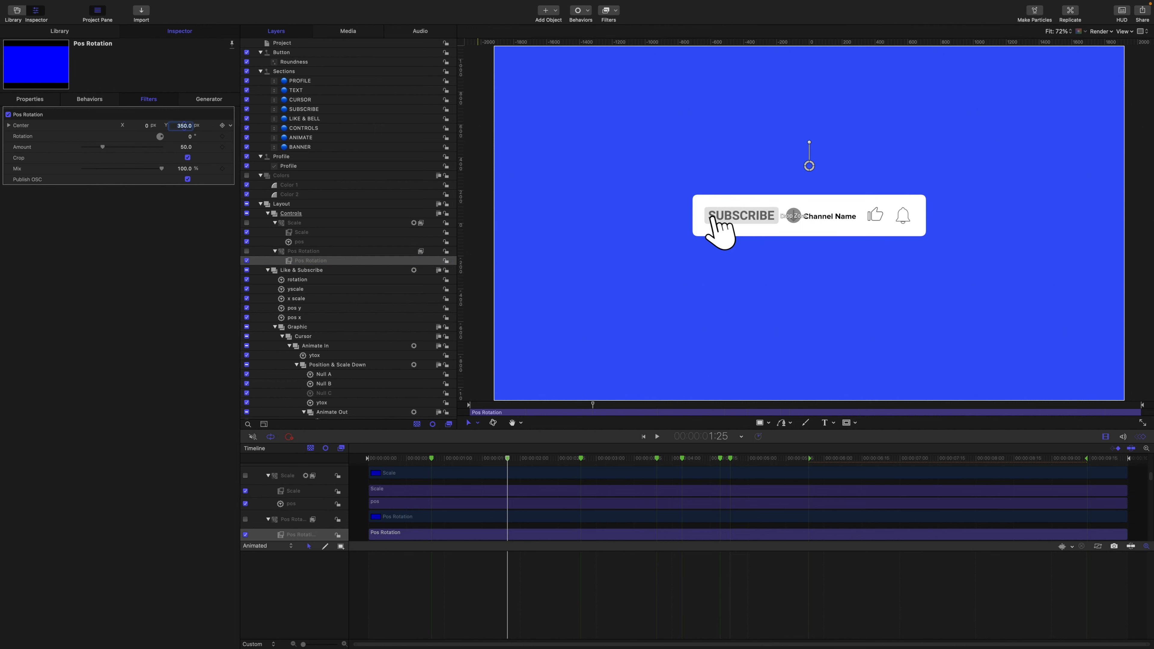
left_click(9, 126)
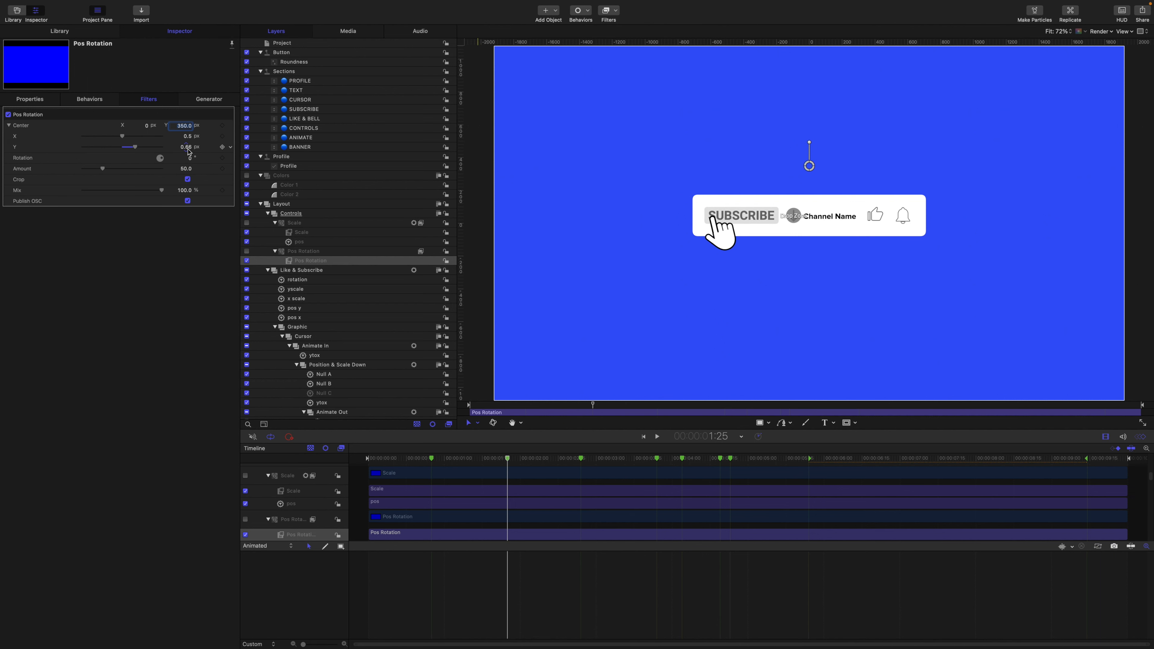
left_click(9, 125)
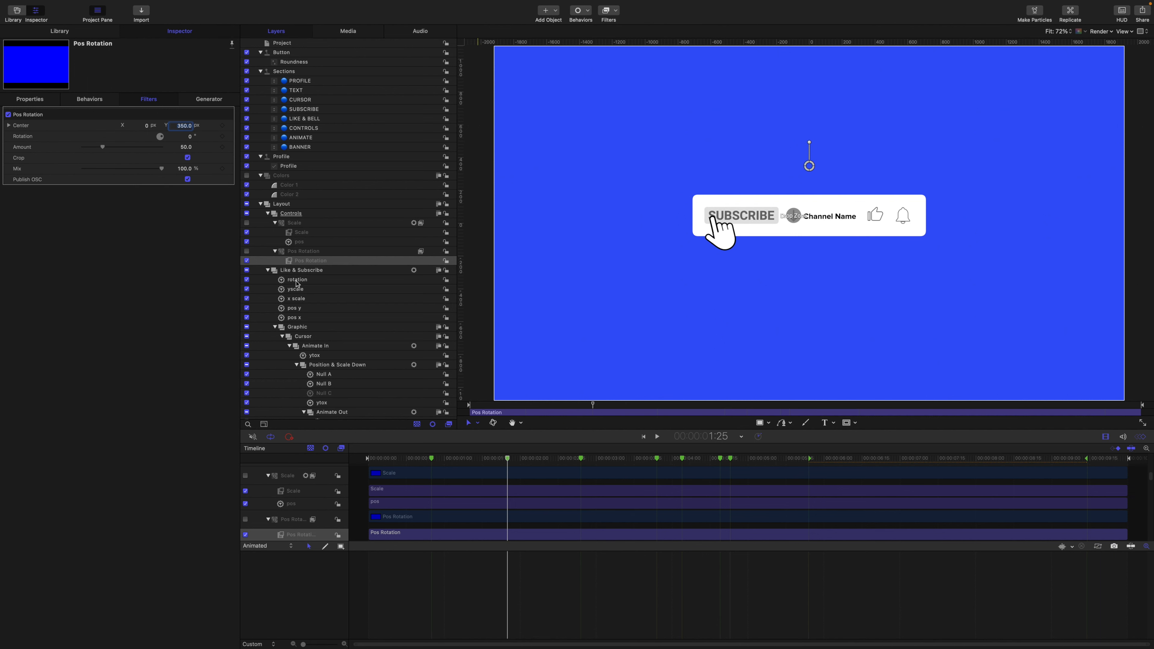
- Set the Y offset of the pos y link behavior to -0.66 and hide the canvas overlays
left_click(300, 308)
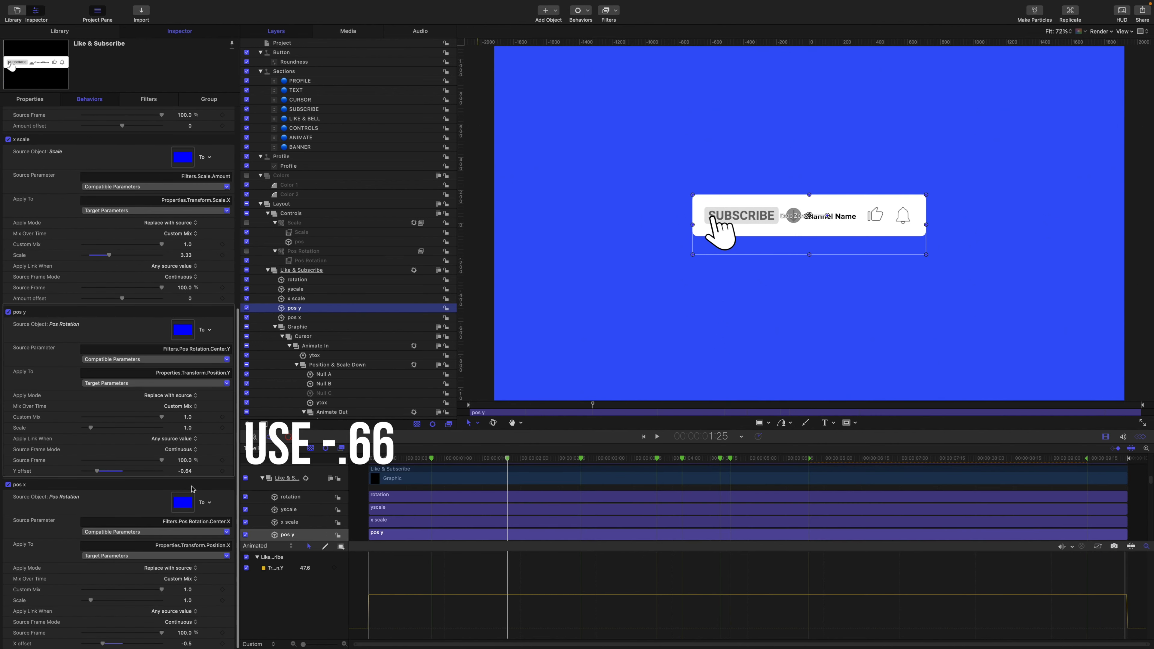
double_click(186, 472)
type("-")
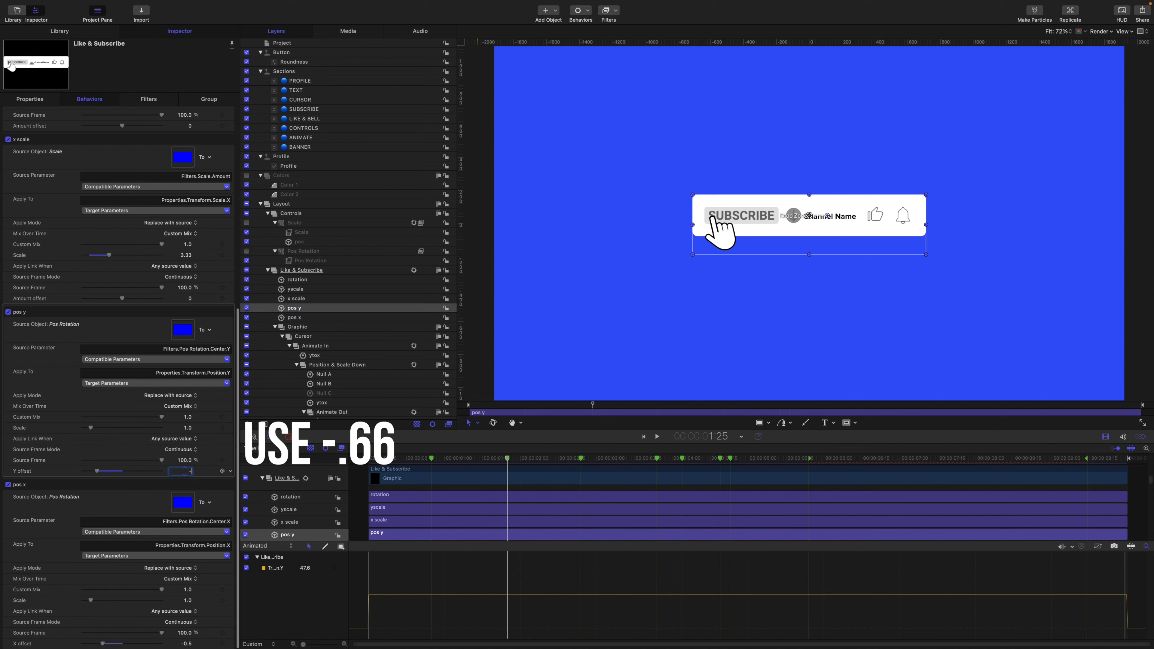
type("0.66")
key("Return")
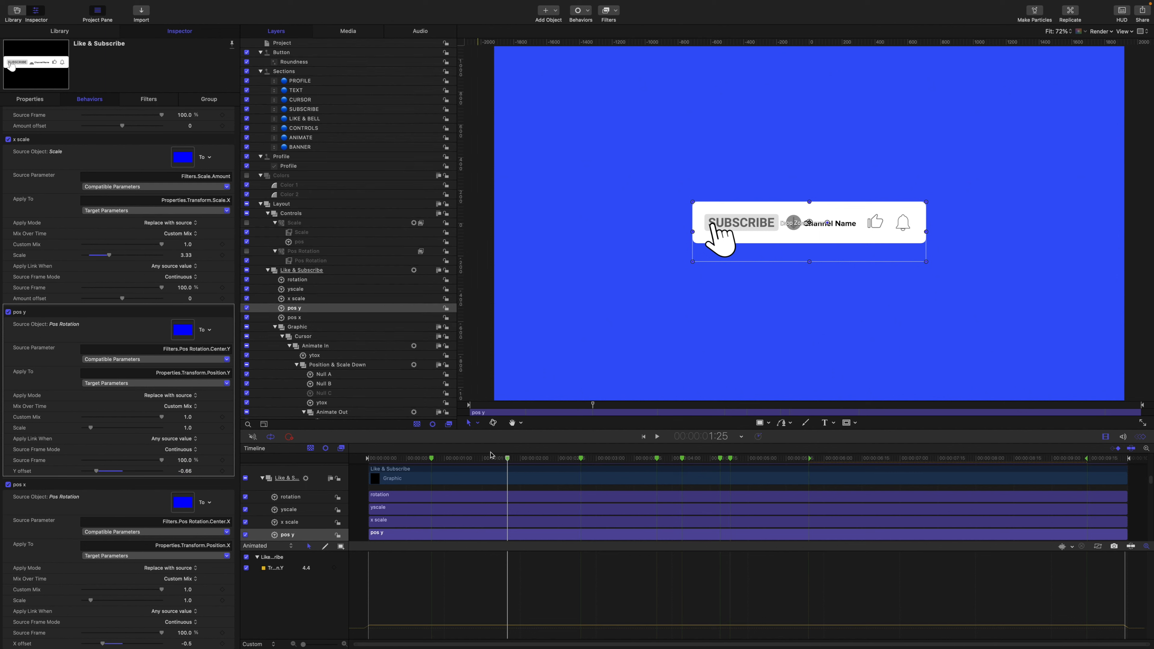
key("super+slash")
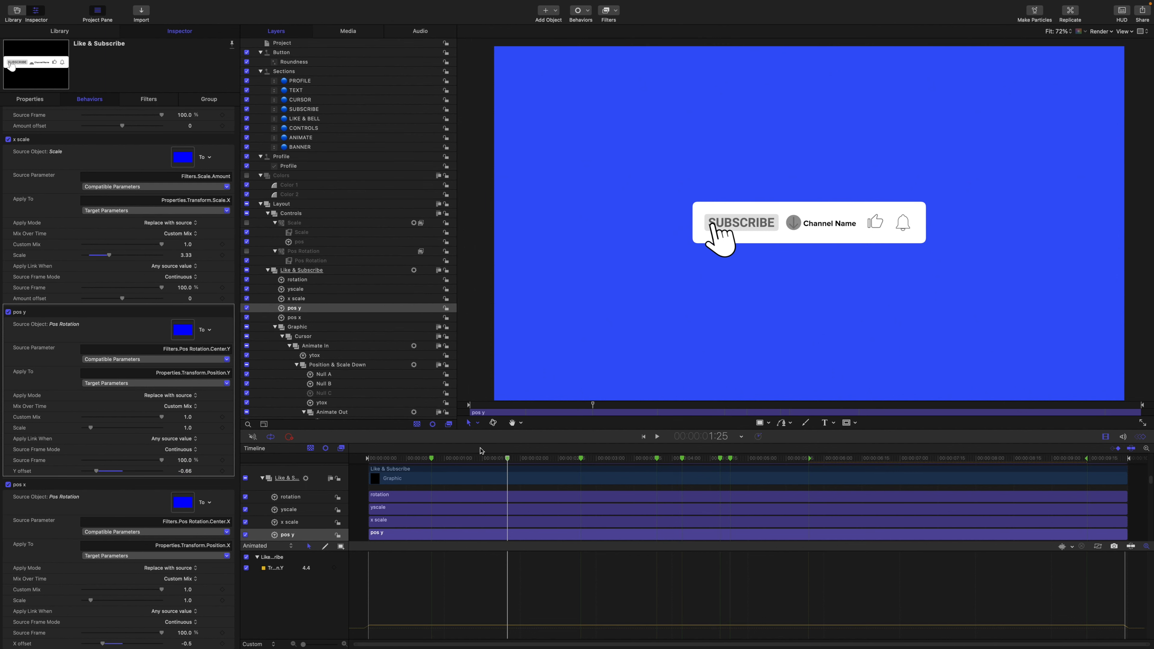
- Hide the Background group to preview the graphic without it, and show it again
scroll(304, 293, "down", 15)
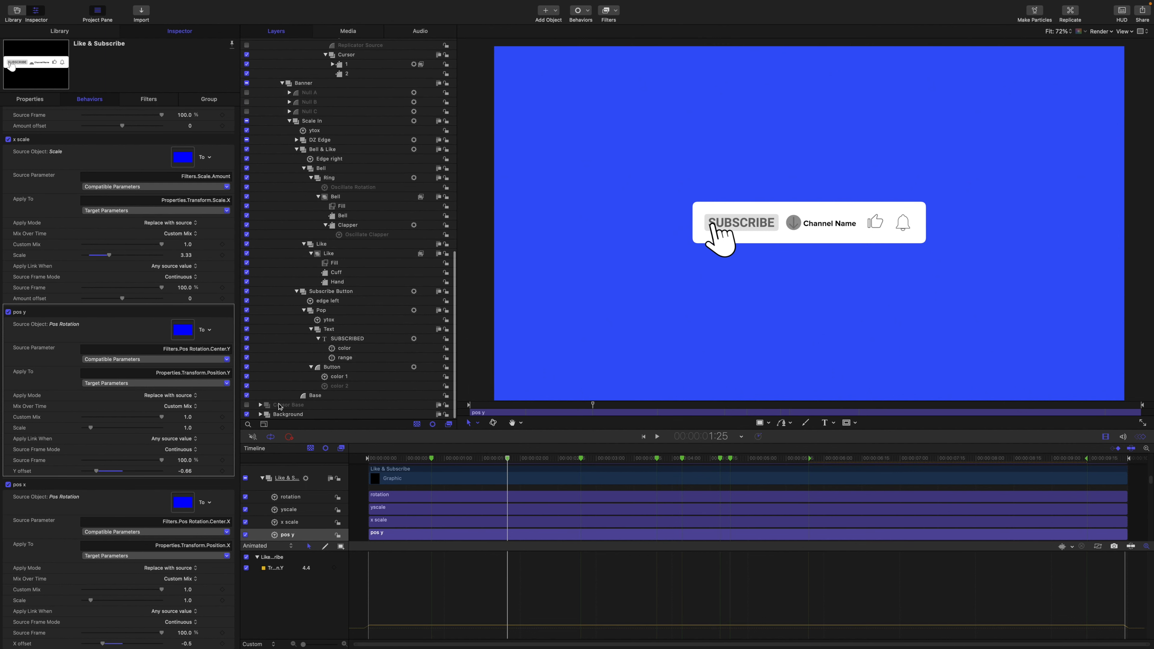
left_click(246, 414)
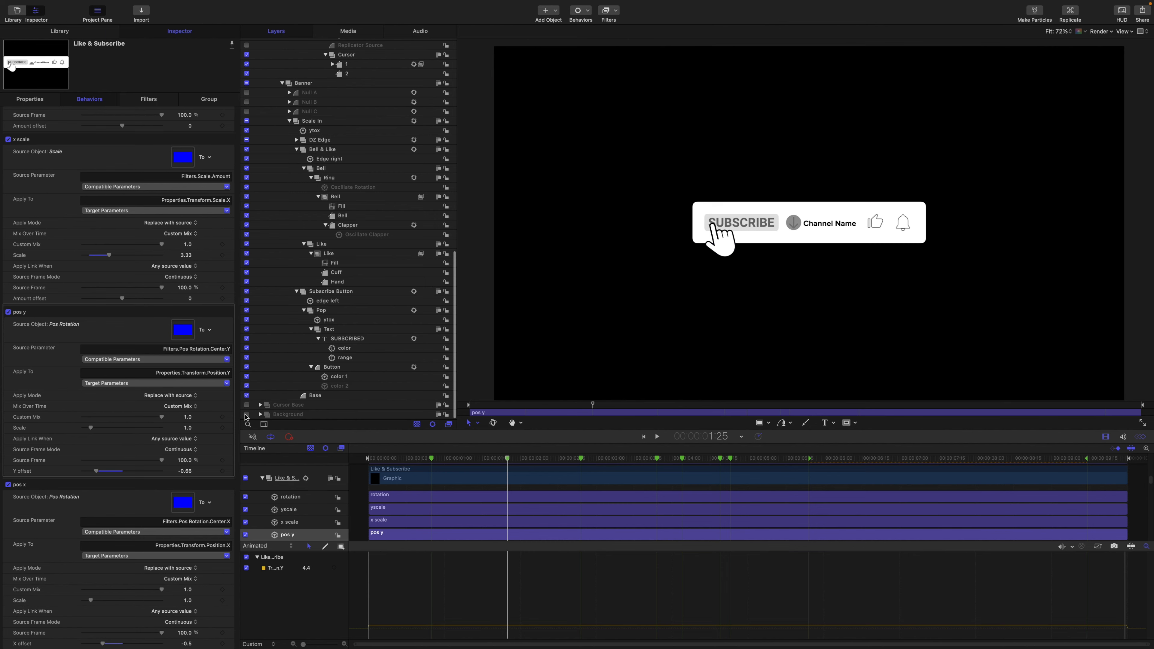
left_click(247, 414)
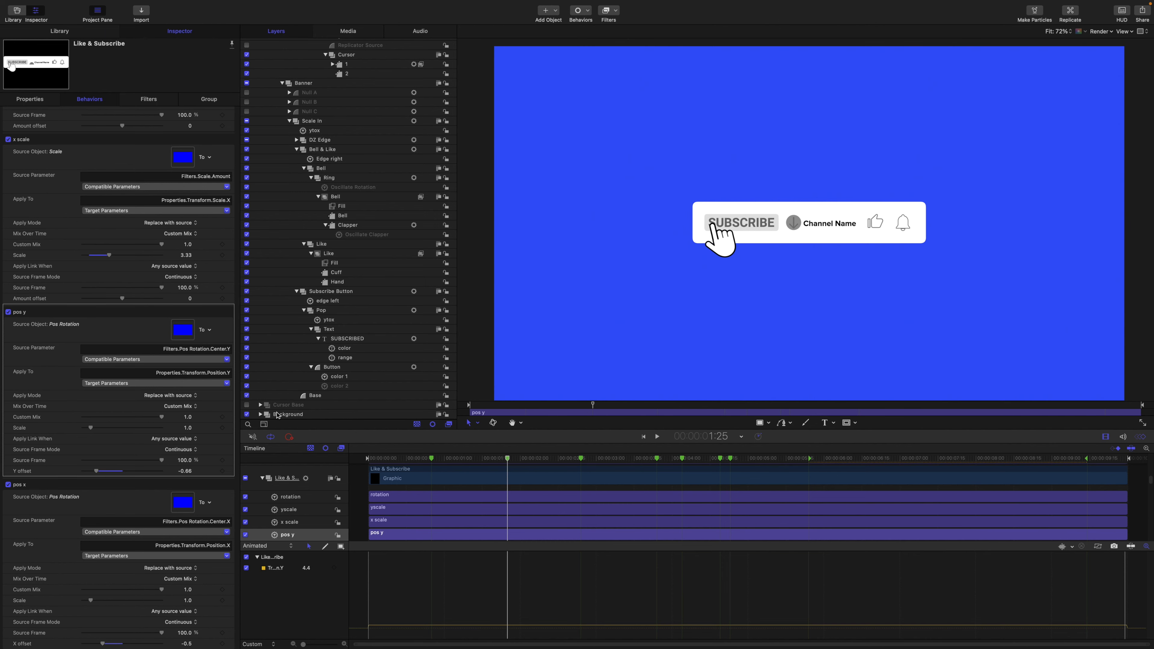
- Examine the Background generator's color and opacity parameters and their publishing options, collapsing its Position, Rotation and Scale parameters
left_click(260, 414)
scroll(303, 365, "down", 2)
left_click(295, 414)
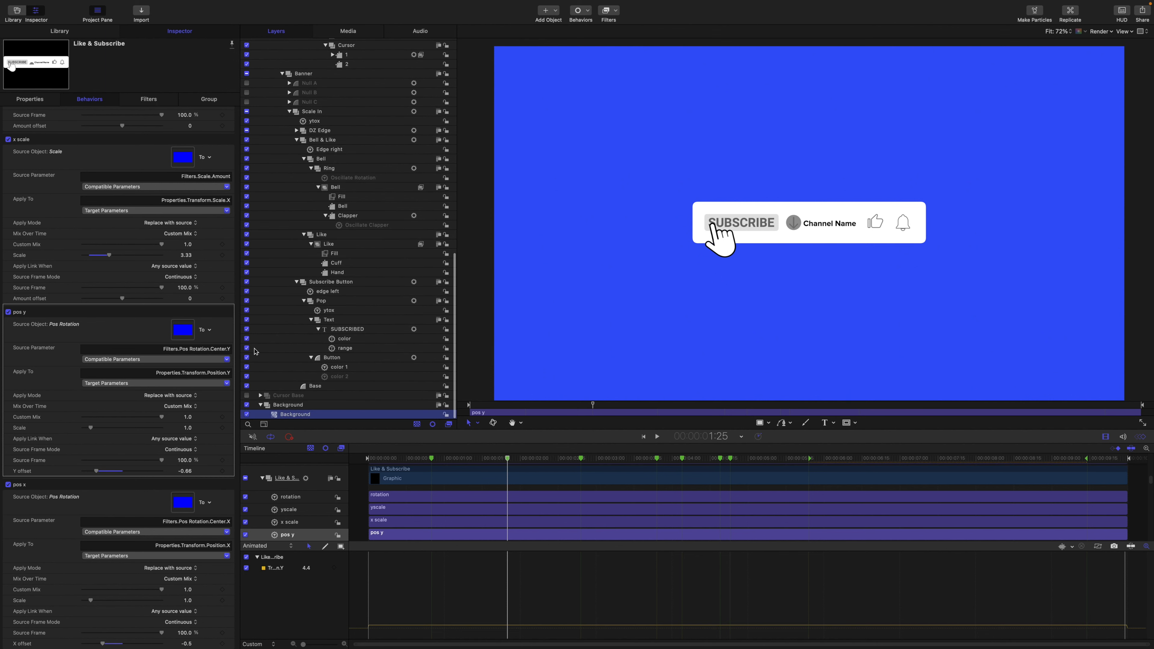
left_click(231, 161)
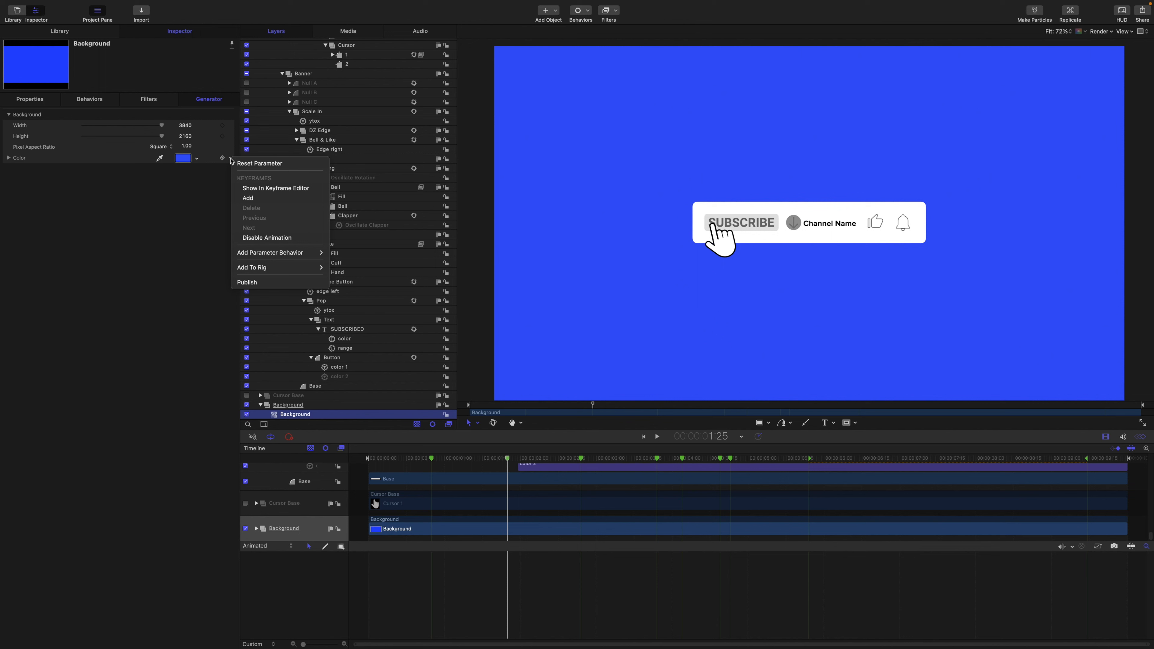
left_click(103, 238)
left_click(22, 102)
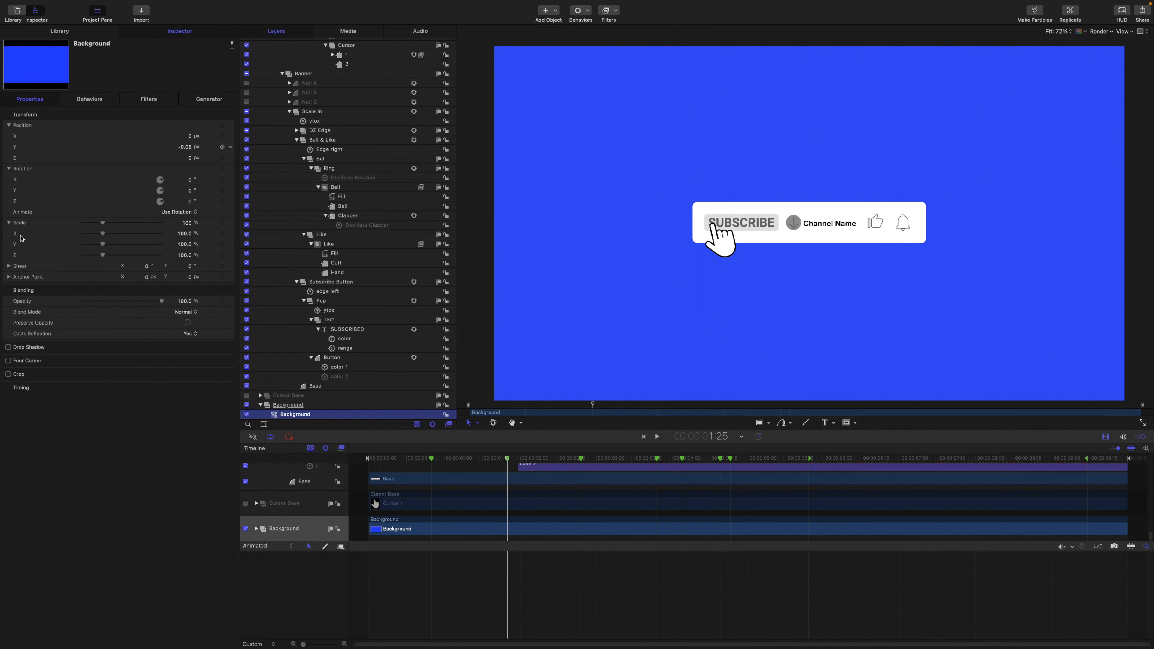
right_click(22, 304)
left_click(61, 492)
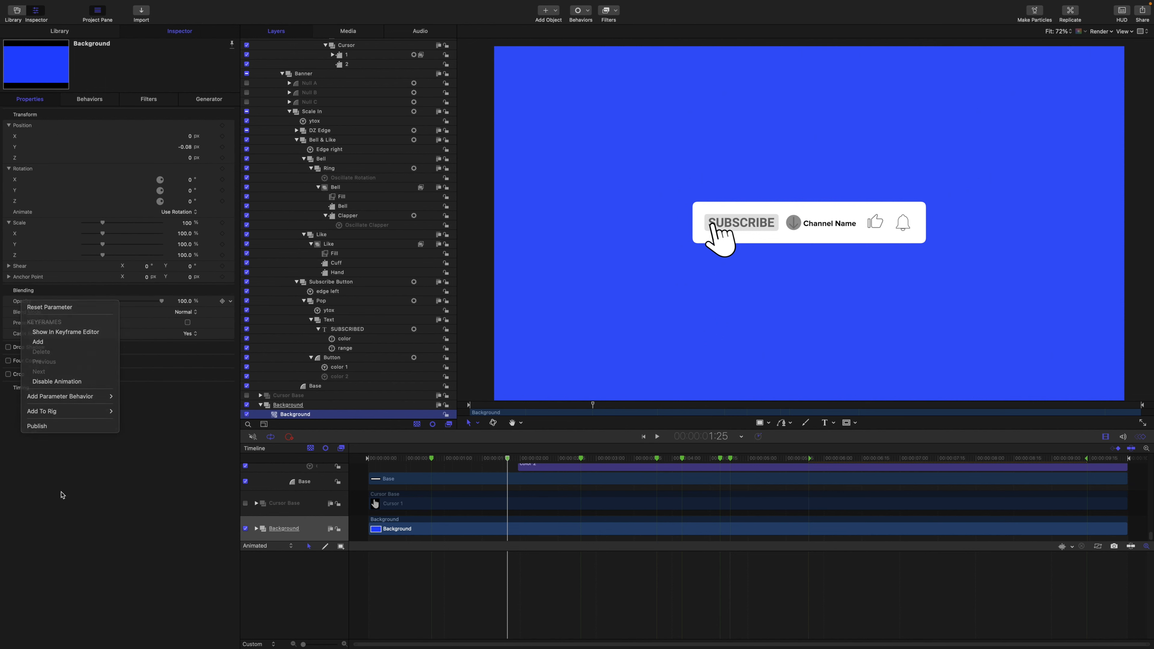
left_click(8, 126)
left_click(8, 137)
left_click(9, 147)
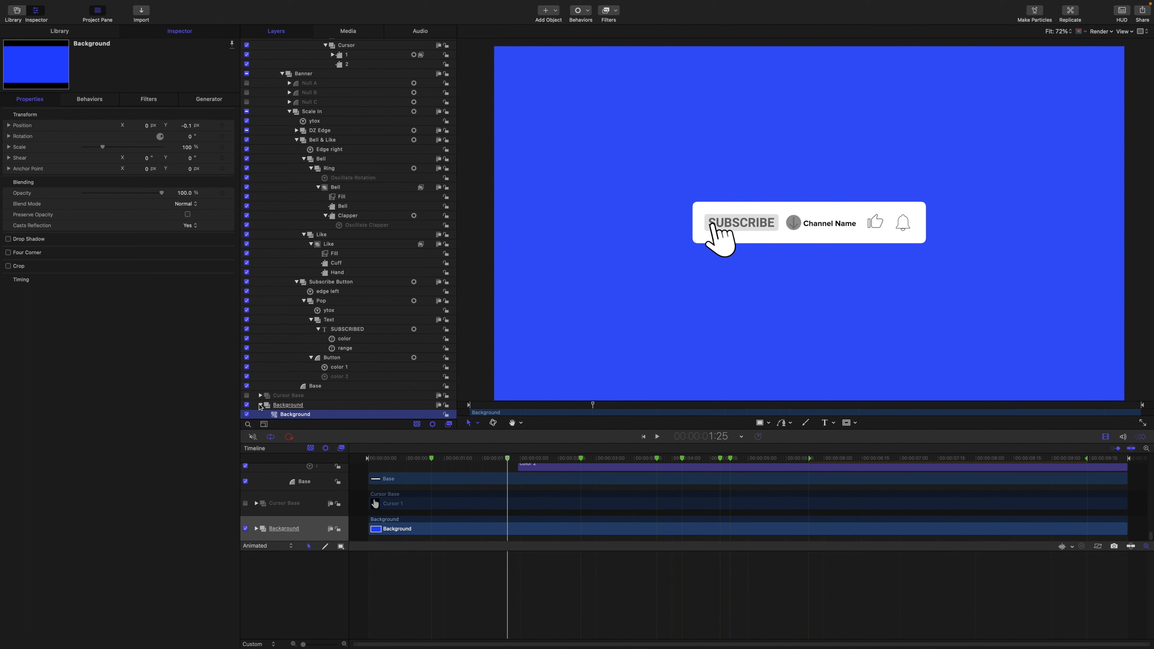
- Scrub to 2:08 and remove the standard timeline markers ahead of the build-in and build-out markers
left_click_drag(508, 458, 540, 458)
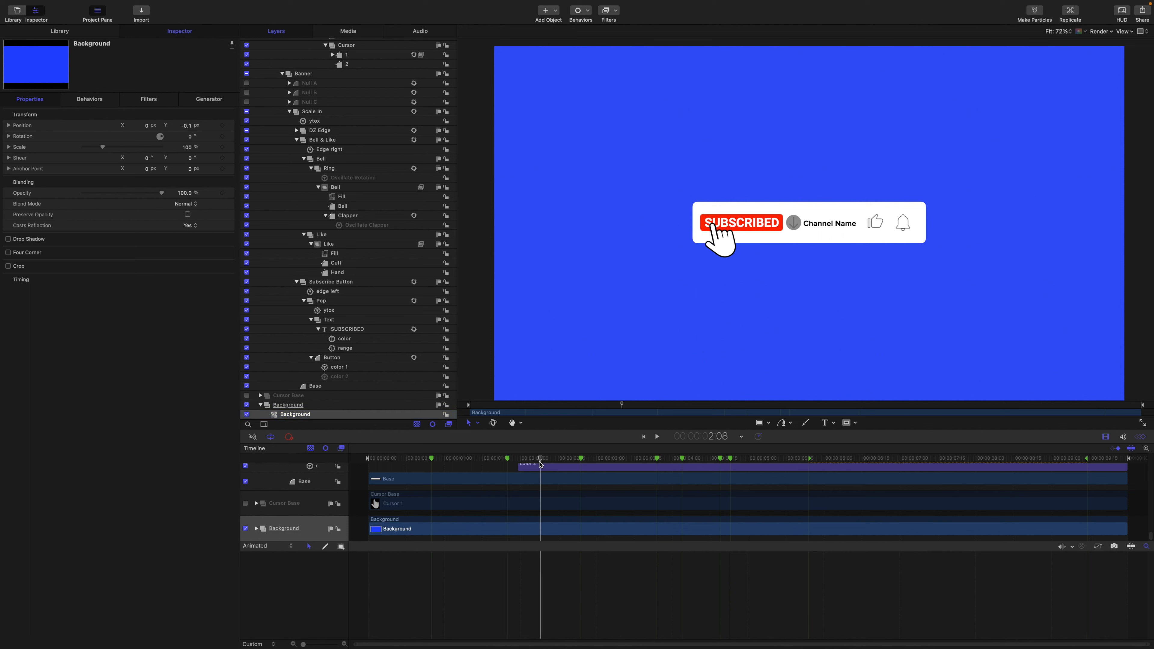
left_click_drag(433, 458, 427, 439)
left_click_drag(508, 459, 503, 440)
left_click_drag(581, 458, 576, 437)
mouse_move(657, 458)
left_mouse_down()
mouse_move(652, 435)
mouse_move(682, 444)
mouse_move(711, 427)
left_mouse_up()
- Add a timeline marker of type Poster Frame and shift it earlier, placing the playhead at 2:05
right_click(687, 460)
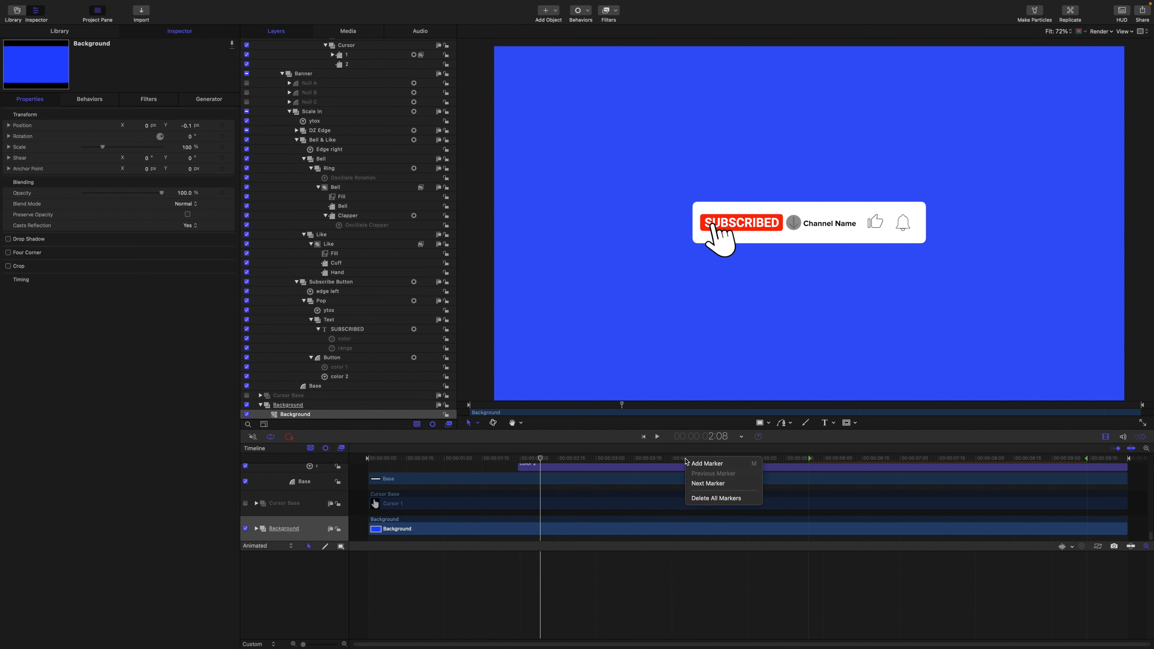
left_click(700, 464)
right_click(687, 461)
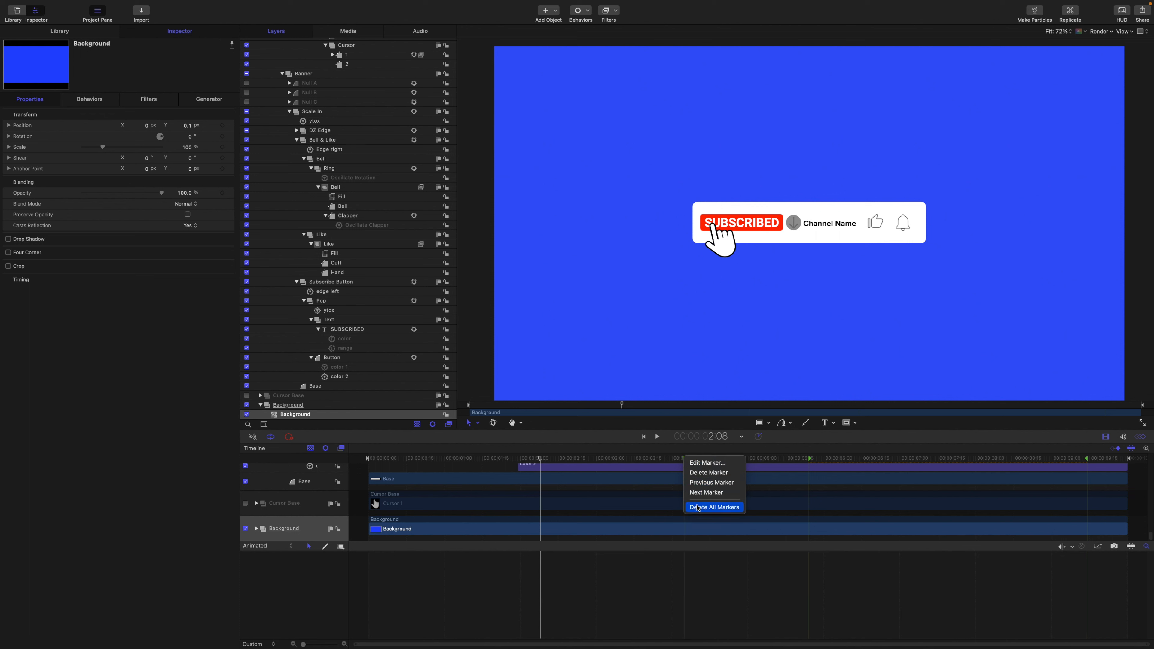
left_click(707, 462)
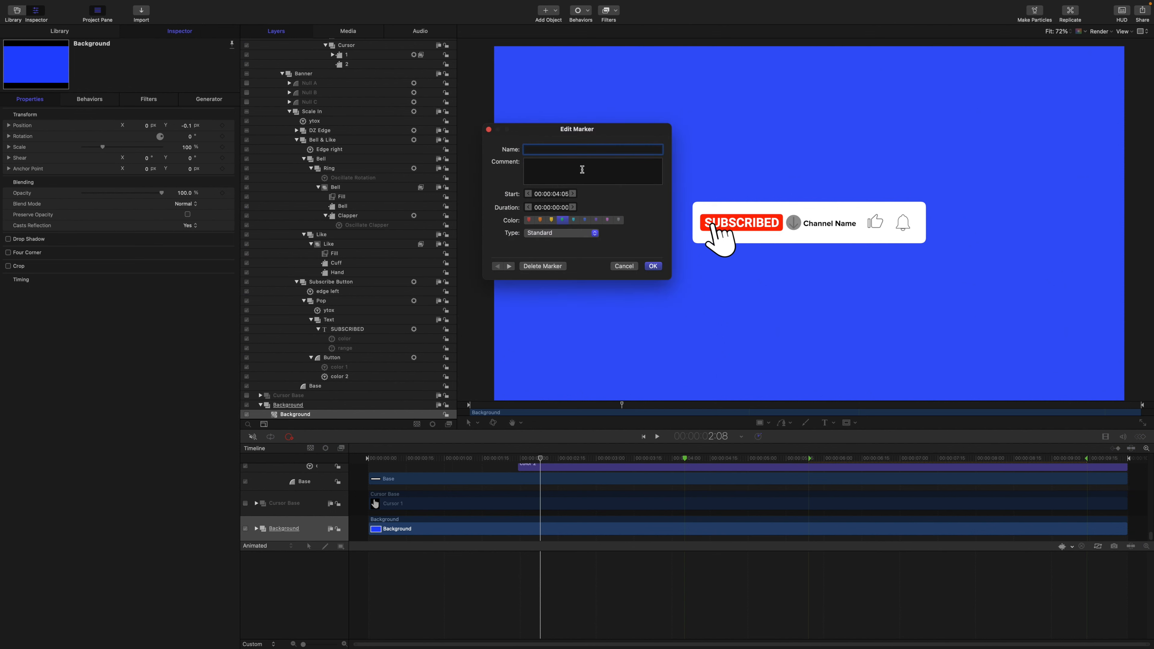
left_click(562, 235)
left_click(550, 303)
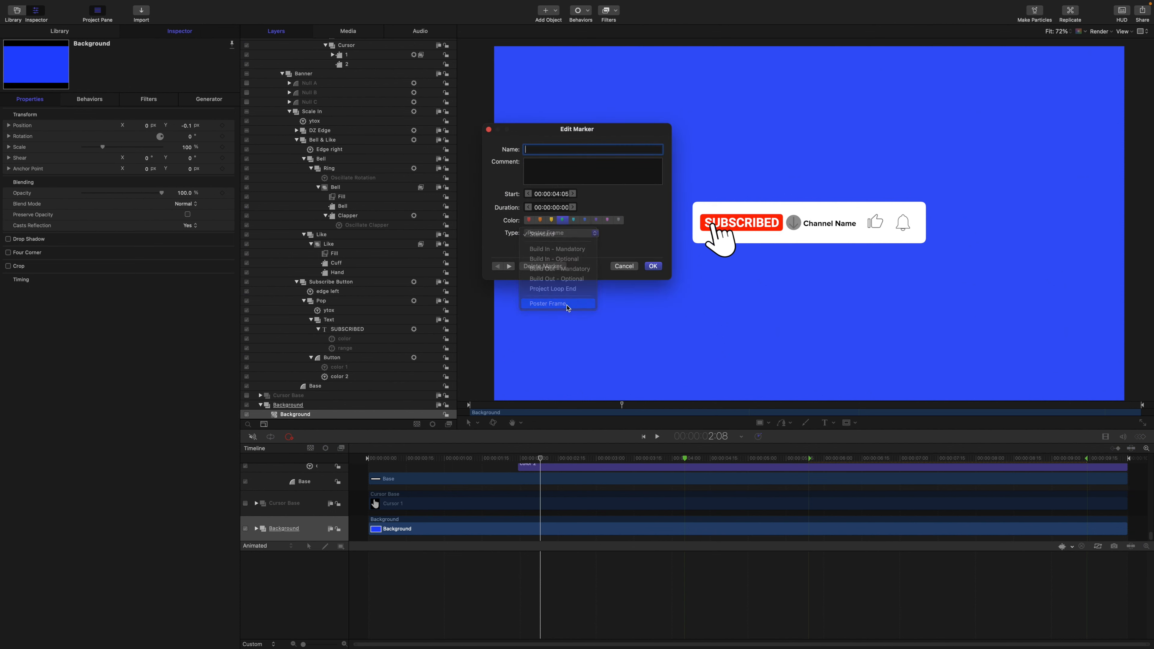
left_click(654, 266)
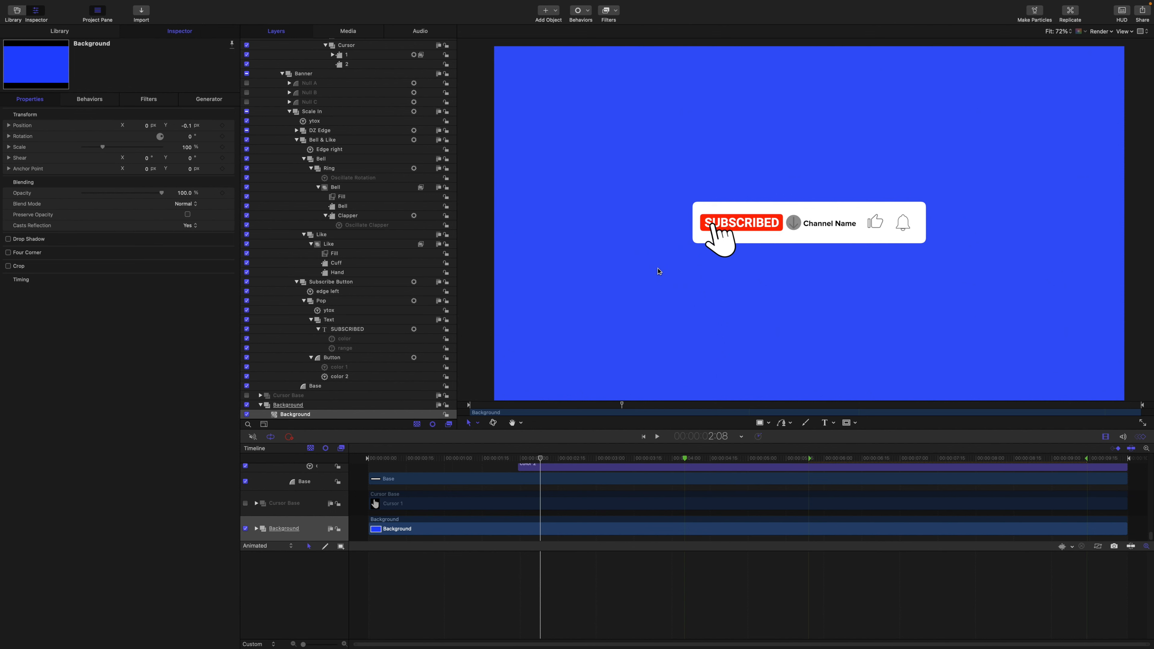
mouse_move(686, 463)
left_mouse_down()
mouse_move(704, 463)
mouse_move(634, 464)
mouse_move(708, 463)
mouse_move(594, 461)
left_mouse_up()
mouse_move(541, 459)
left_mouse_down()
mouse_move(515, 457)
mouse_move(546, 461)
mouse_move(533, 461)
left_mouse_up()
- Convert the project to a Final Cut Pro title with New Placeholder as the title source
scroll(335, 106, "up", 15)
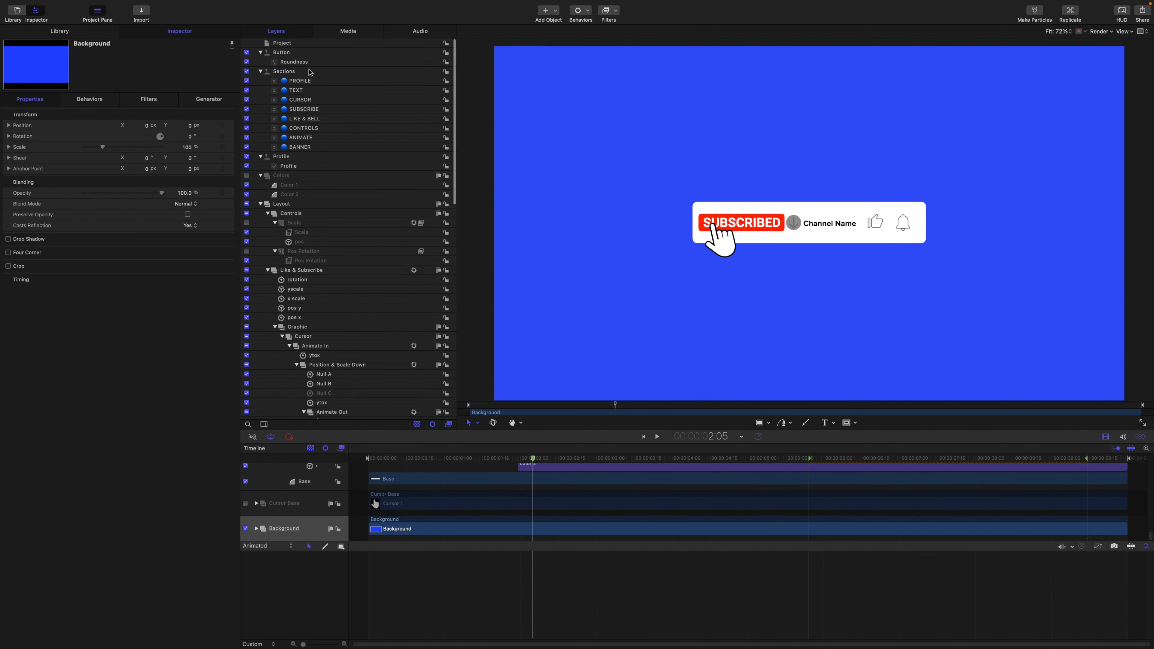
left_click(291, 44)
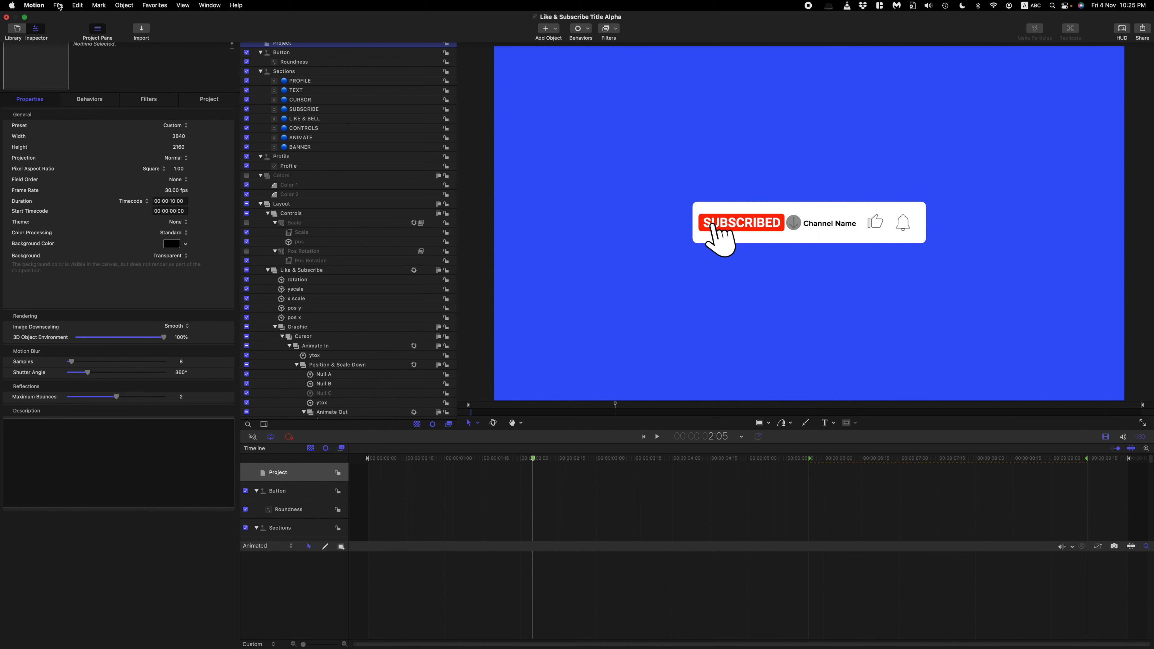
left_click(58, 6)
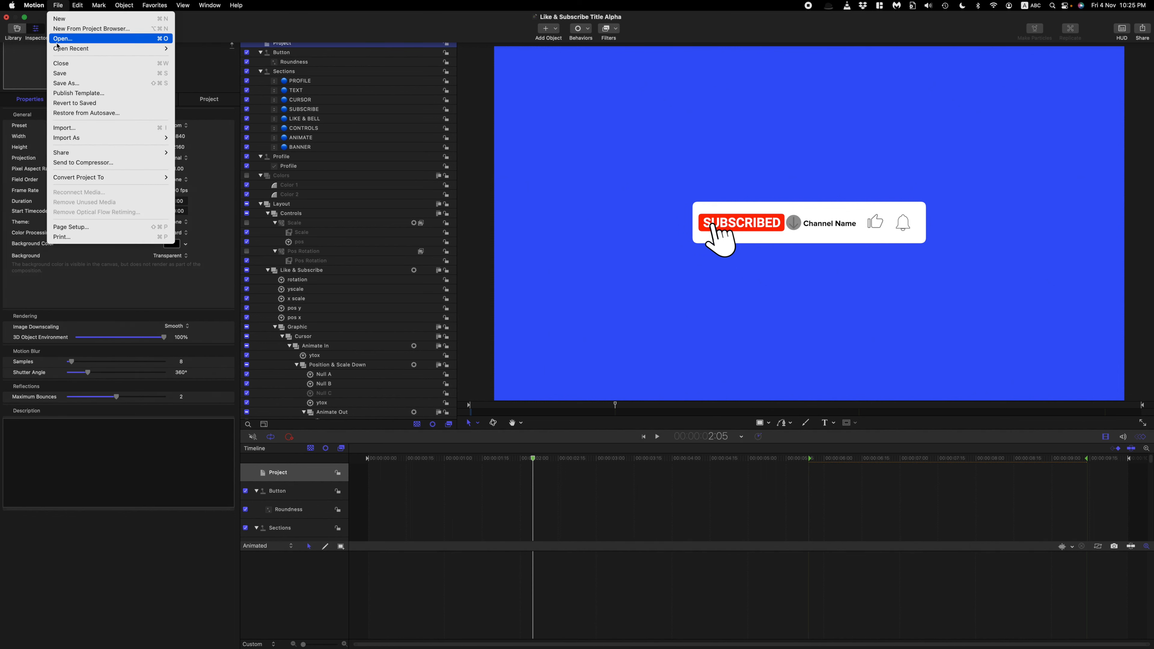
mouse_move(102, 178)
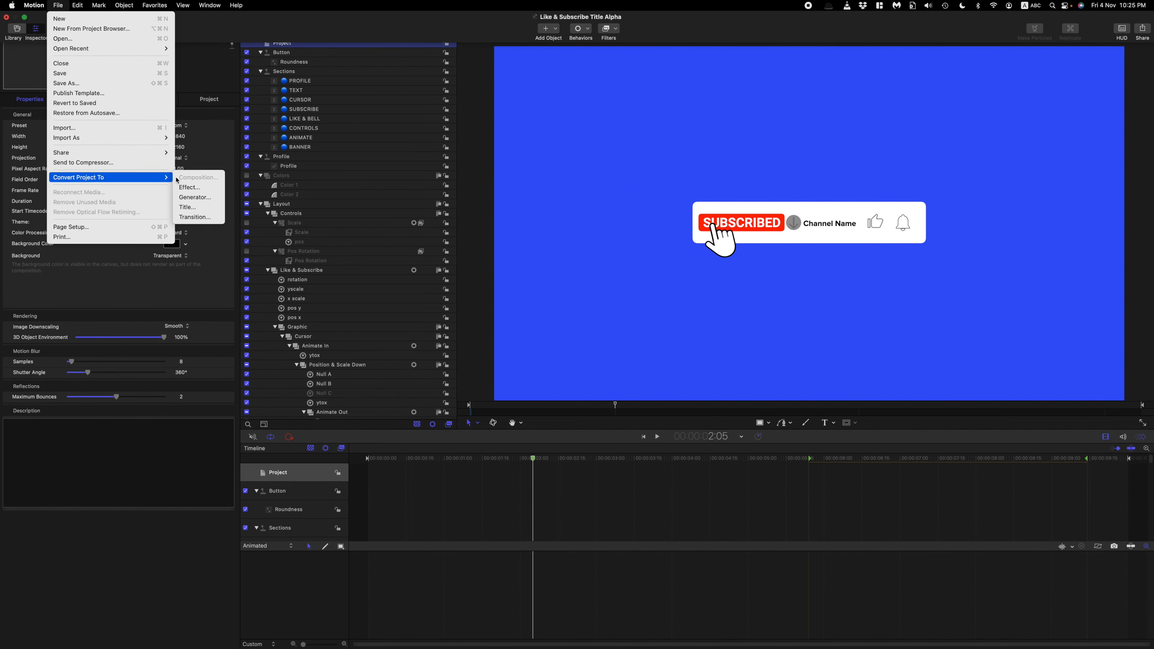
left_click(201, 207)
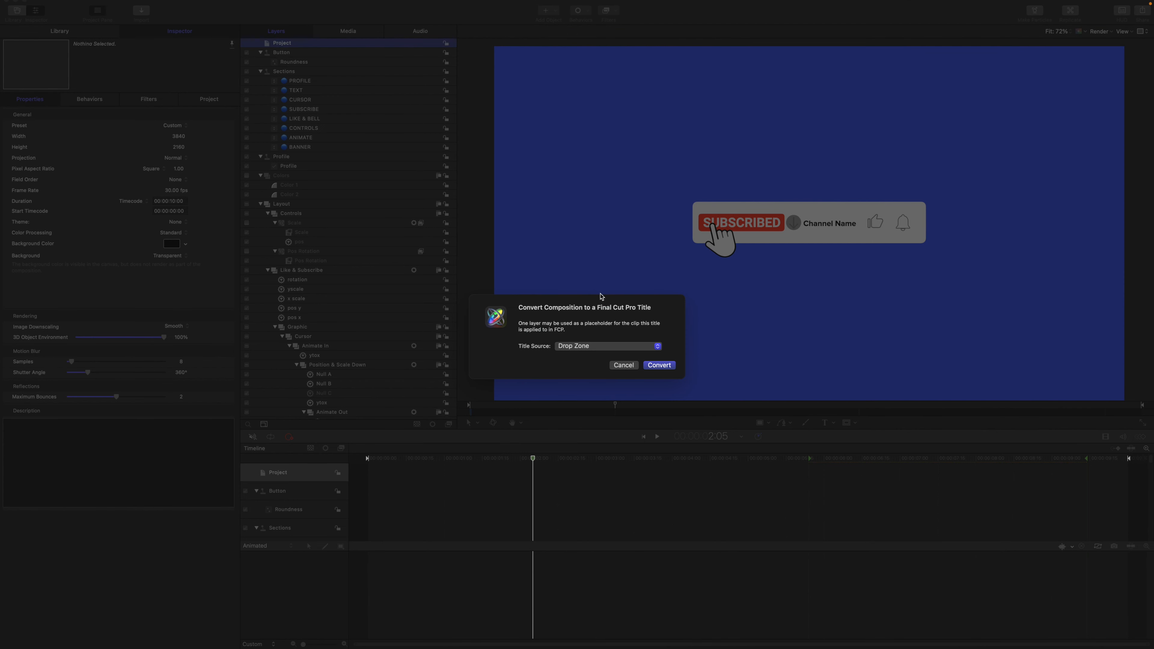
left_click(603, 347)
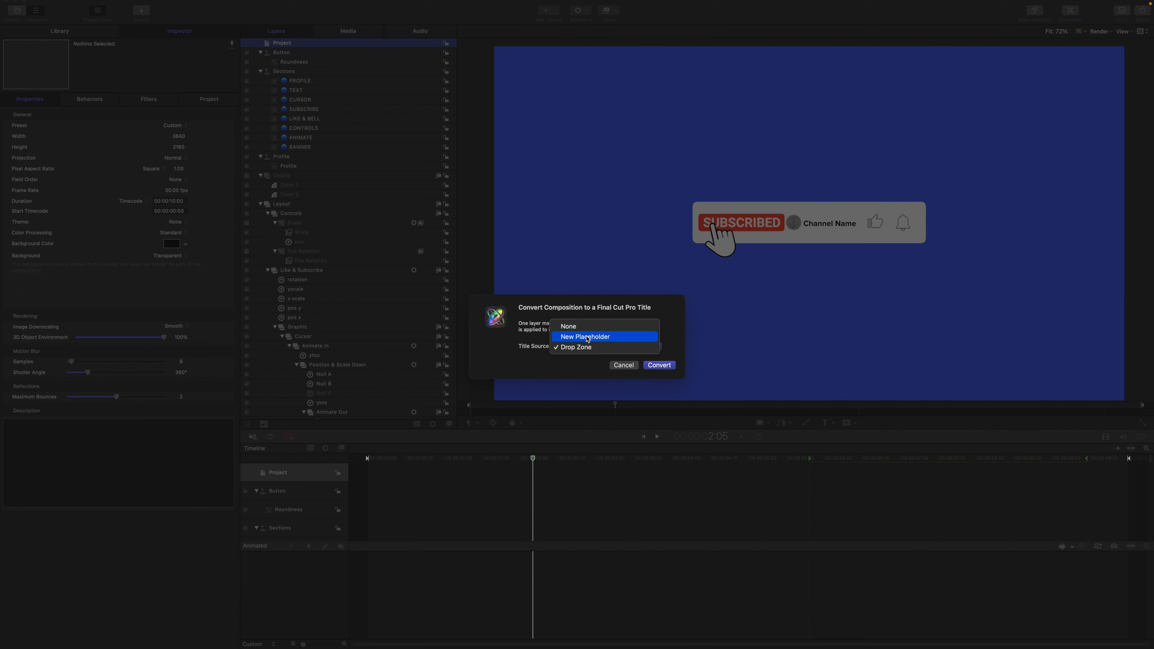
left_click(587, 338)
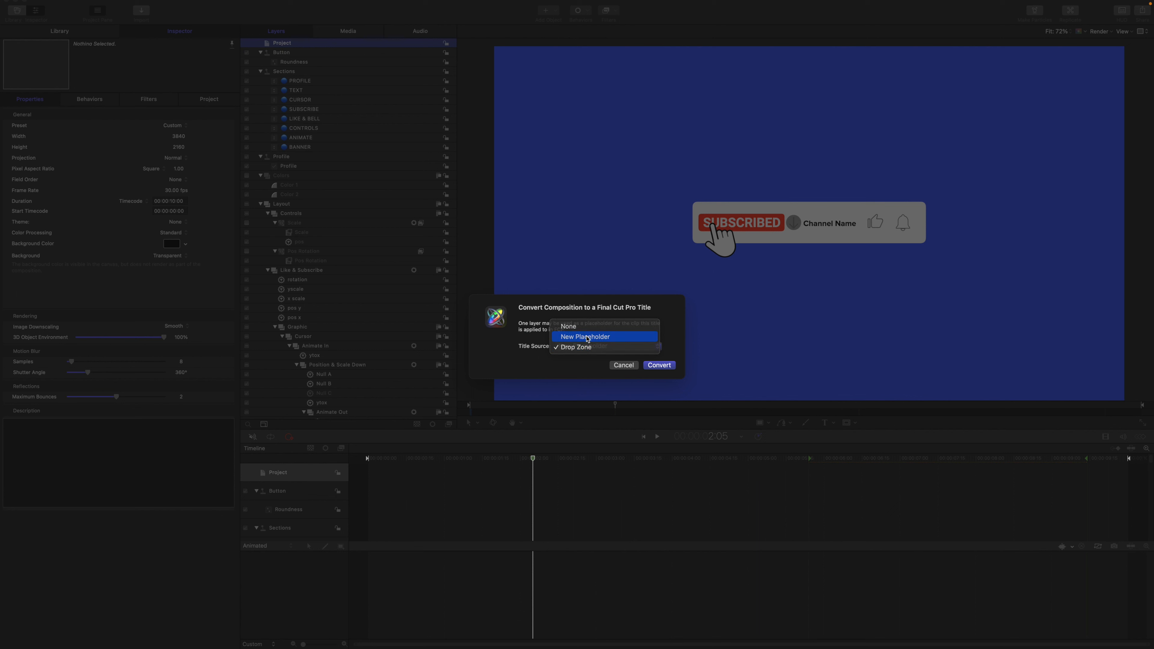
left_click(658, 365)
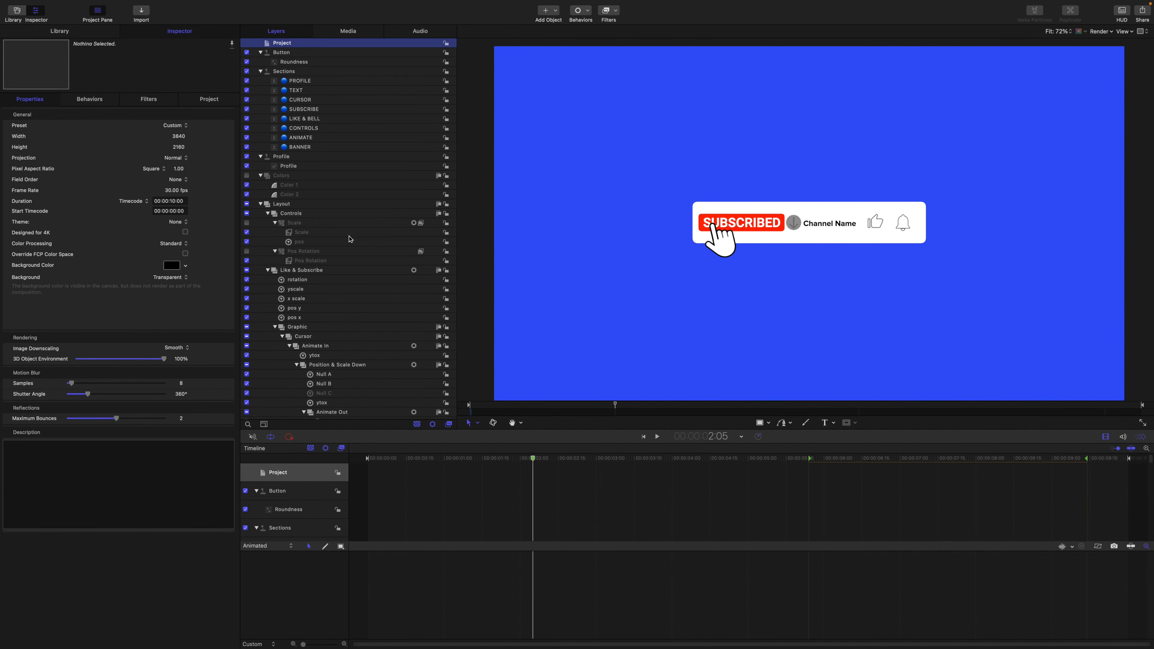
- Rename the group that holds the Title Background placeholder as Title Background
scroll(351, 239, "down", 15)
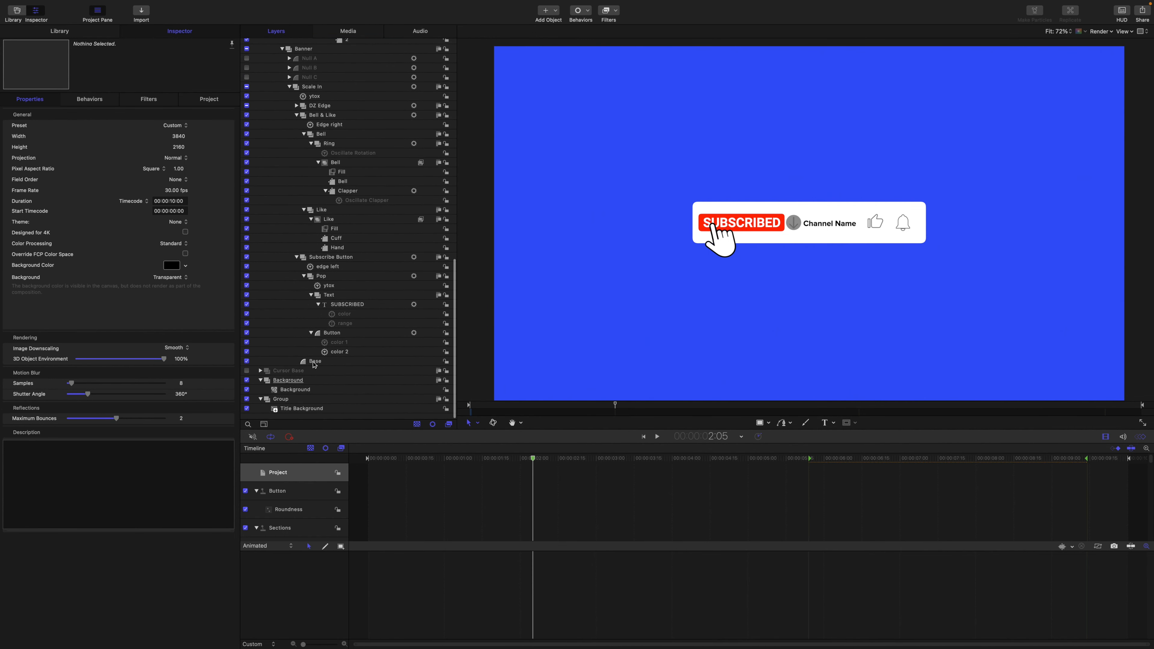
left_click(286, 405)
left_click(287, 405)
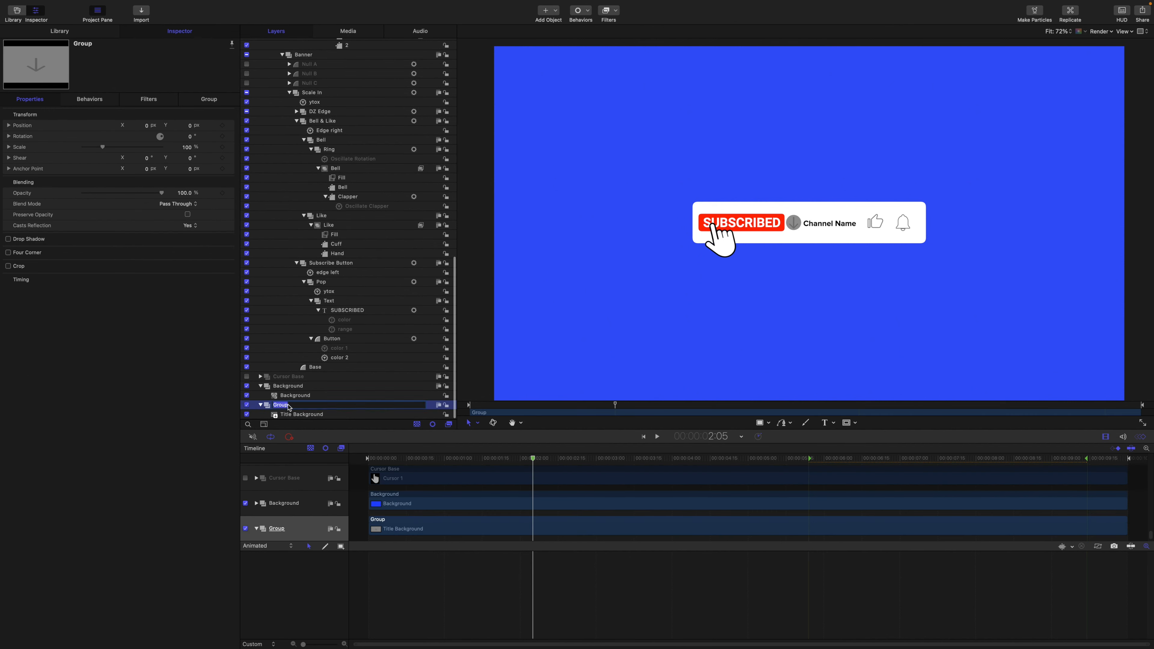
type("T")
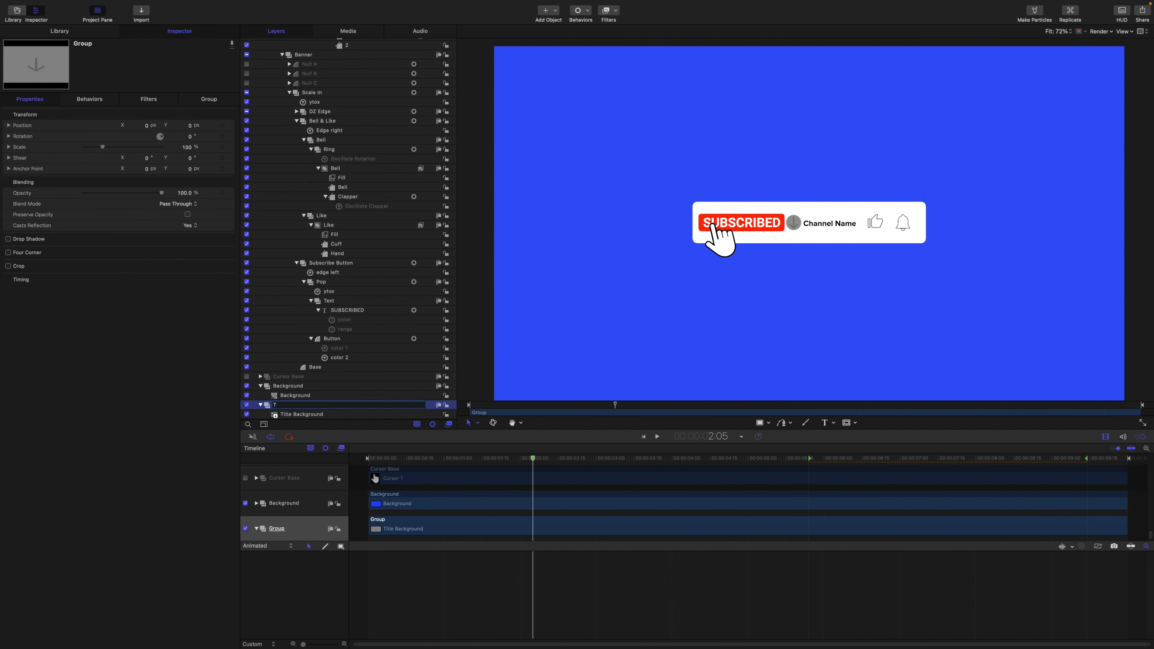
type("itle Background")
key("Return")
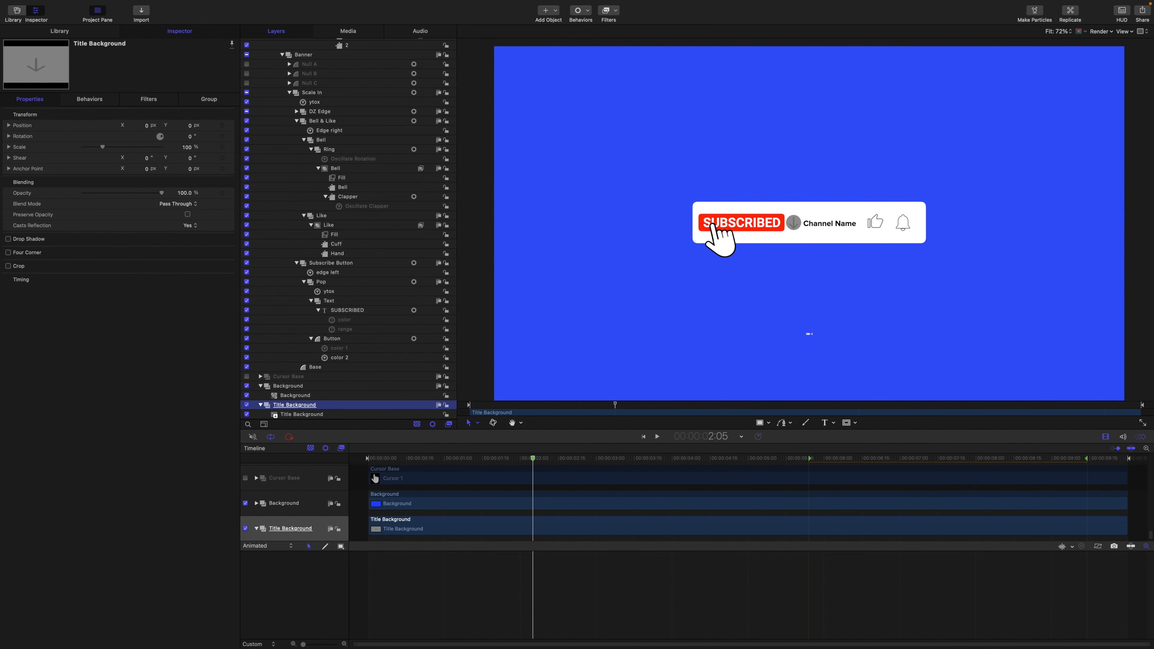
- Publish the title template as Like & Subscribe V1 in the Rowie 409 category with the Like & Subscribe theme
key("super+s")
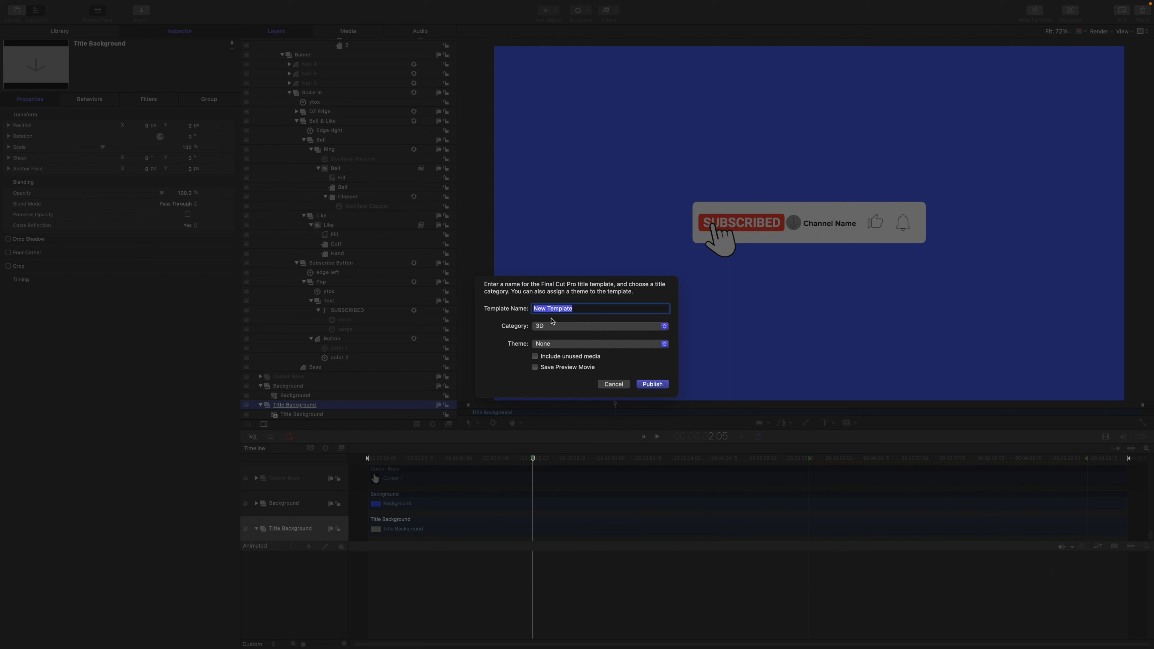
type("Like & Subscribe V1")
left_click(543, 327)
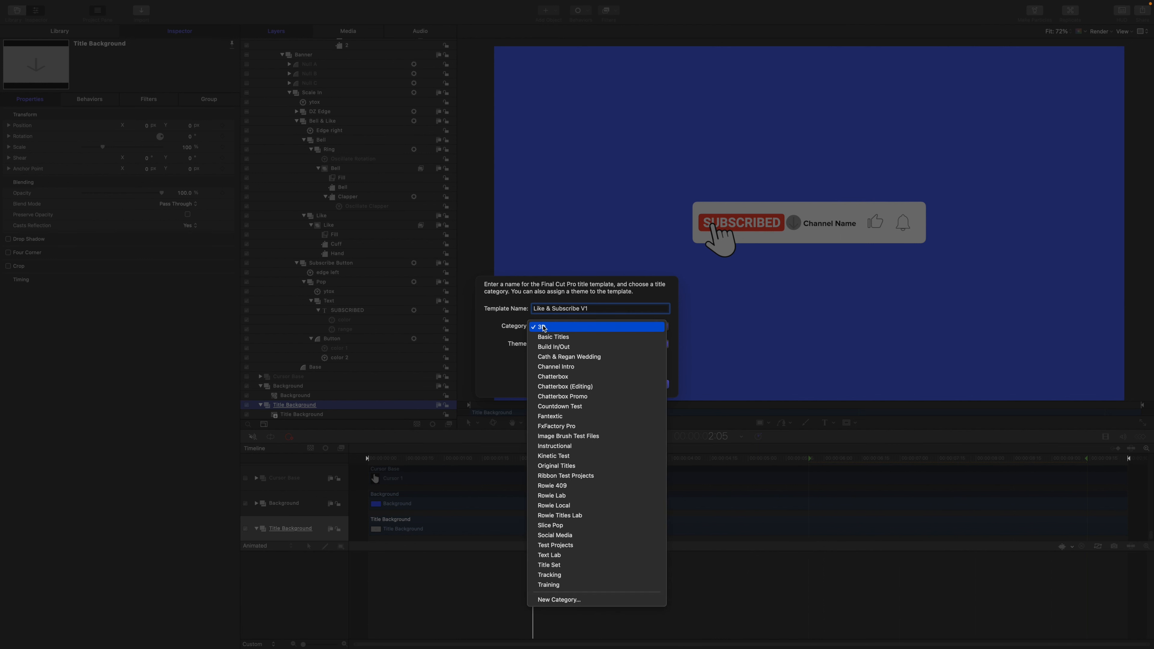
left_click(568, 486)
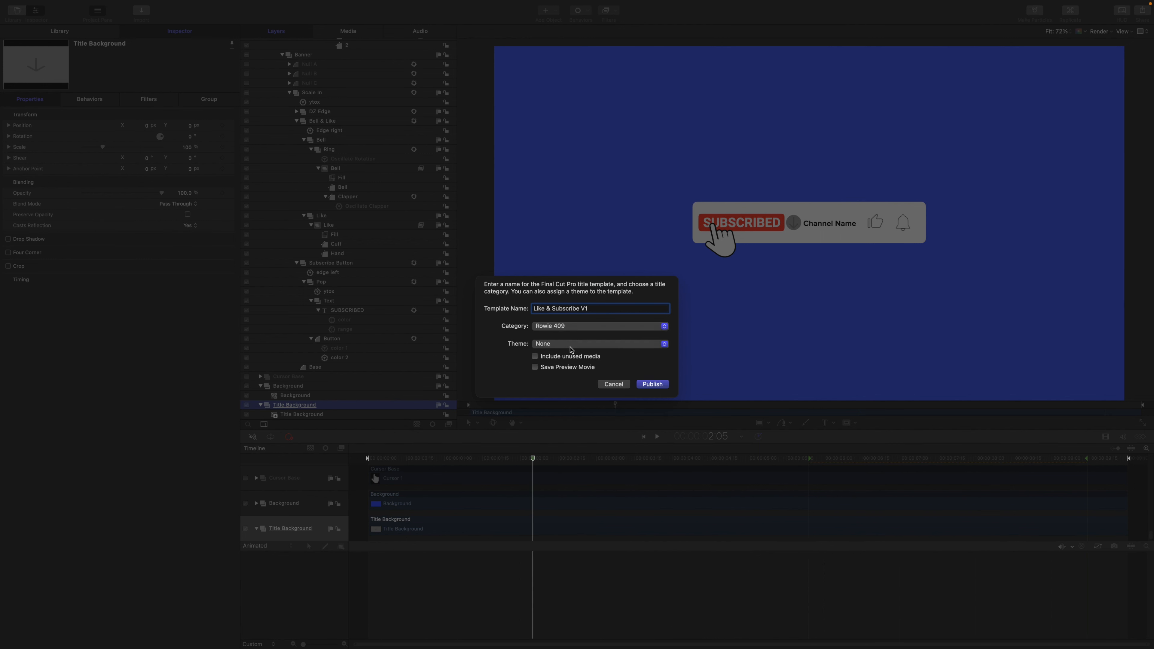
left_click(571, 348)
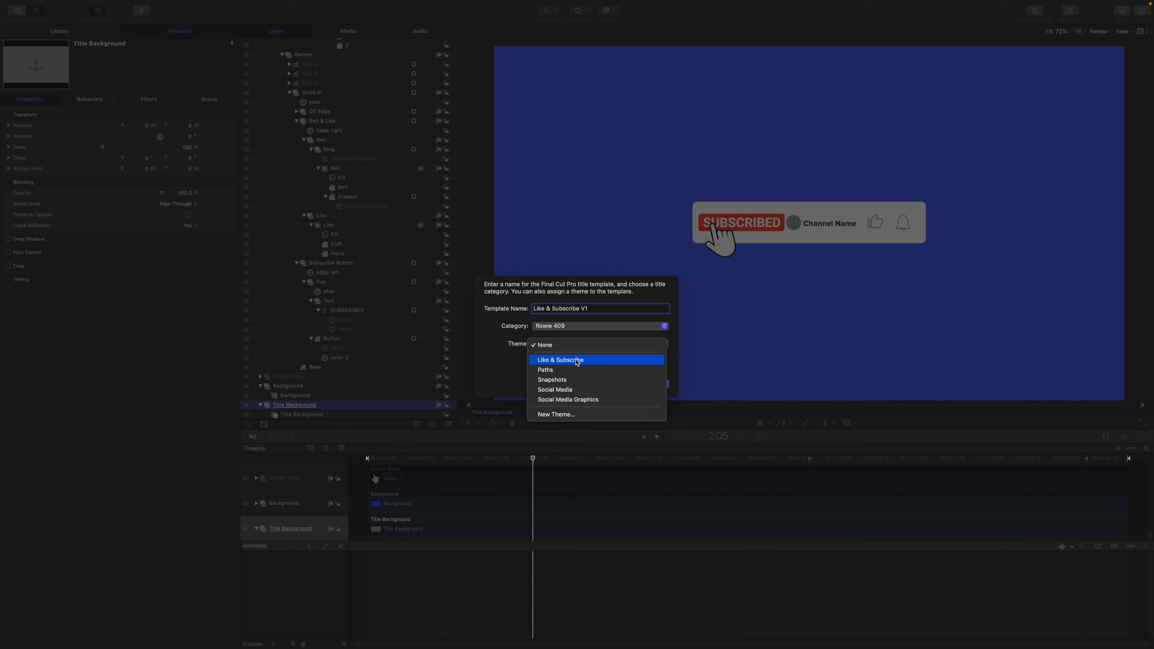
left_click(577, 361)
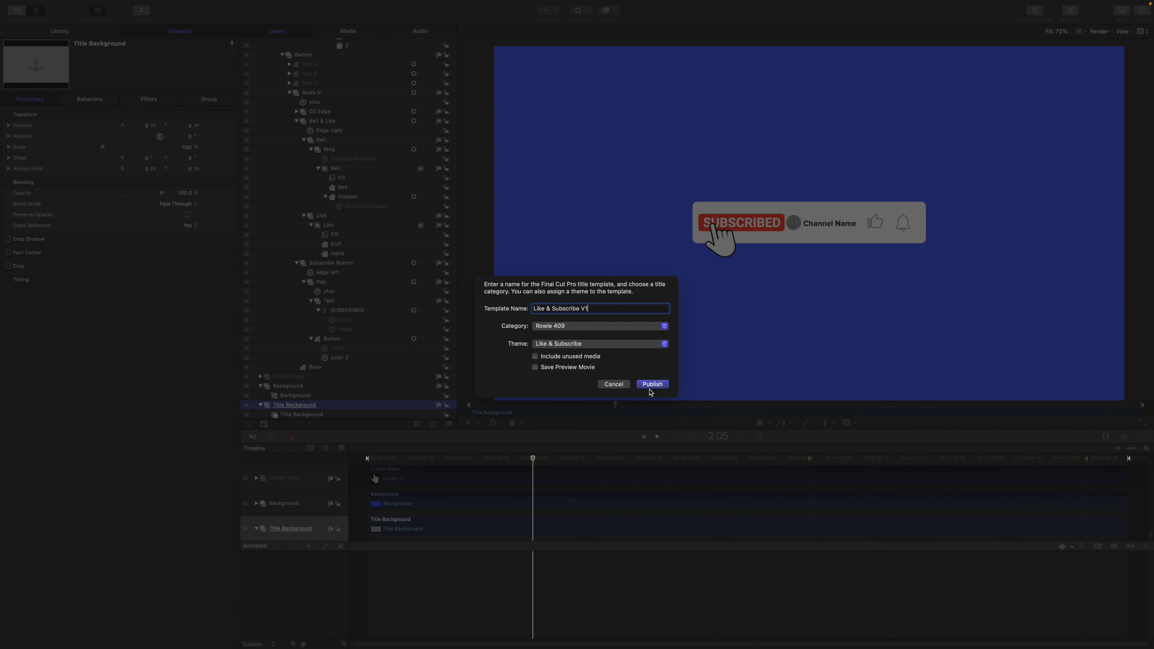
left_click(651, 386)
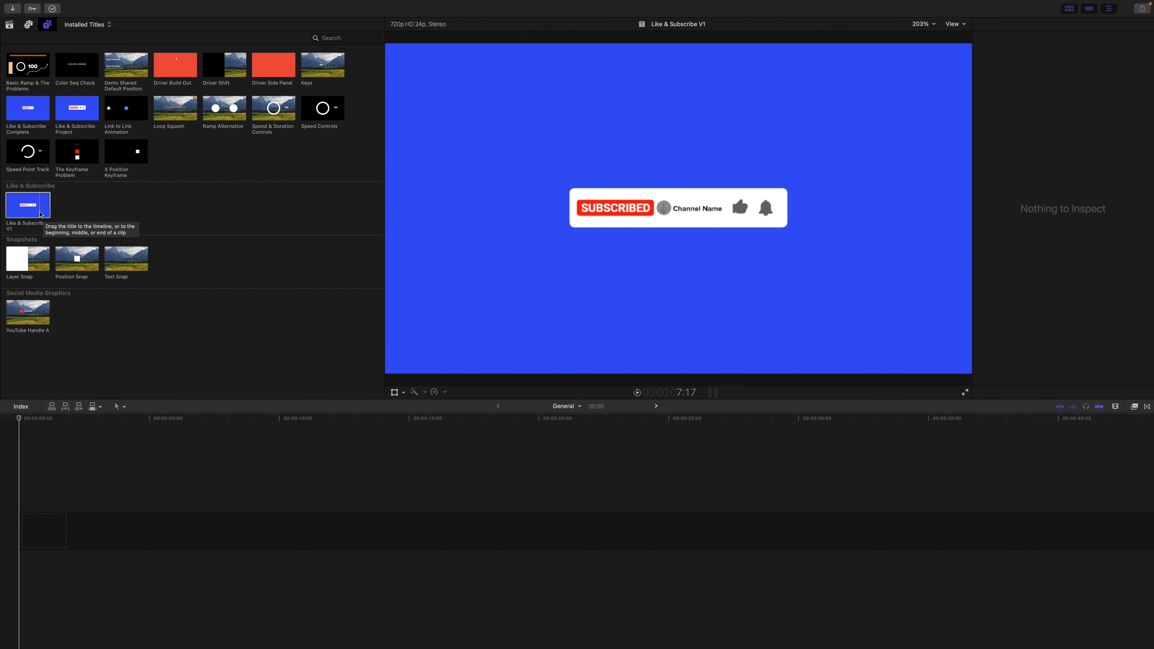
- From Final Cut Pro's installed titles, open the Like & Subscribe V1 template in Motion
right_click(41, 214)
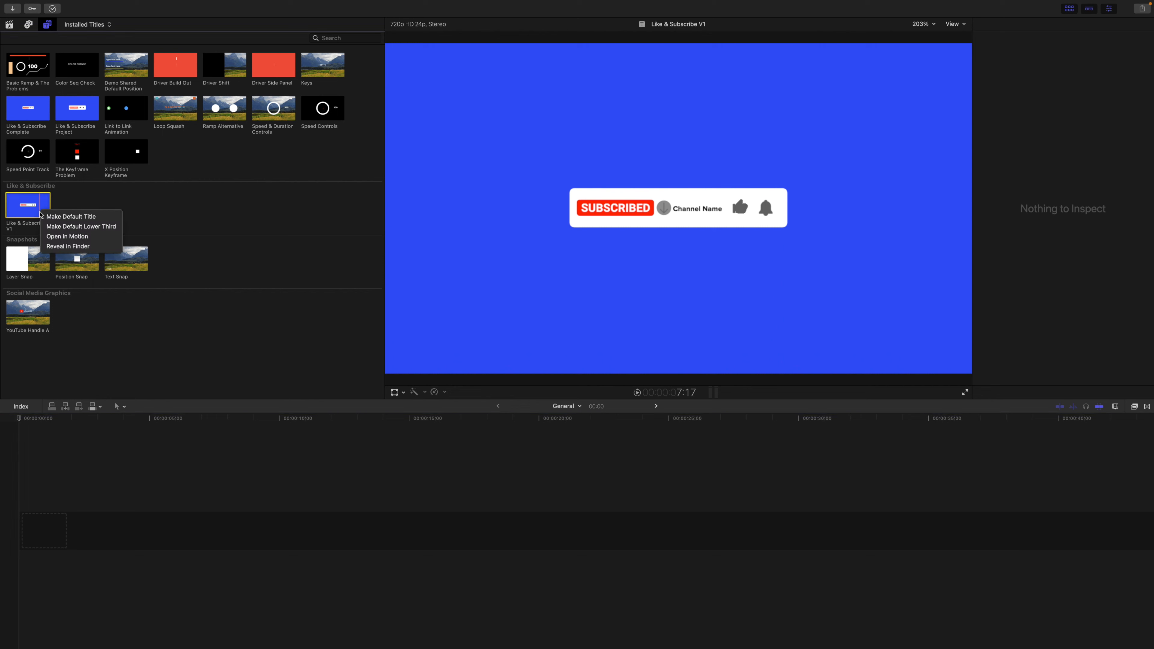
left_click(56, 236)
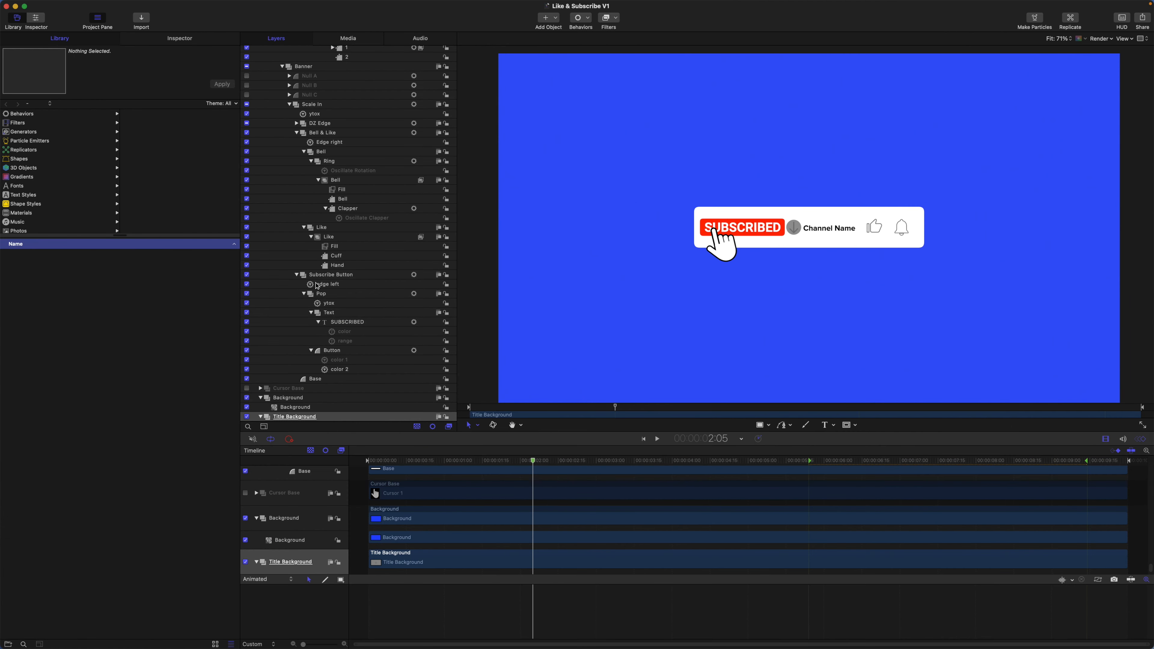
scroll(317, 286, "down", 1)
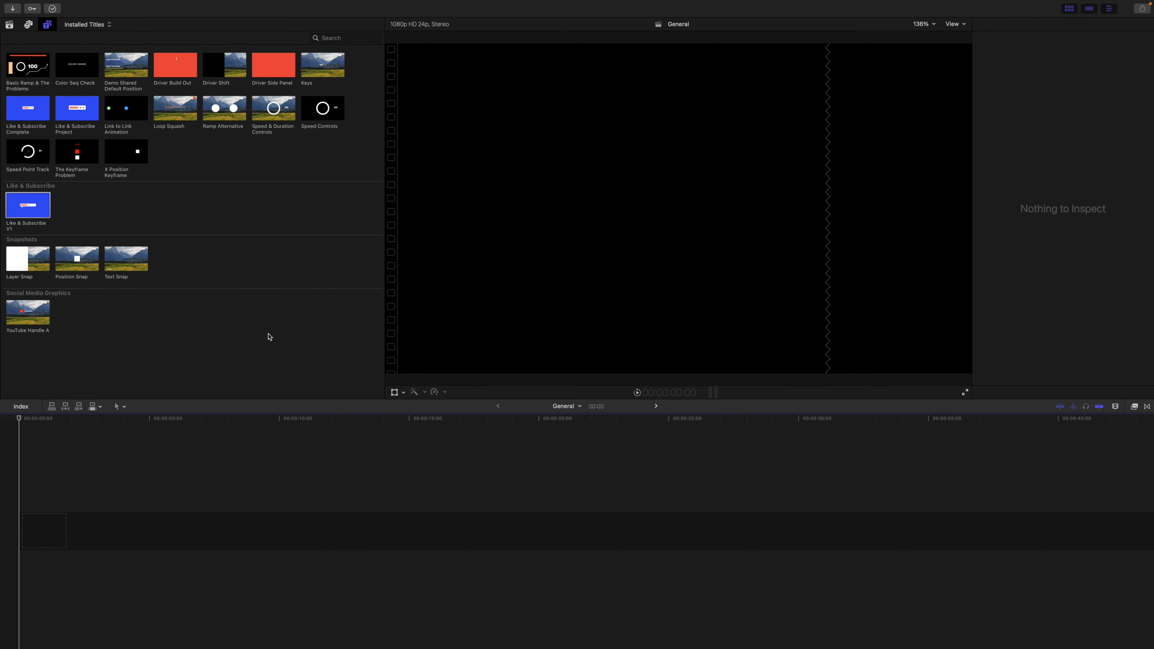
- In Final Cut Pro, place the Like & Subscribe V1 title at the timeline's start and change its channel name to Rowie409
left_click_drag(35, 209, 20, 465)
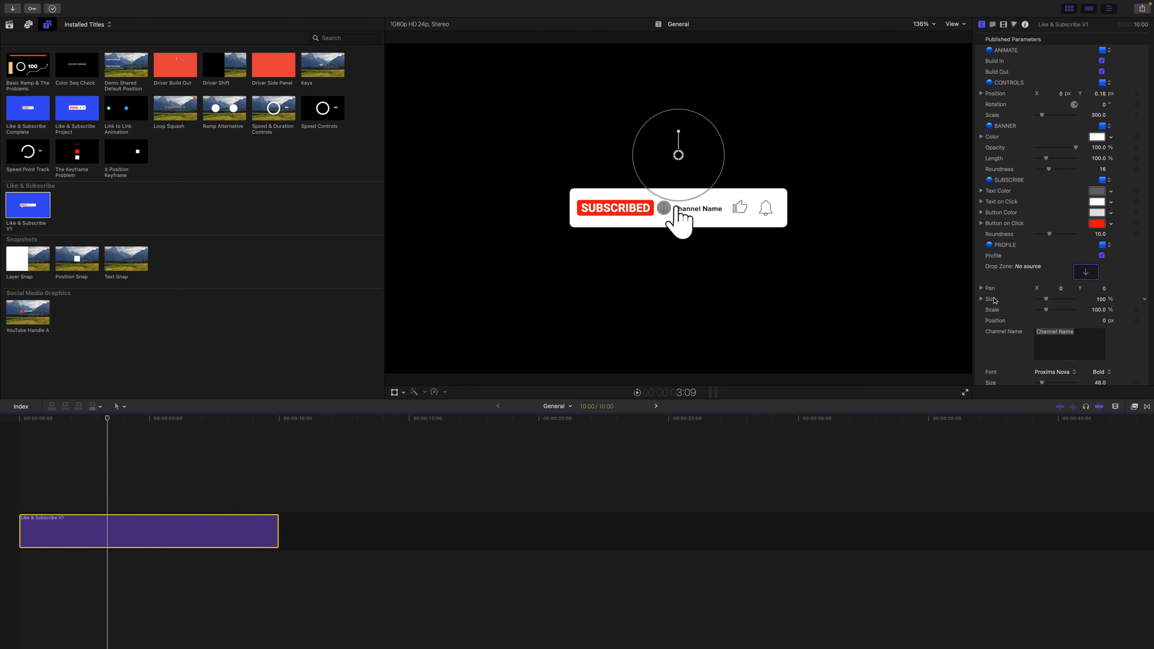
left_click_drag(1072, 334, 1064, 331)
key("super+a")
type("R")
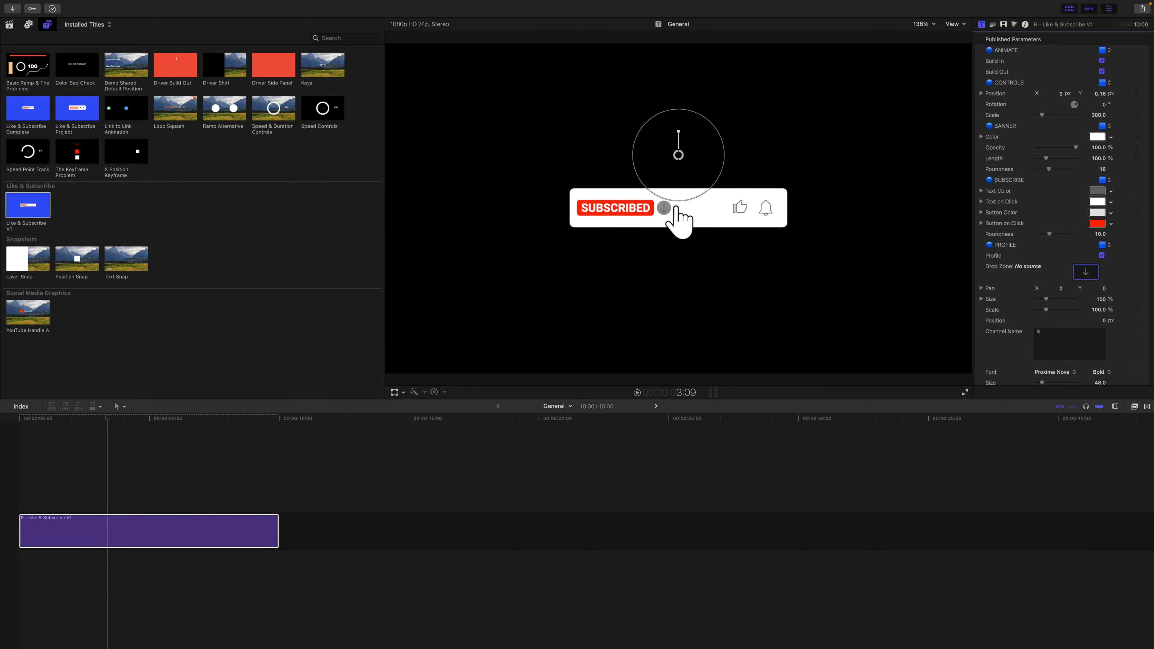
type("owie409")
- Set the font size of the title's channel name to 89
left_click_drag(1078, 336, 1029, 333)
scroll(1086, 378, "down", 3)
left_click_drag(1100, 347, 1046, 316)
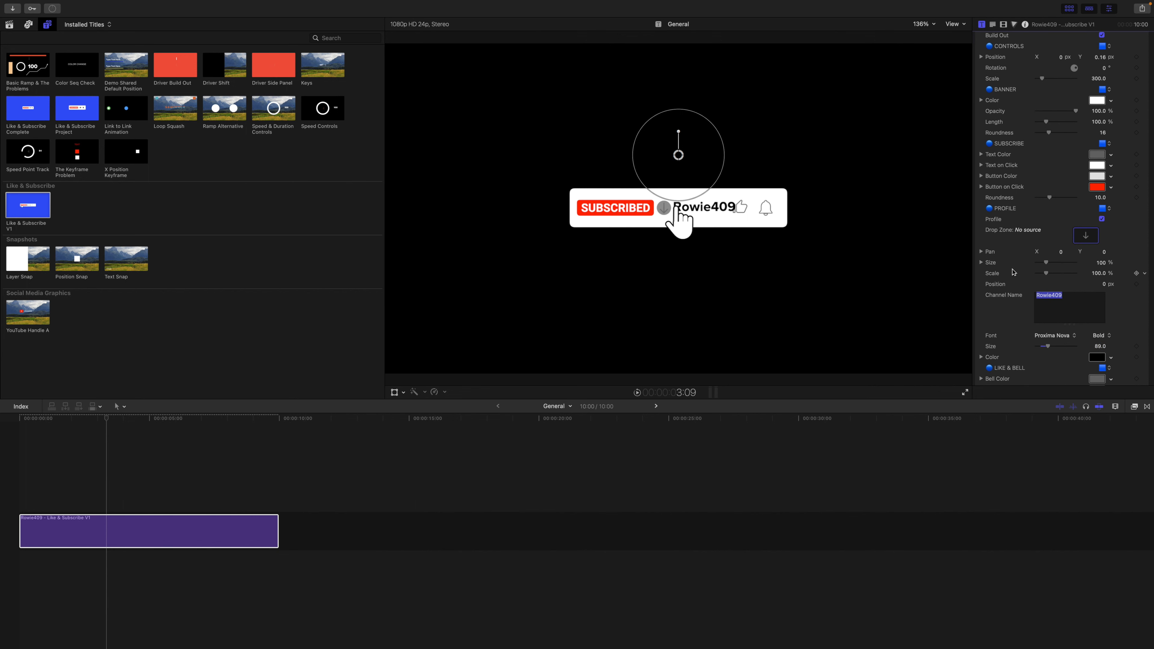
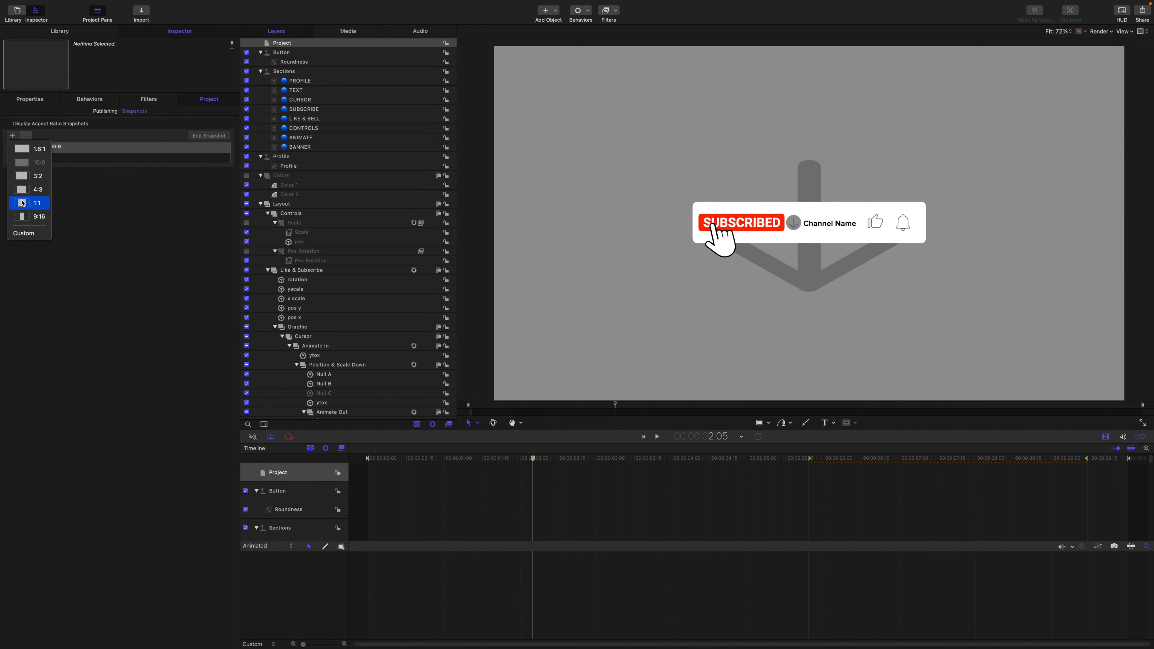
- In the Motion project, add display aspect ratio snapshots for 1:1 and 9:16
left_click(23, 204)
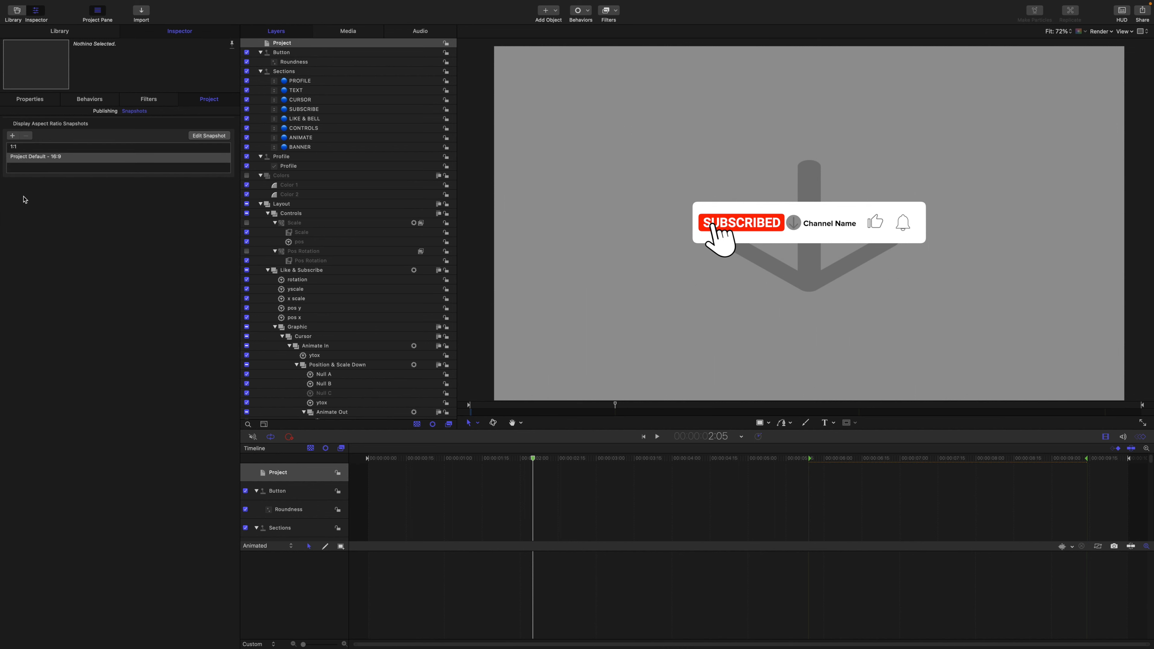
left_click(13, 136)
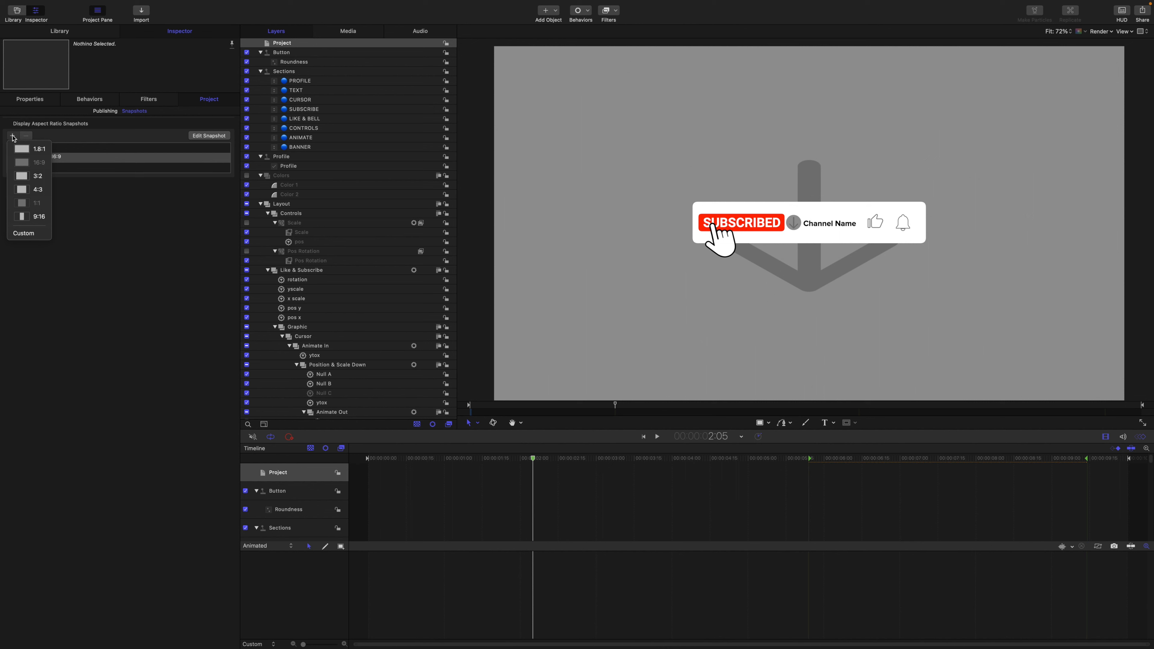
left_click(25, 217)
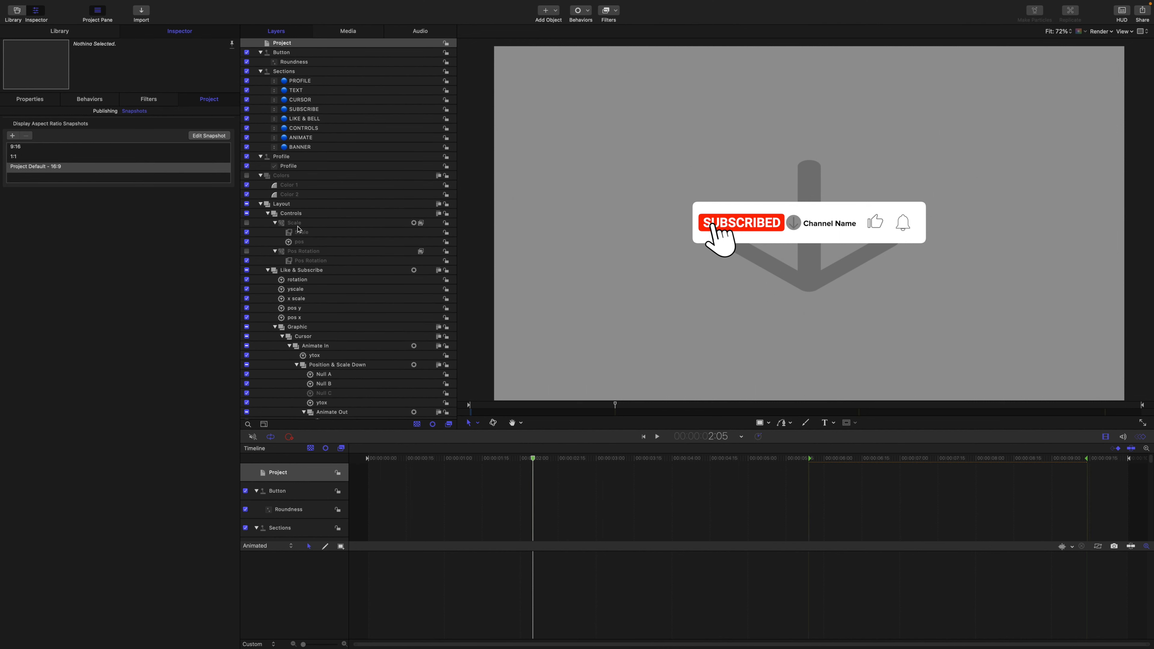
- Collapse the Controls and Like & Subscribe groups, create a new group inside Layout, and move Like & Subscribe into it
left_click(286, 206)
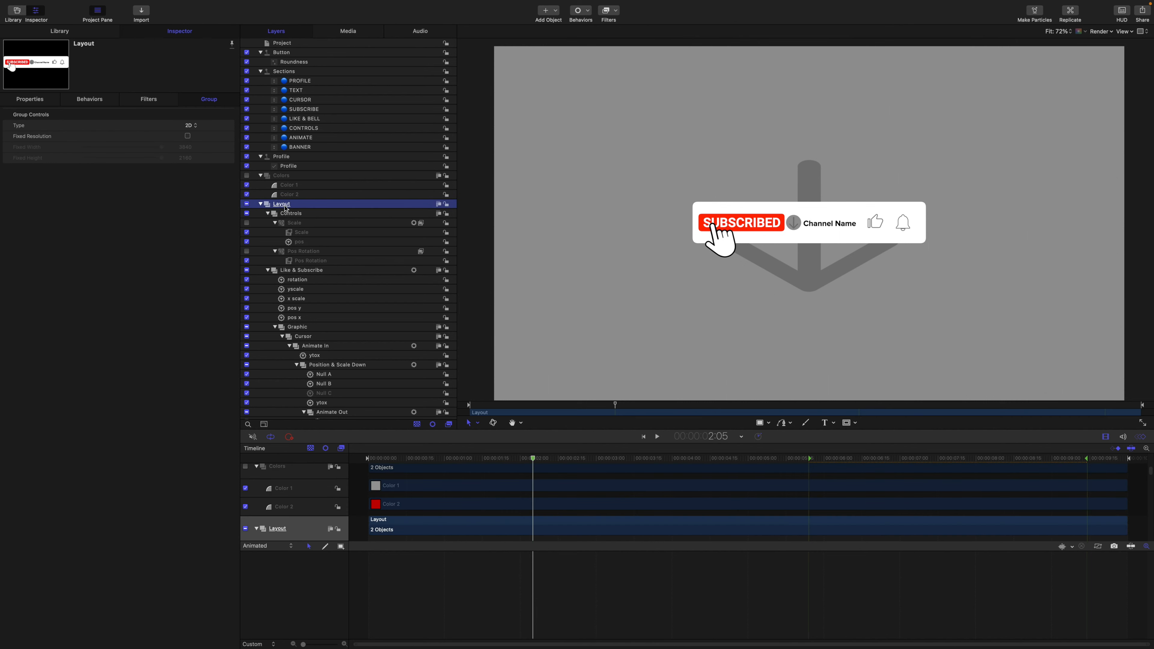
left_click(267, 213)
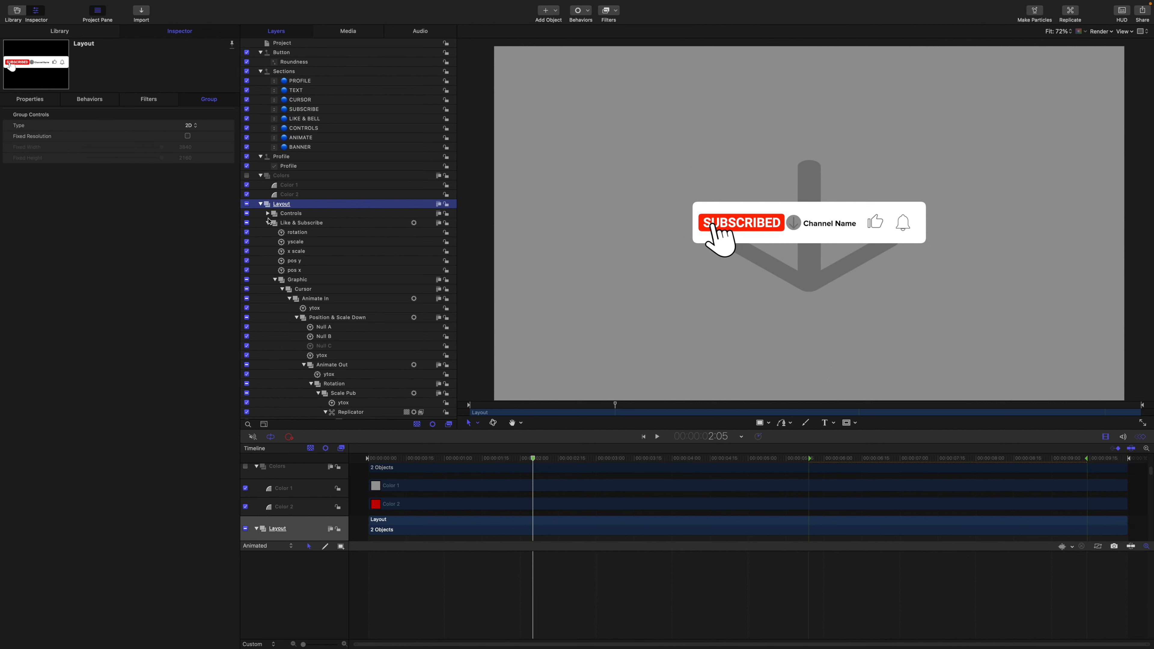
left_click(268, 223)
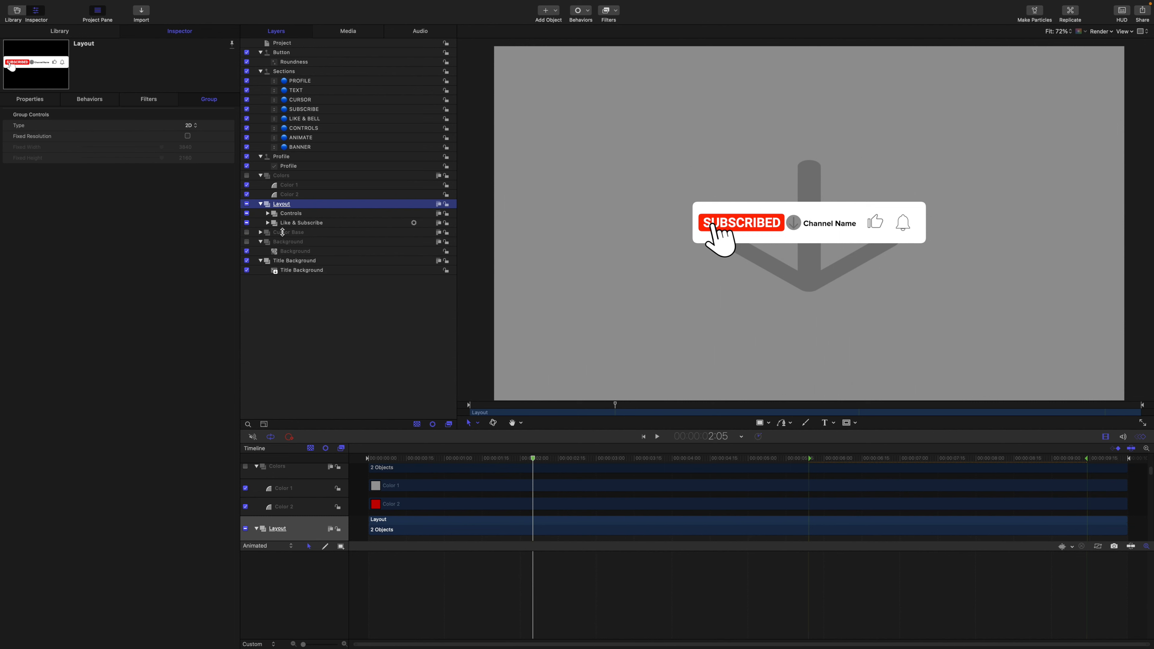
left_click(297, 226)
key("super+shift+n")
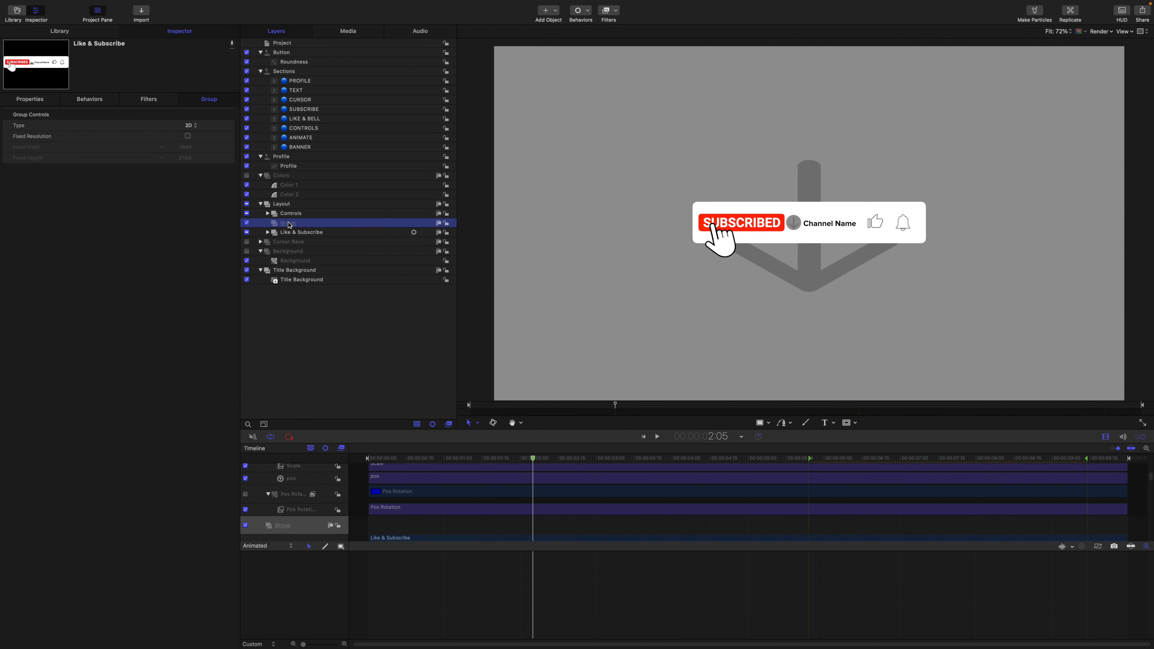
left_click_drag(289, 232, 293, 226)
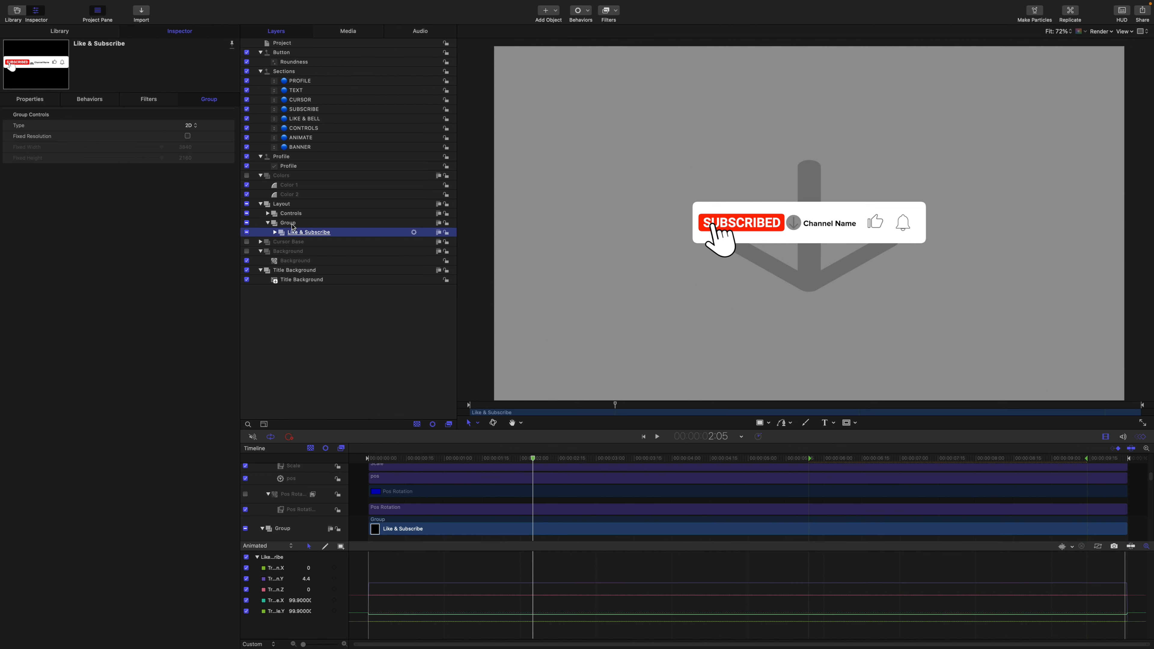
- Rename the new group containing Like & Subscribe as Snap
double_click(288, 224)
type("Snap")
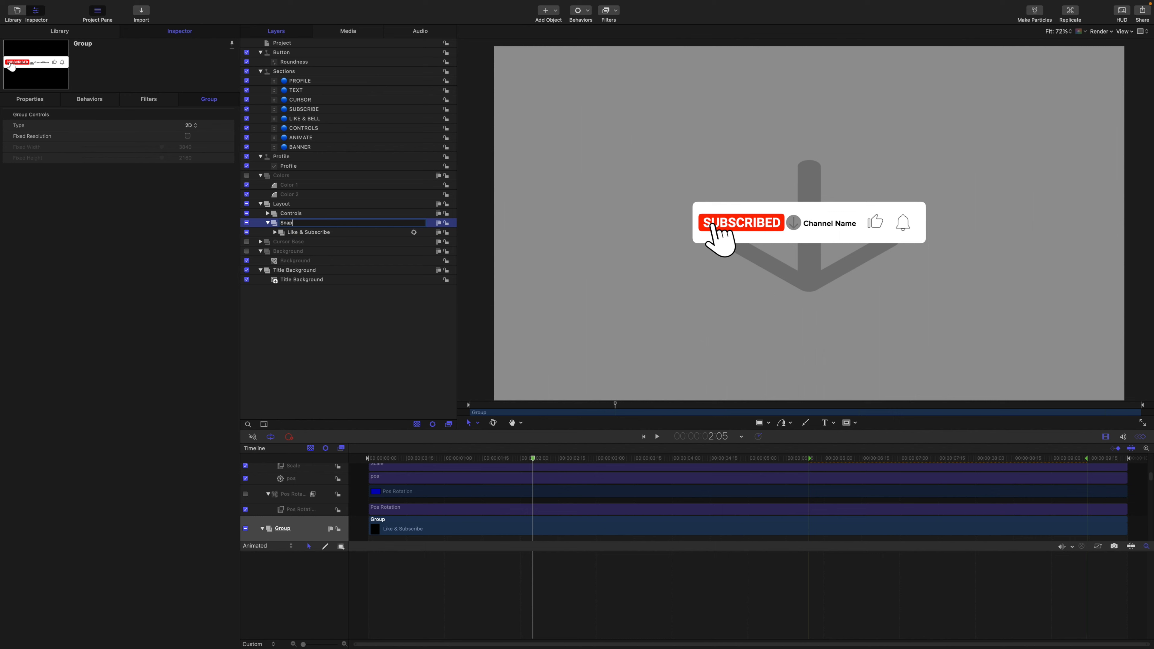
key("Return")
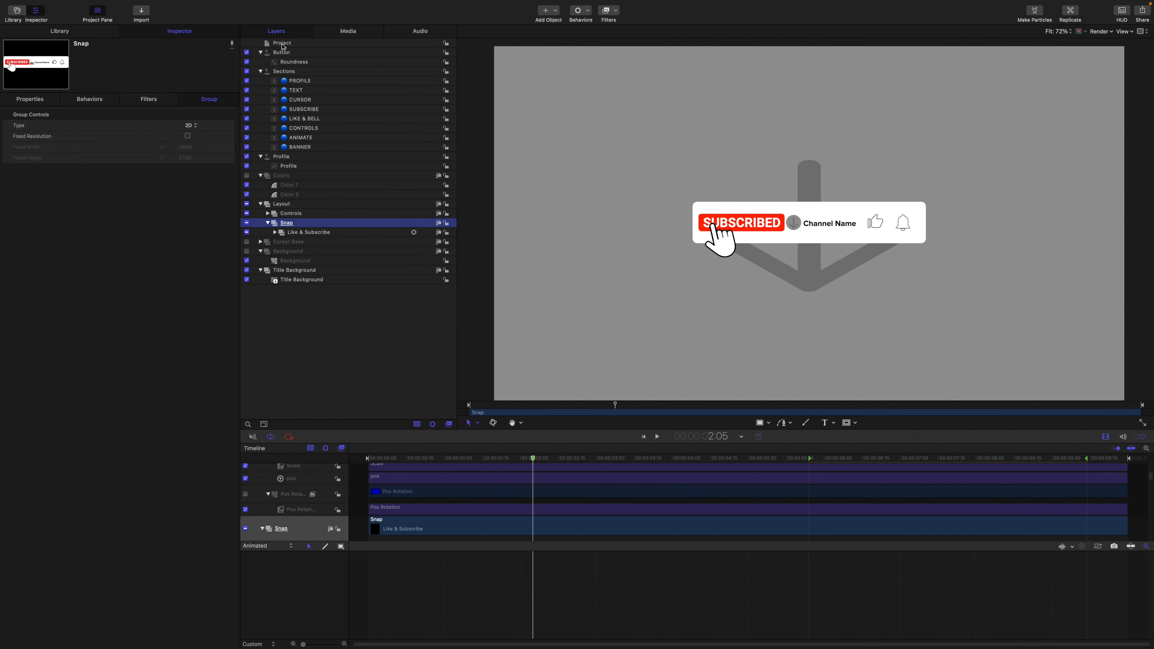
- Edit the 9:16 snapshot by setting the Snap group's scale to 66%, and stop rig edit mode
left_click(282, 44)
left_click(16, 147)
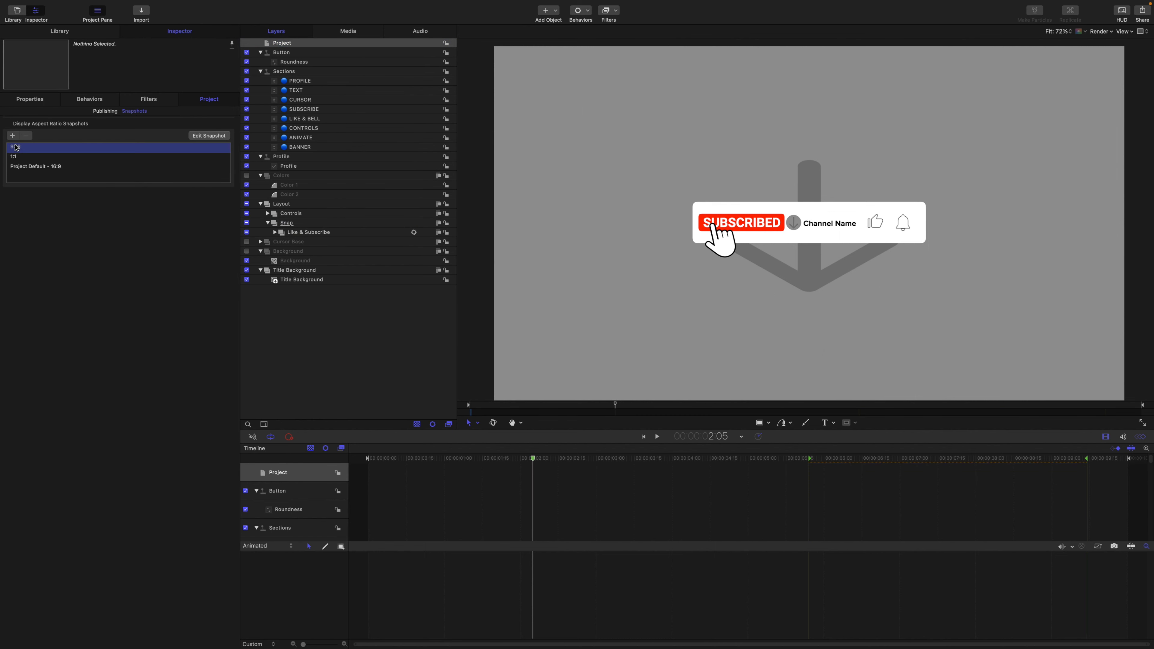
left_click(208, 136)
left_click_drag(277, 217, 157, 252)
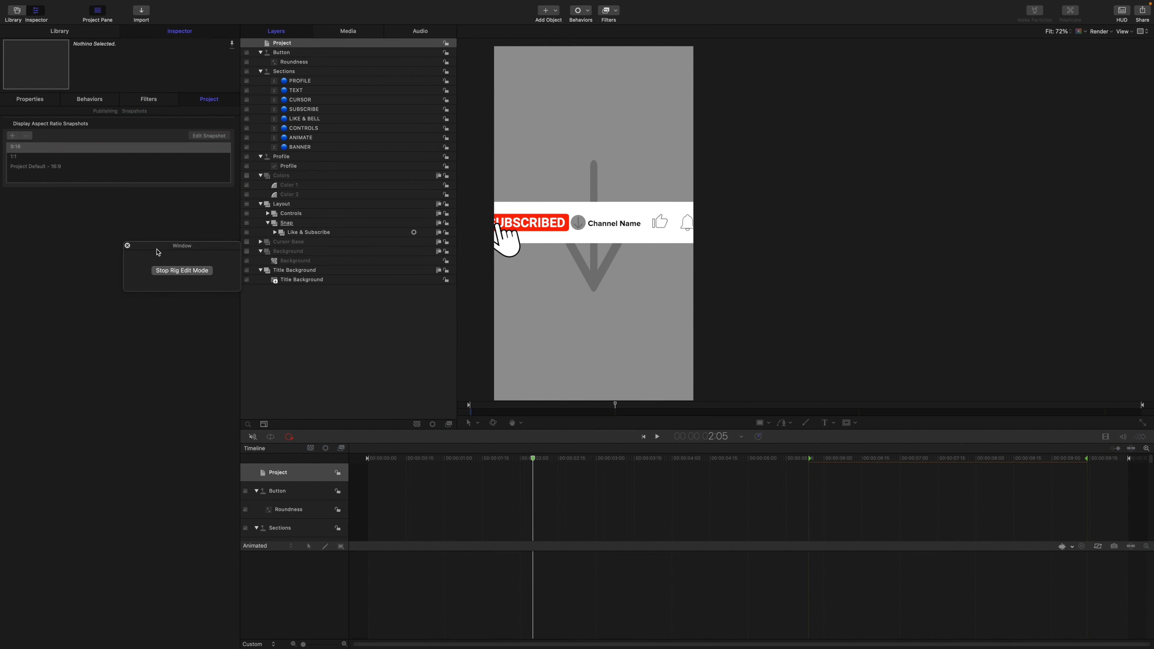
left_click(286, 223)
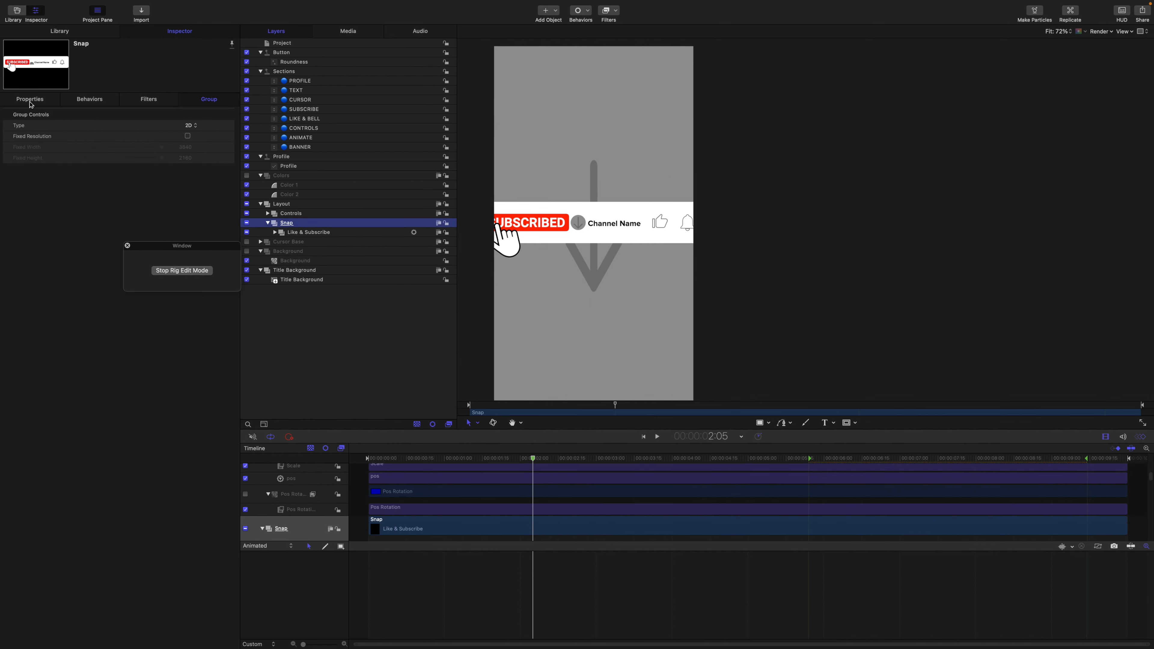
left_click_drag(187, 150, 187, 148)
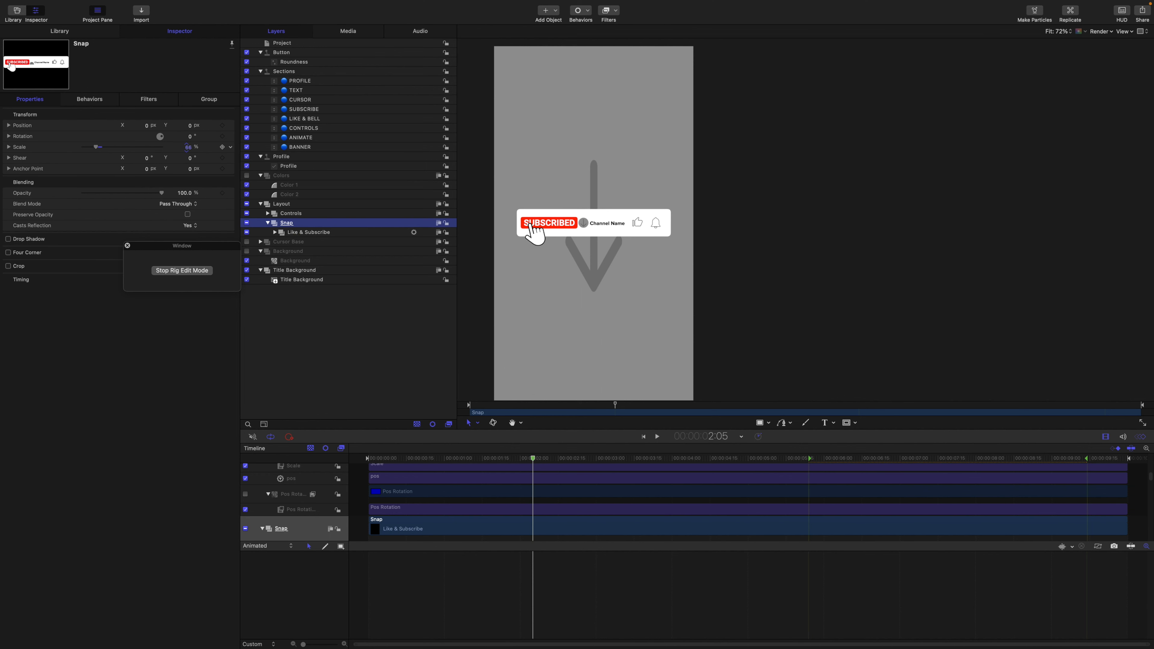
left_click(187, 271)
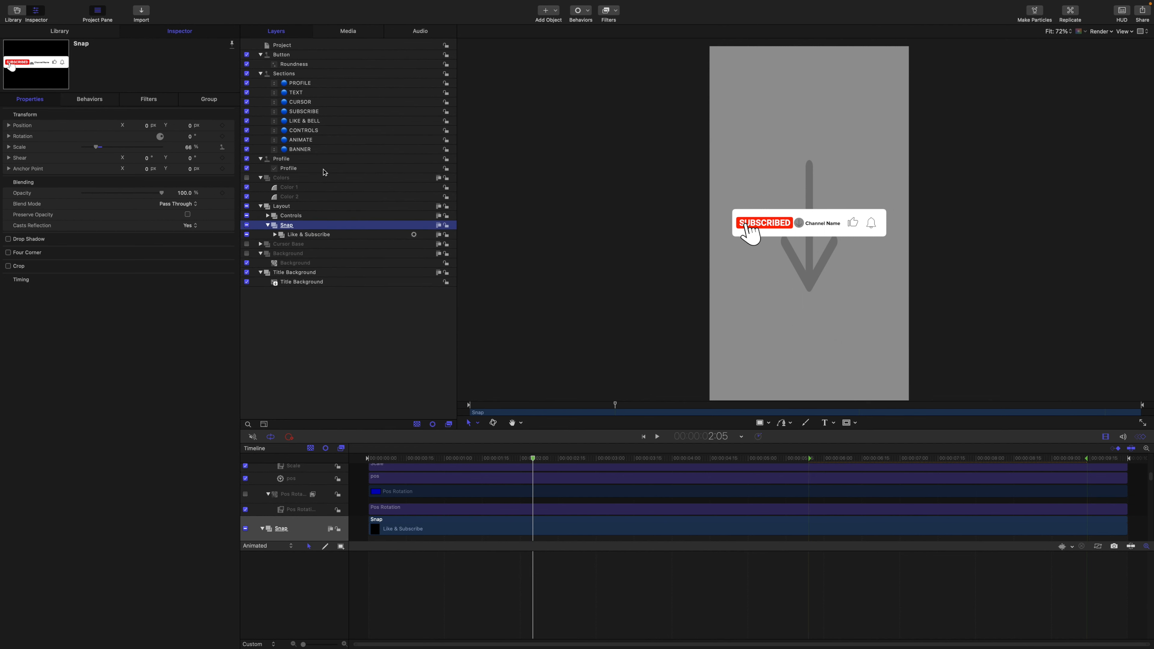
- Show the project's 1:1 snapshot and examine the Scale animation options of the Snap group
left_click(286, 44)
left_click(209, 99)
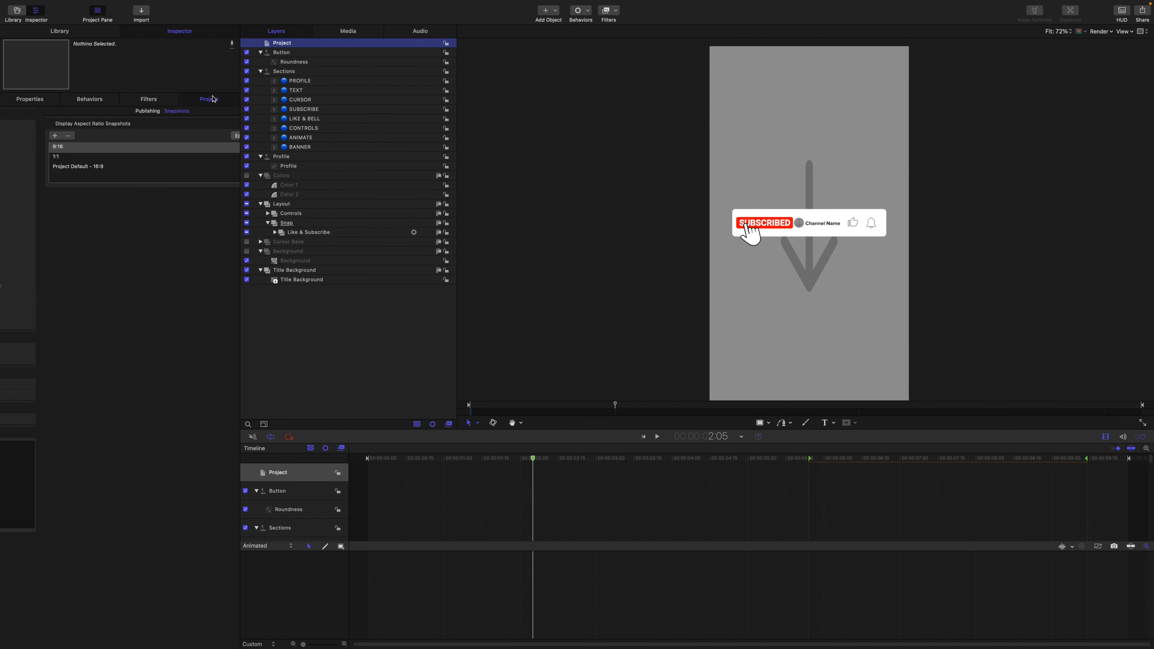
left_click(28, 157)
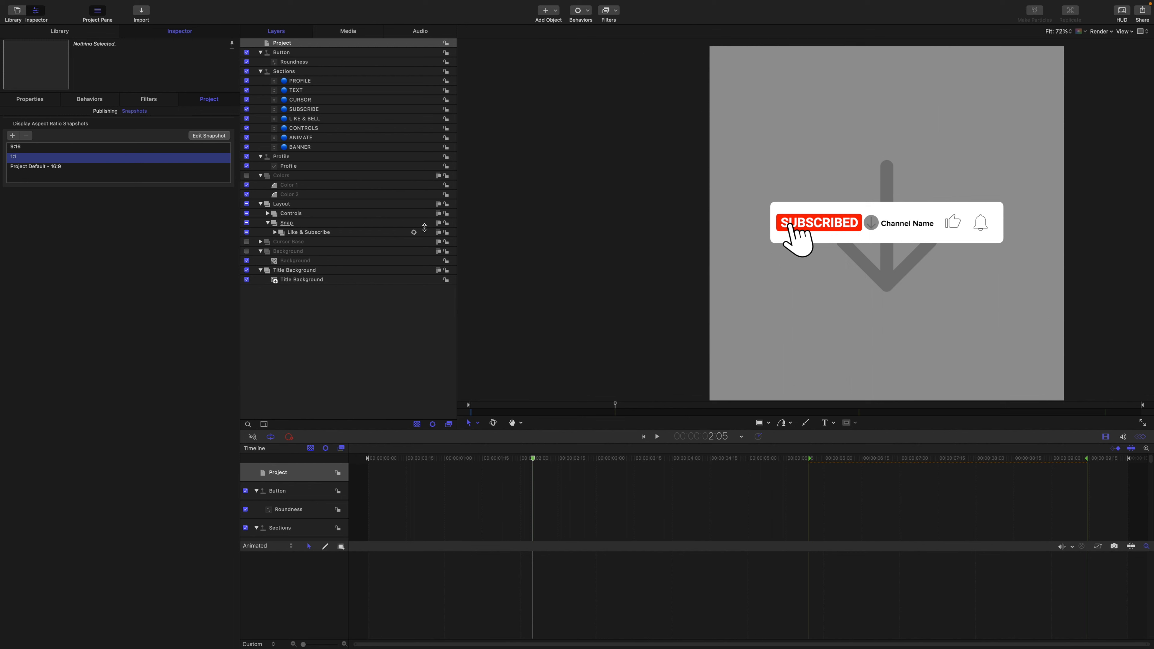
left_click(286, 223)
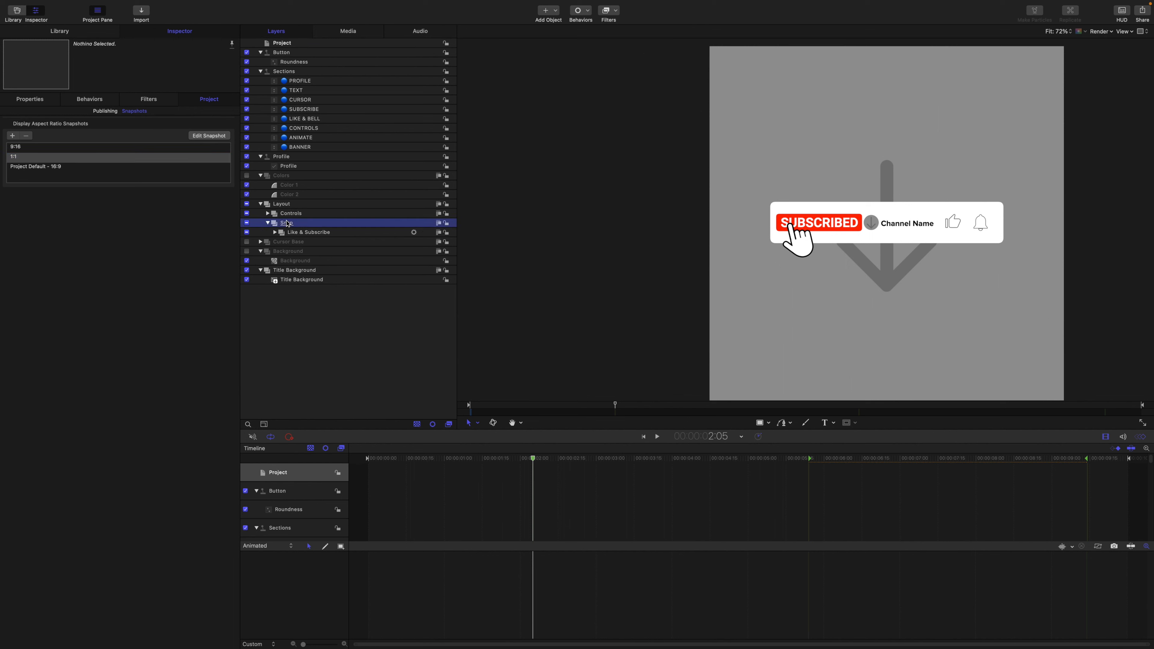
left_click(23, 103)
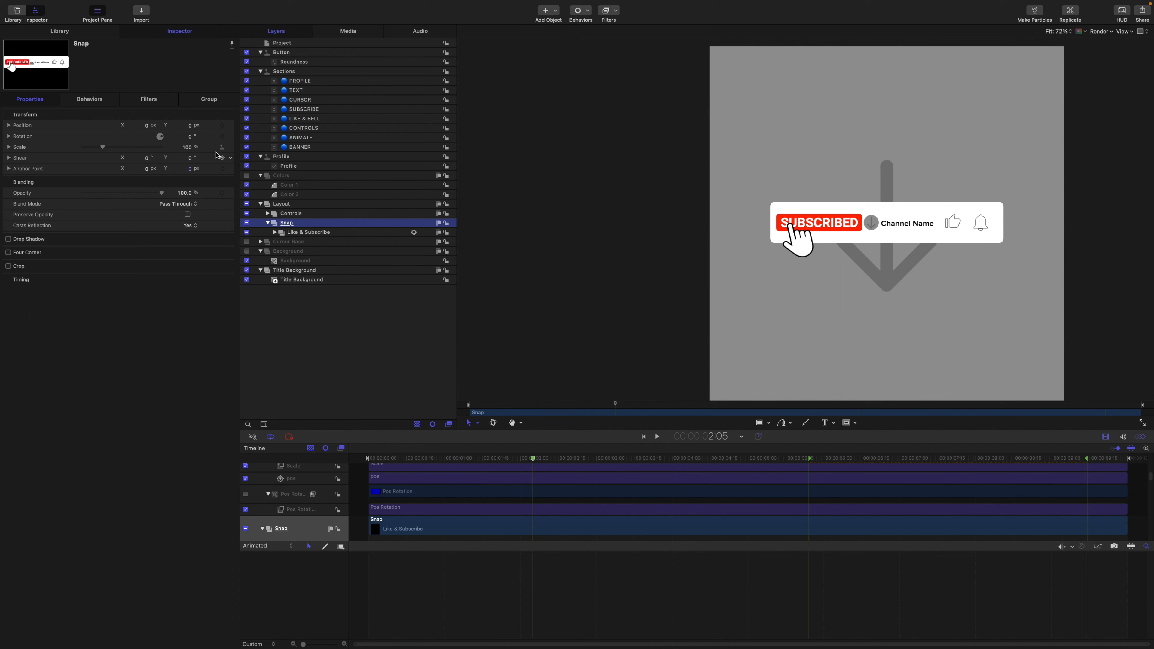
left_click(231, 149)
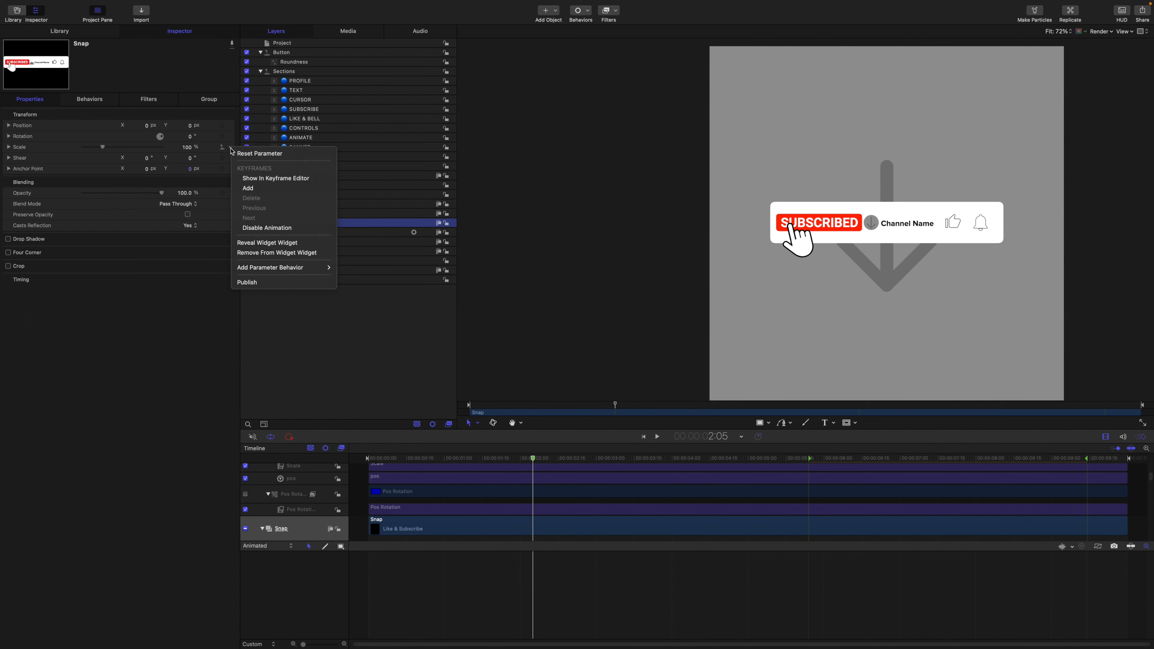
left_click(251, 256)
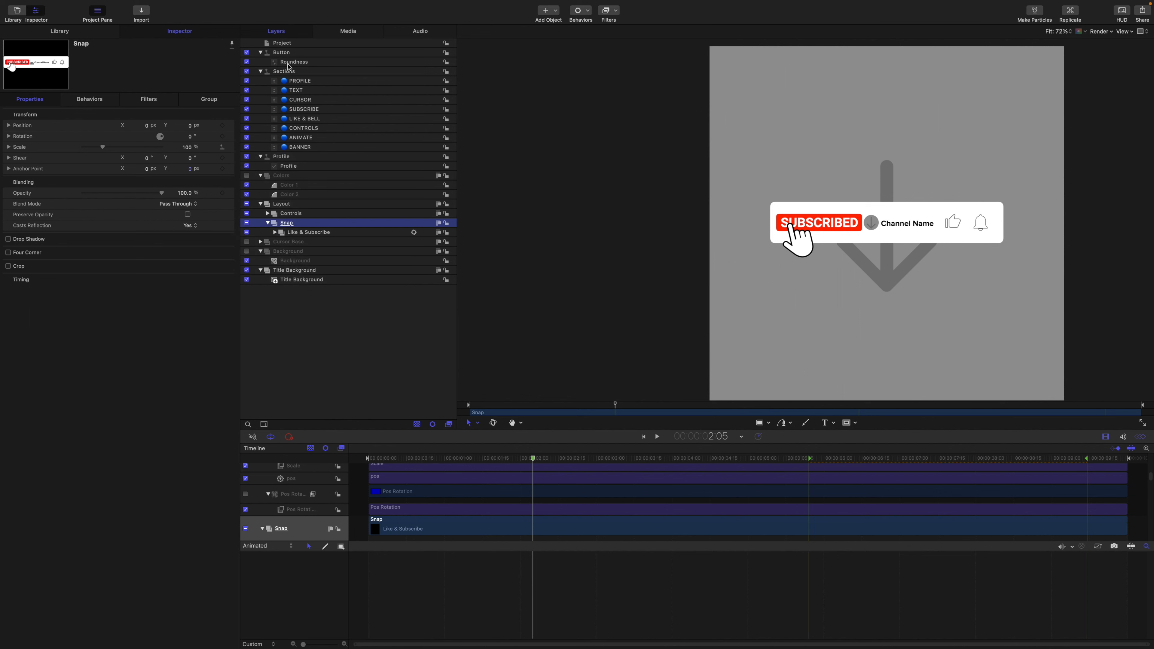
- Show the project's 9:16 snapshot and examine the Snap group's Scale animation options there, leaving them unchanged
left_click(284, 44)
left_click(213, 99)
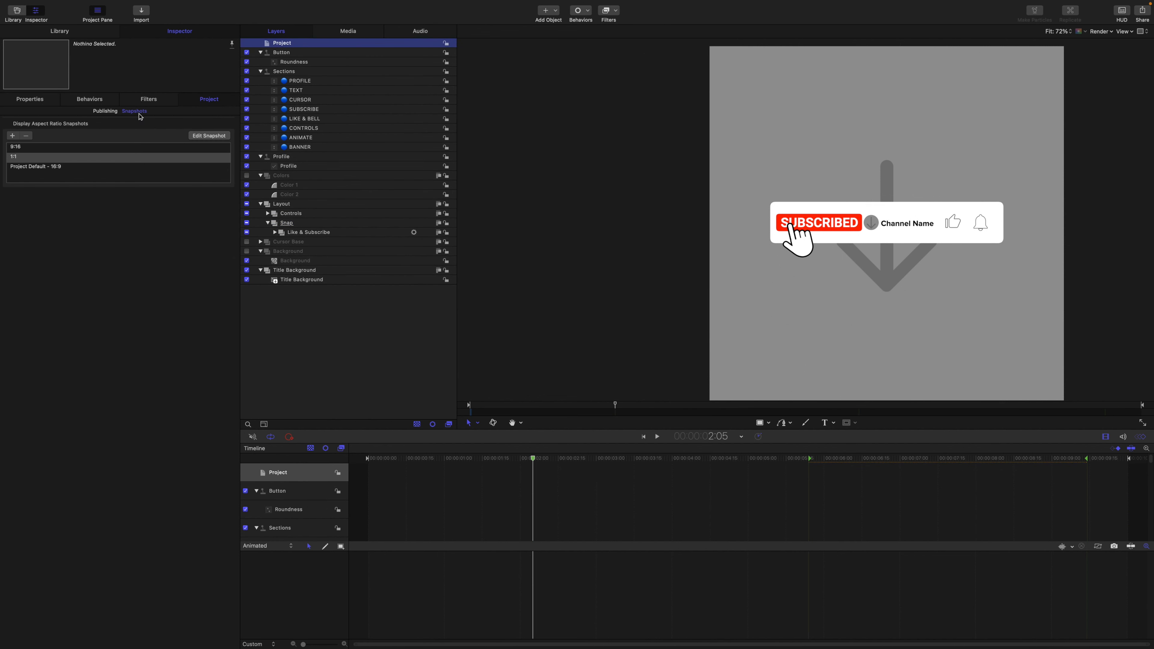
left_click(34, 150)
left_click(282, 205)
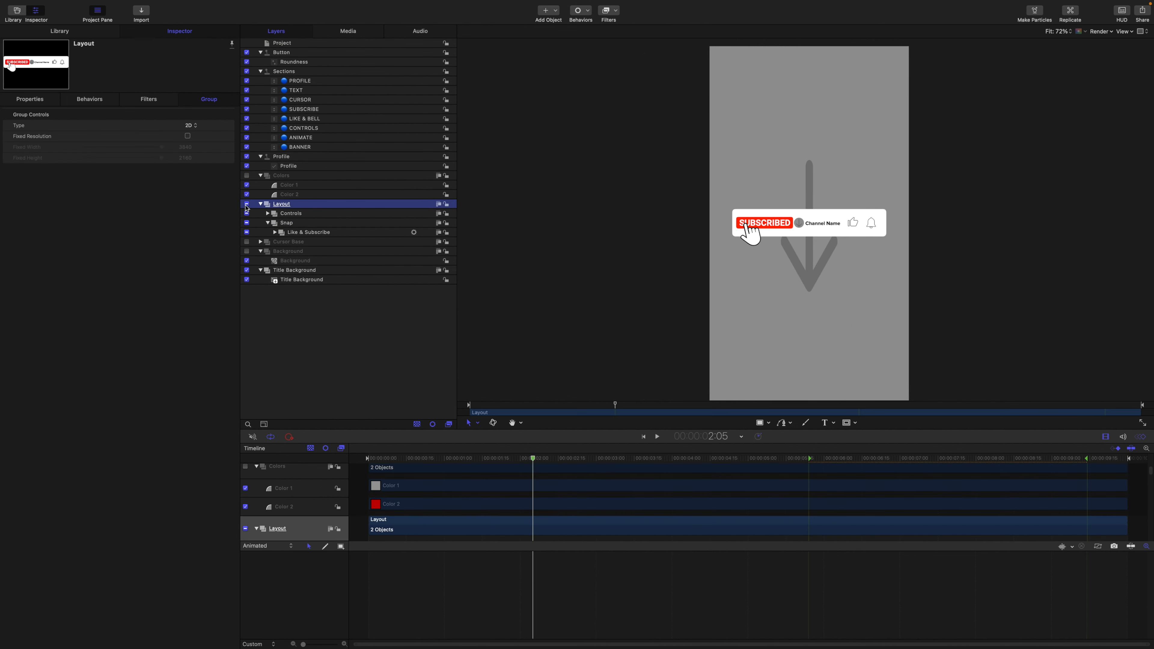
left_click(285, 223)
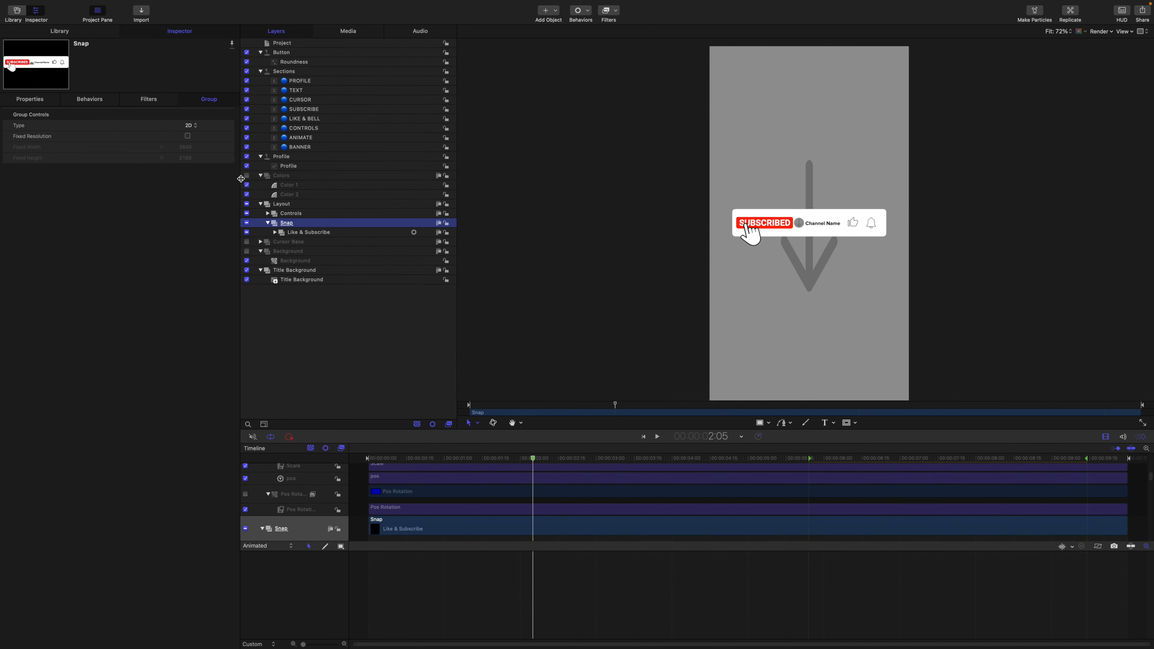
left_click(41, 98)
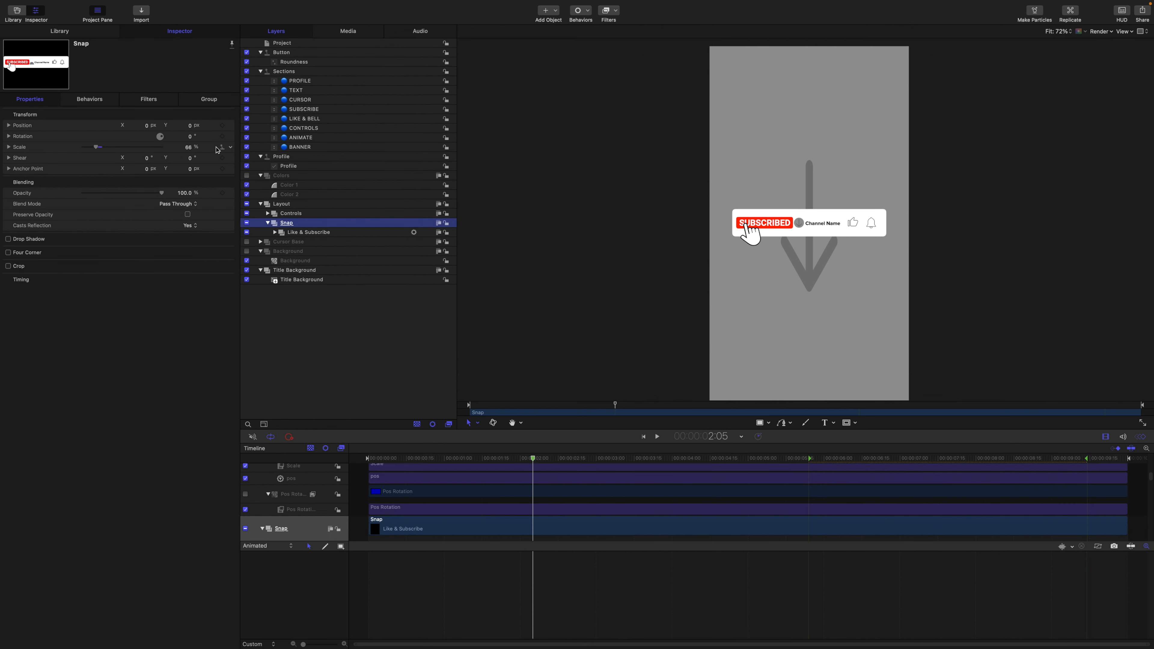
left_click(230, 147)
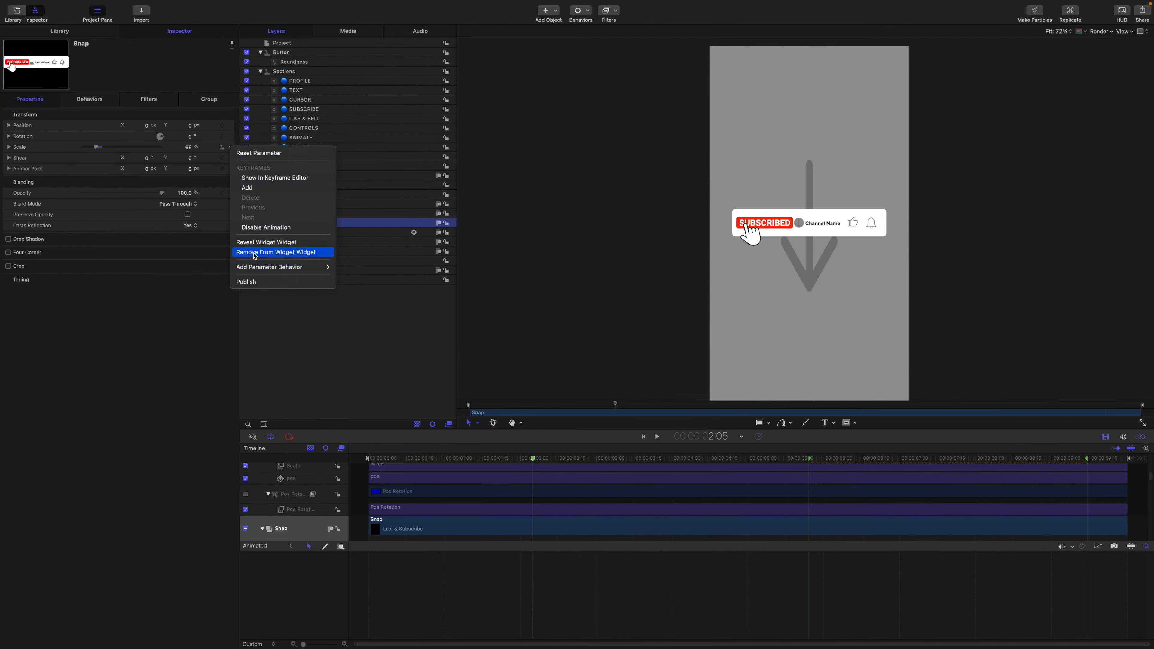
left_click(162, 321)
- Switch to the 1:1 snapshot and set the Snap group's scale to 85%
left_click(283, 44)
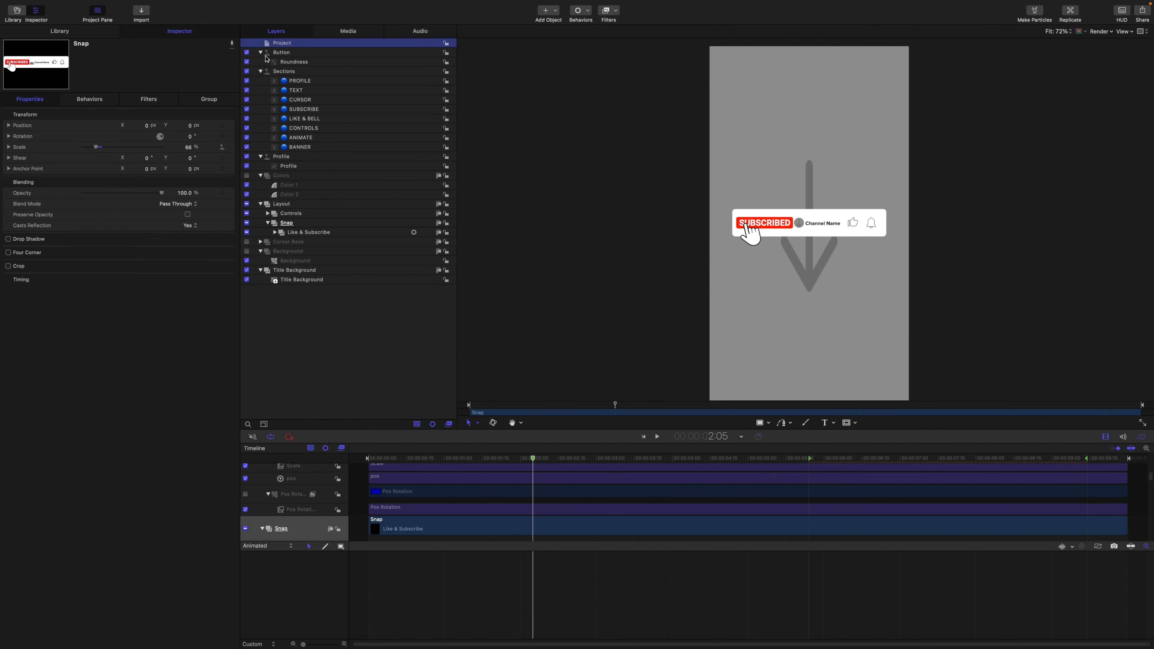
left_click(212, 103)
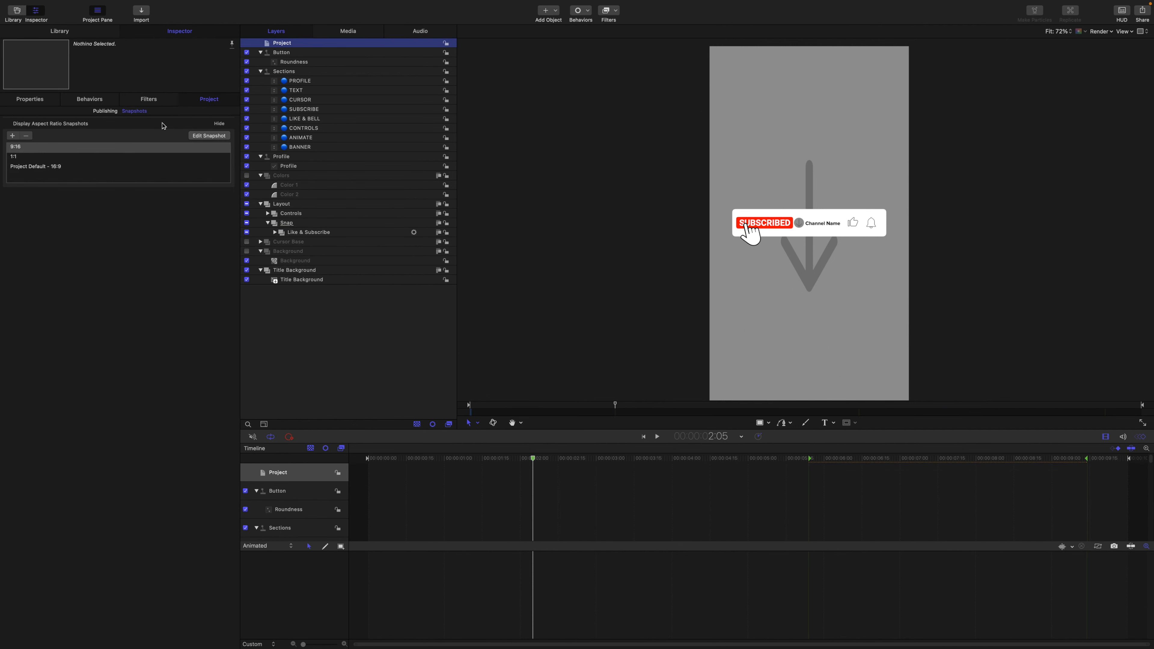
left_click(15, 157)
left_click(287, 224)
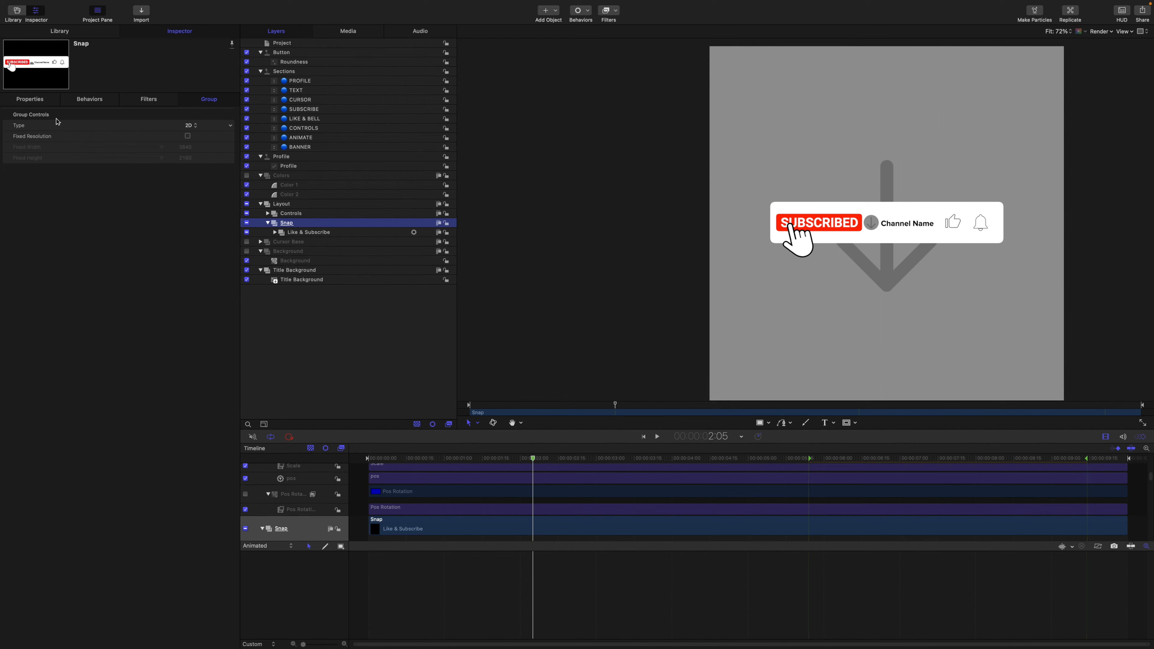
left_click(28, 100)
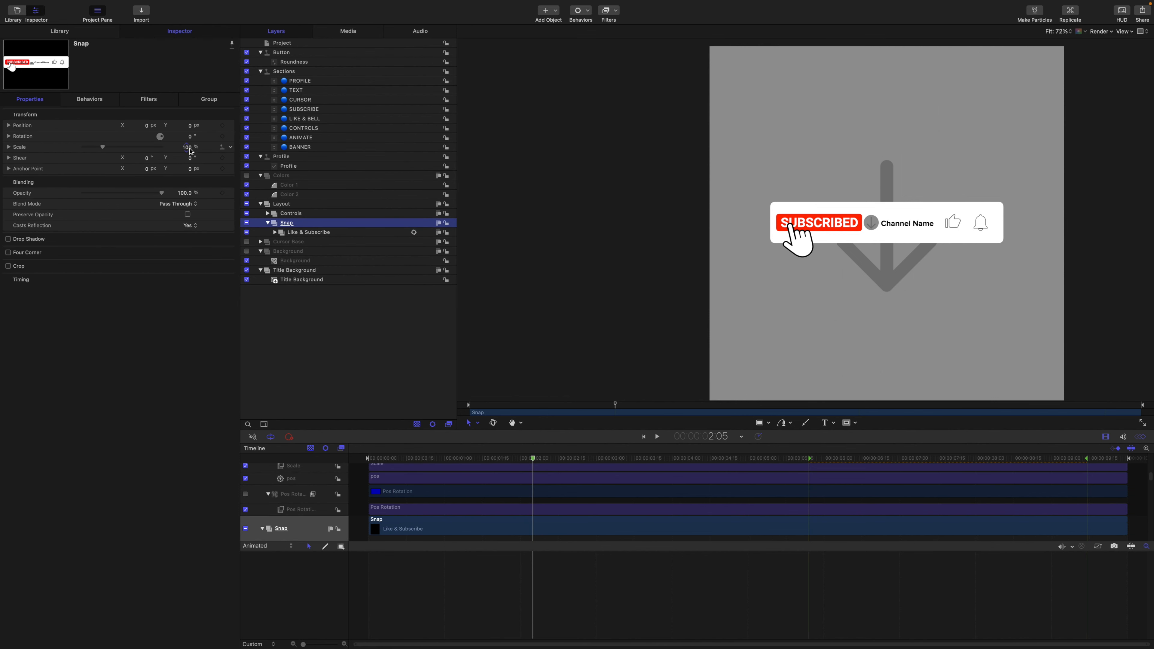
left_click(190, 148)
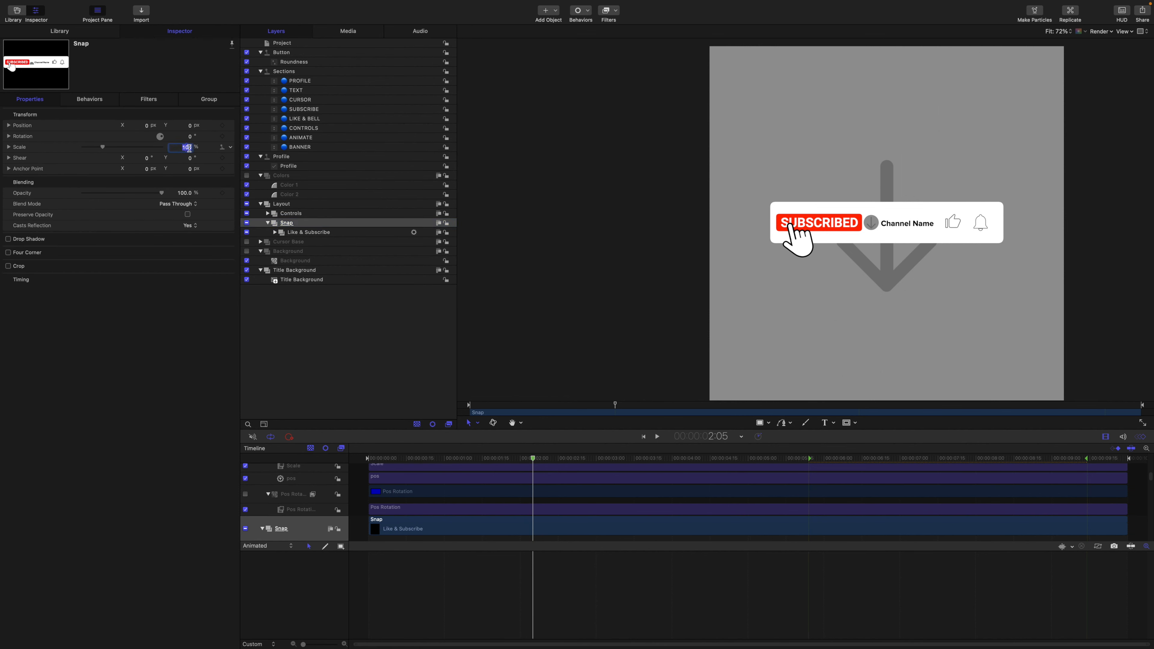
type("85")
key("Return")
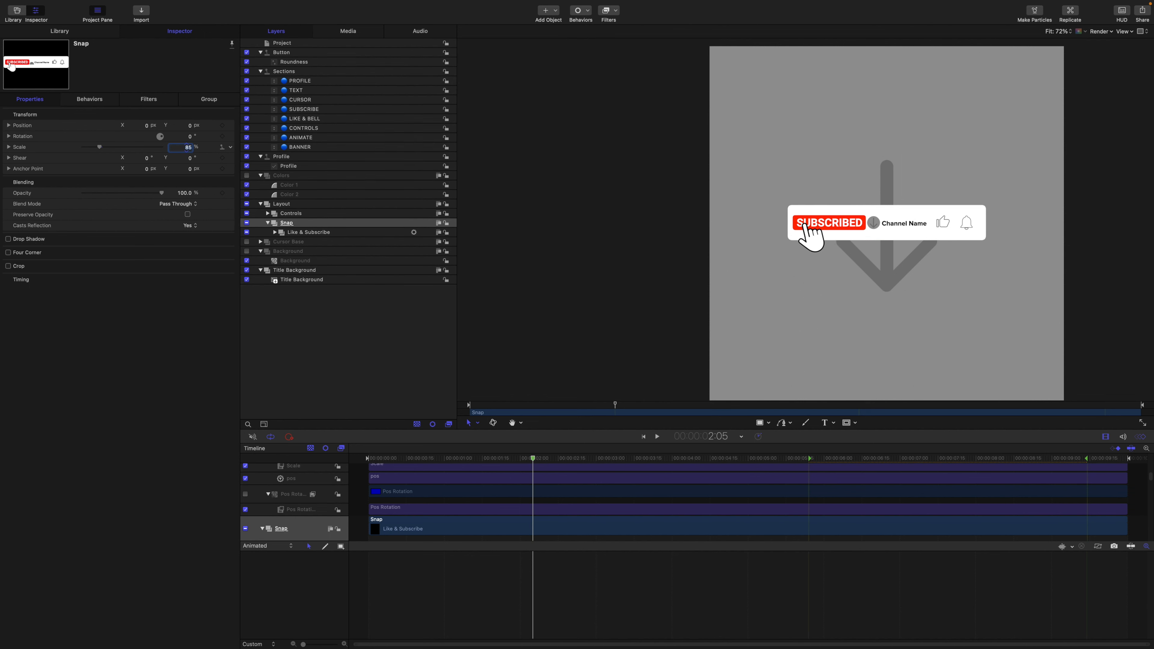
- Return to the Project Default – 16:9 snapshot and publish the project as a new title template named Like & Subscribe V2
left_click(281, 43)
left_click(134, 111)
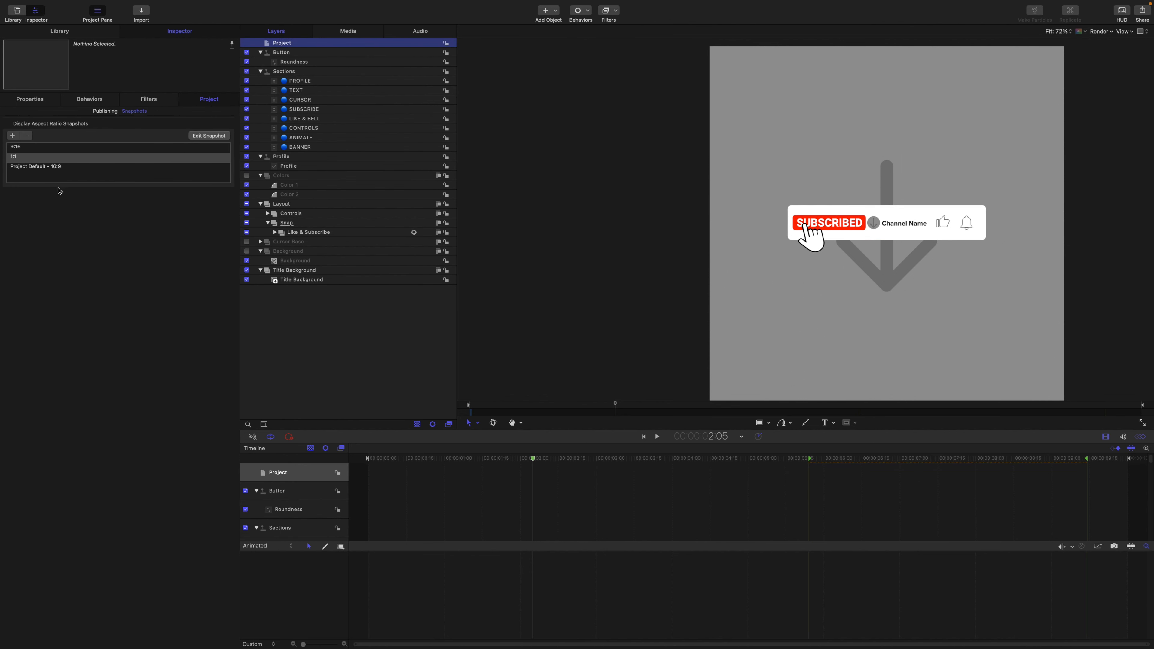
left_click(47, 168)
key("shift+super+s")
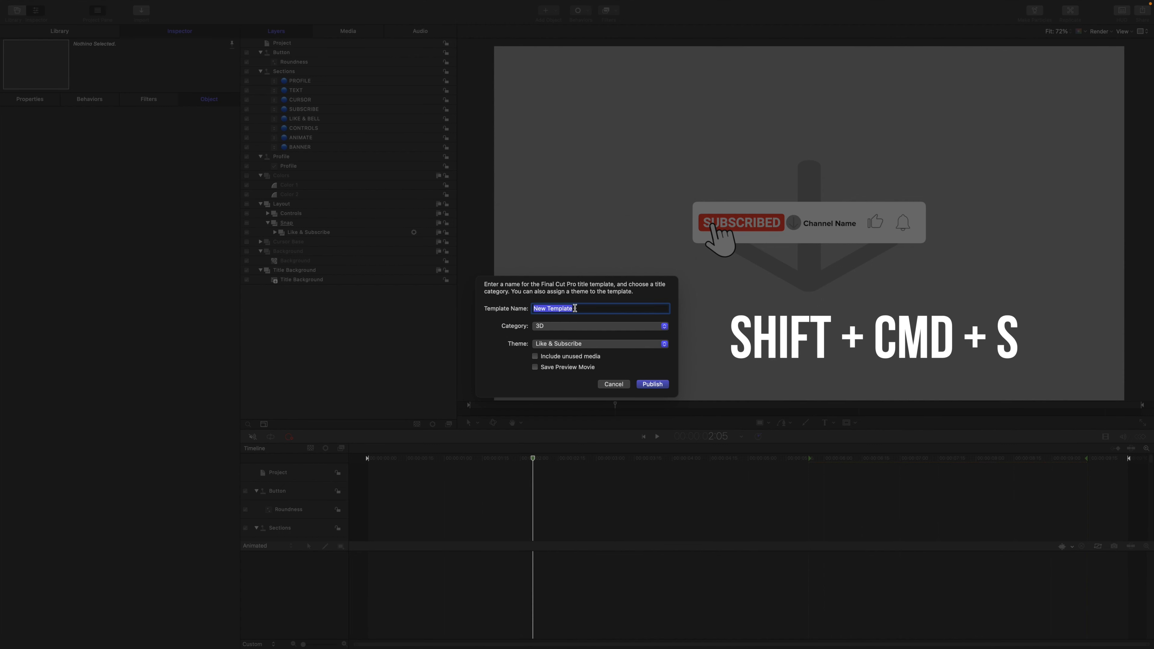
type("Like & Subscribe V2")
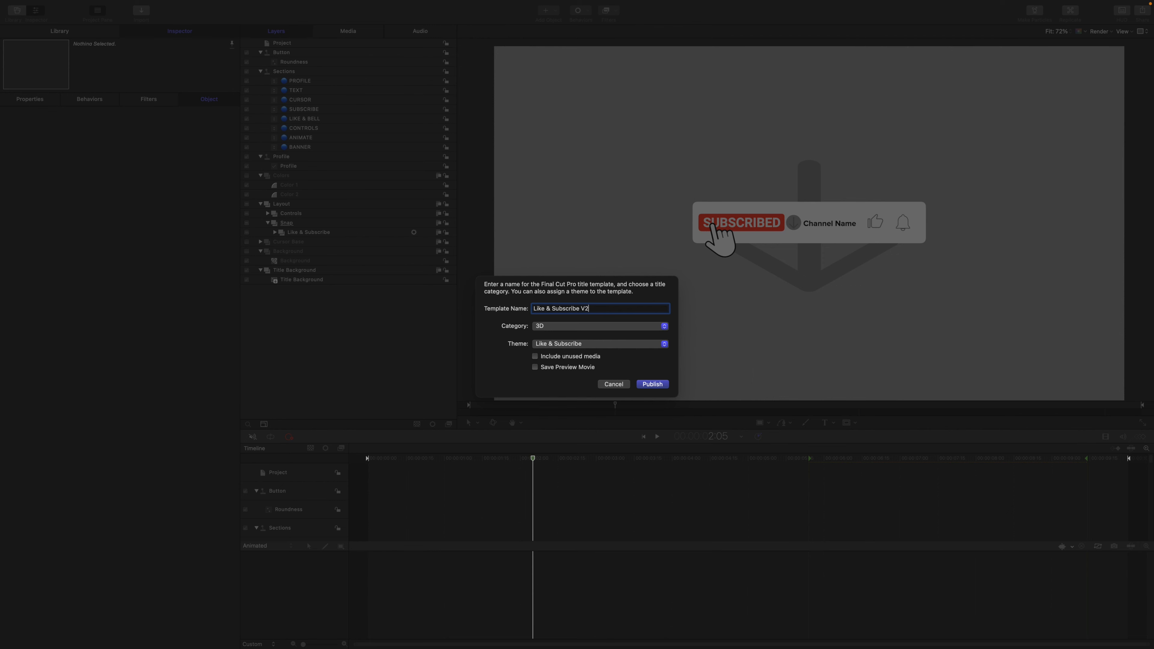
left_click(551, 327)
left_click(553, 485)
left_click(651, 385)
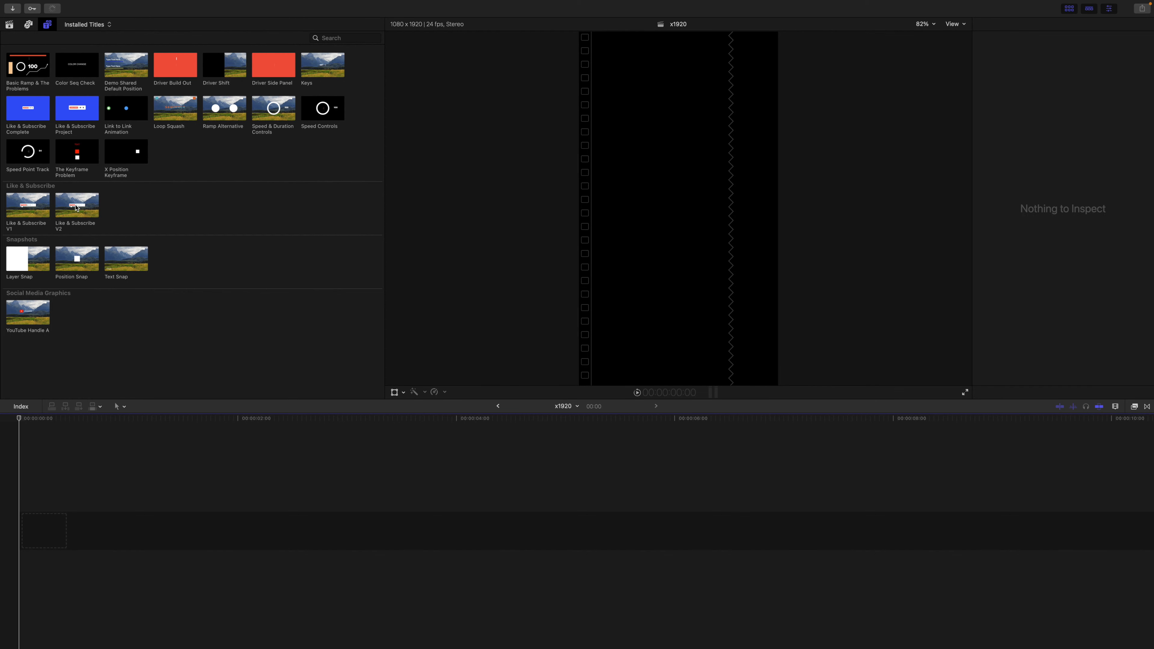
- In Final Cut Pro, add the Like & Subscribe V2 title to the x1920 timeline and play it back
left_click_drag(77, 205, 31, 464)
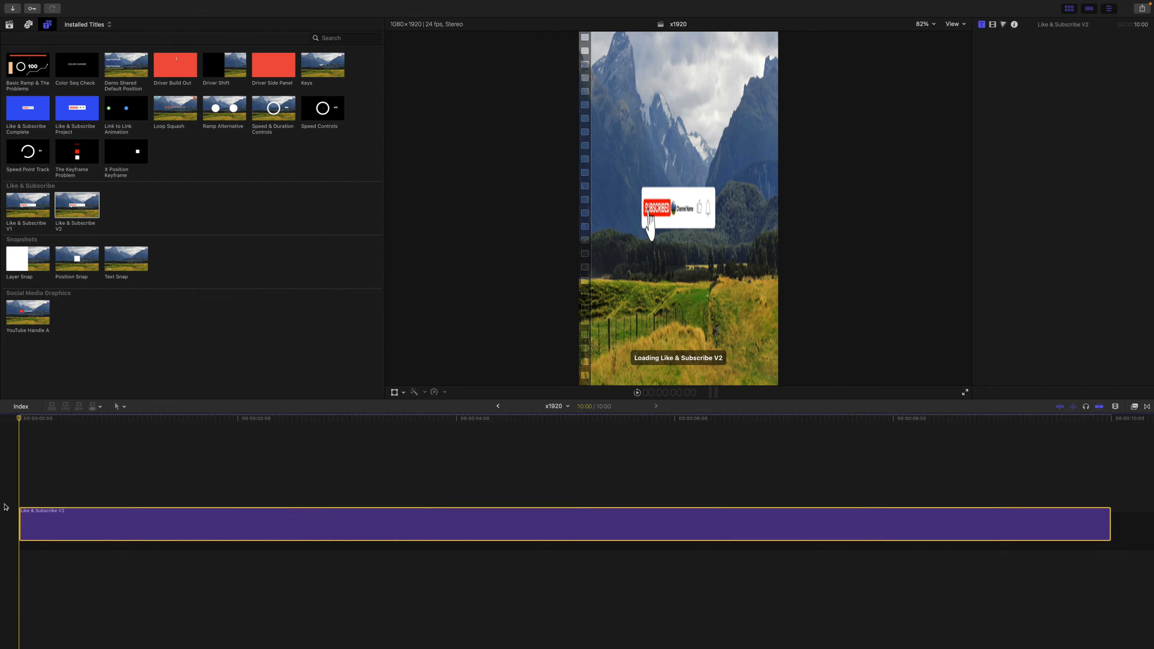
key("space")
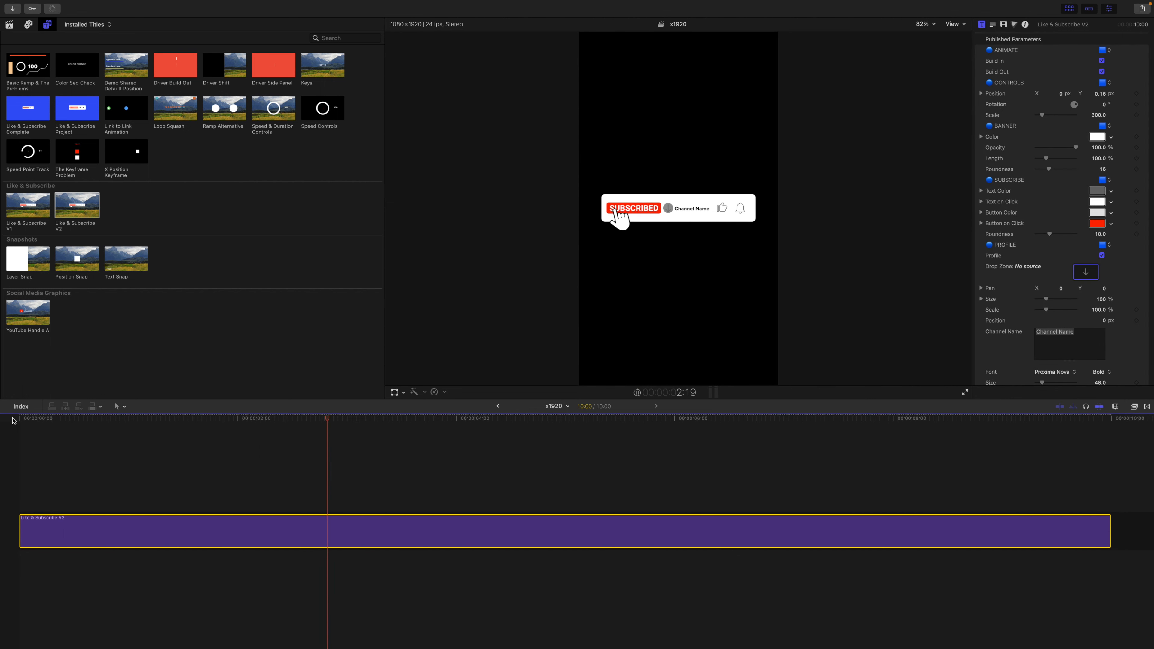
key("space")
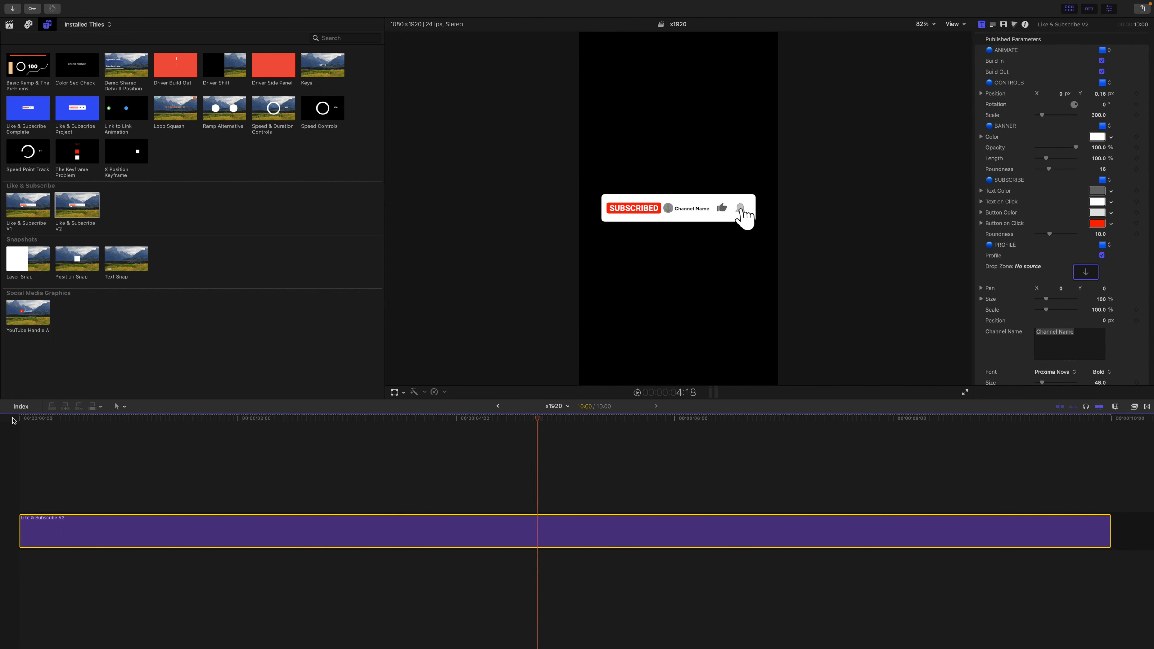
- Add the Like & Subscribe V2 title to the x1080 project's timeline and play it back
left_click(499, 406)
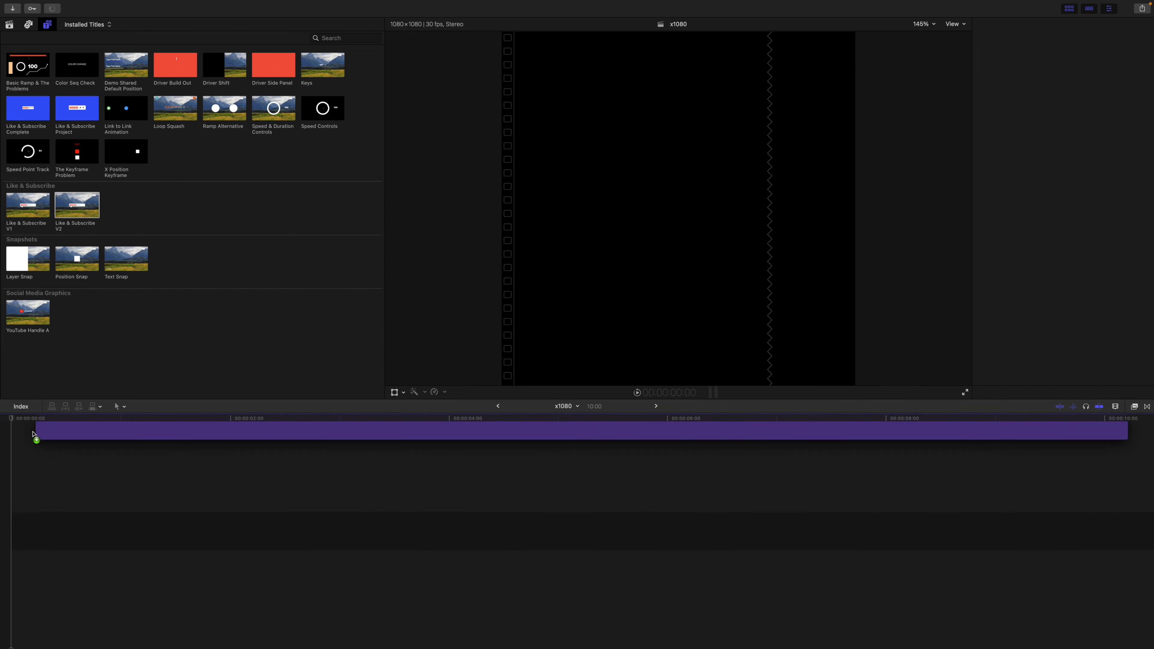
key("space")
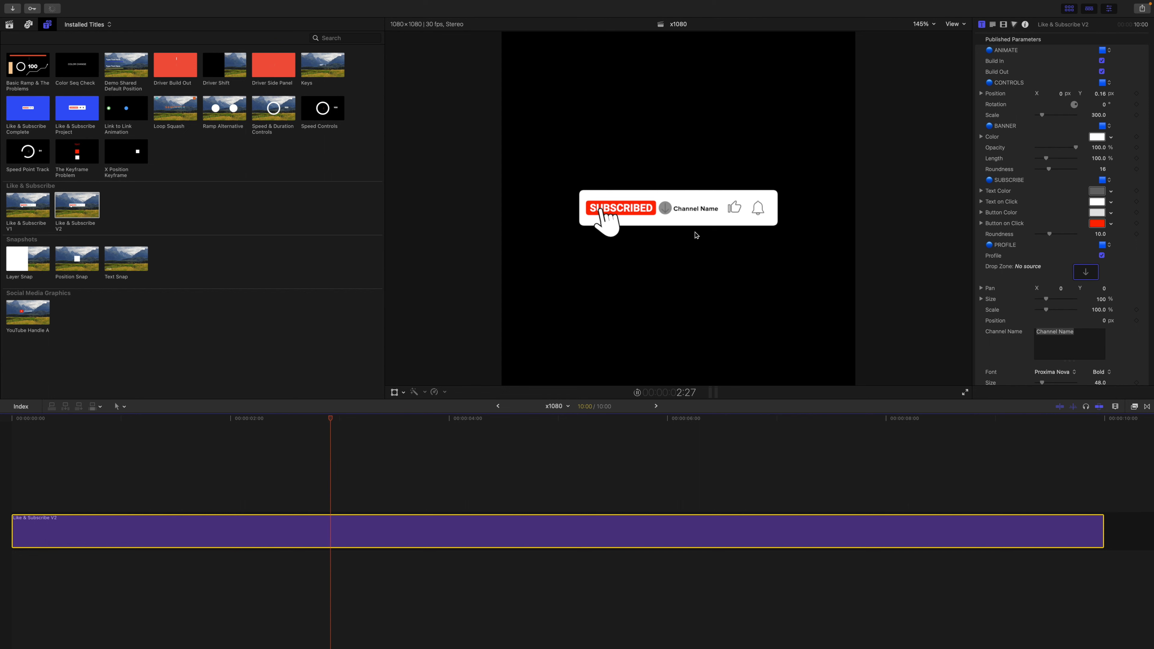
key("space")
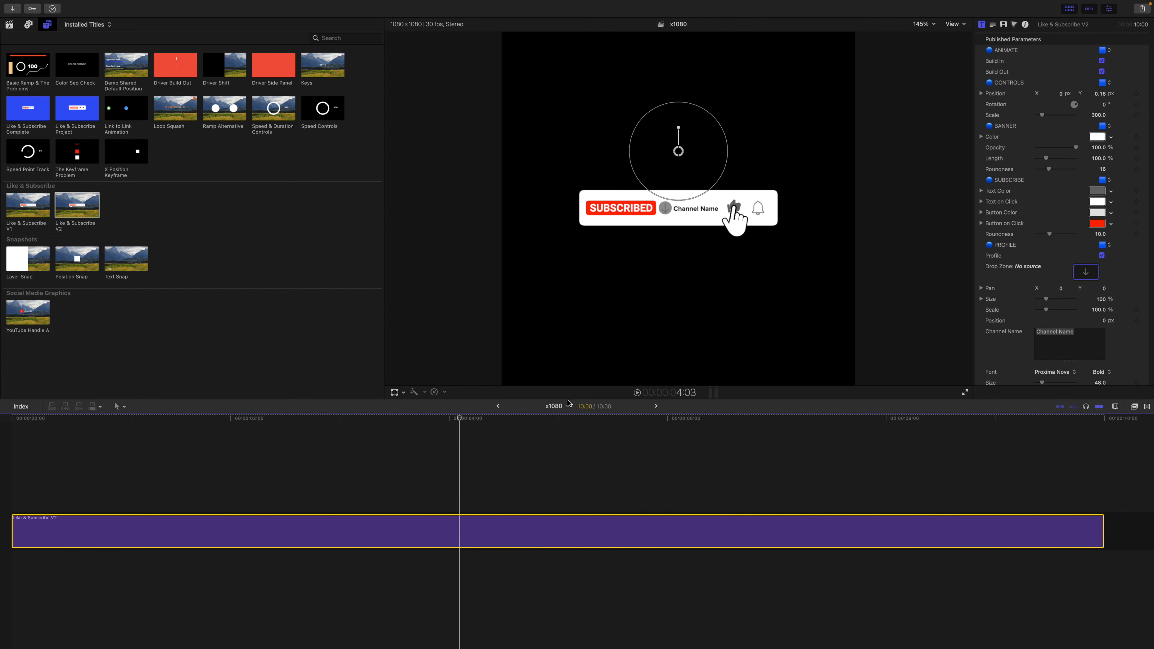
- Go back to the General project and open the Like & Subscribe V1 title in Motion
left_click(502, 405)
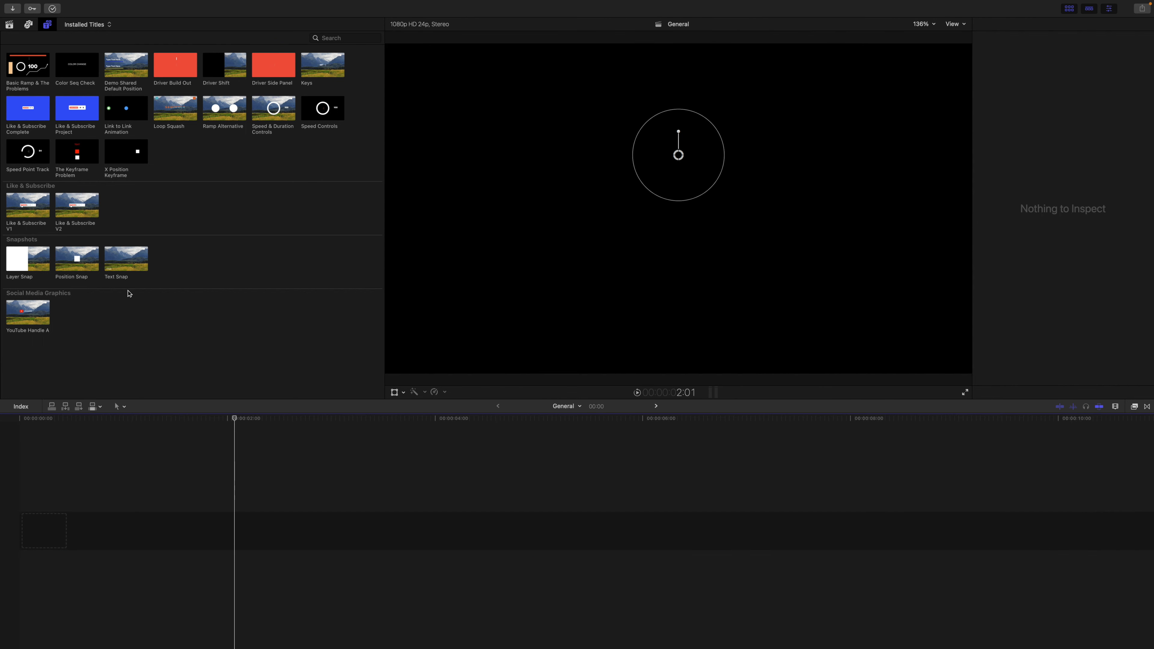
left_click(83, 210)
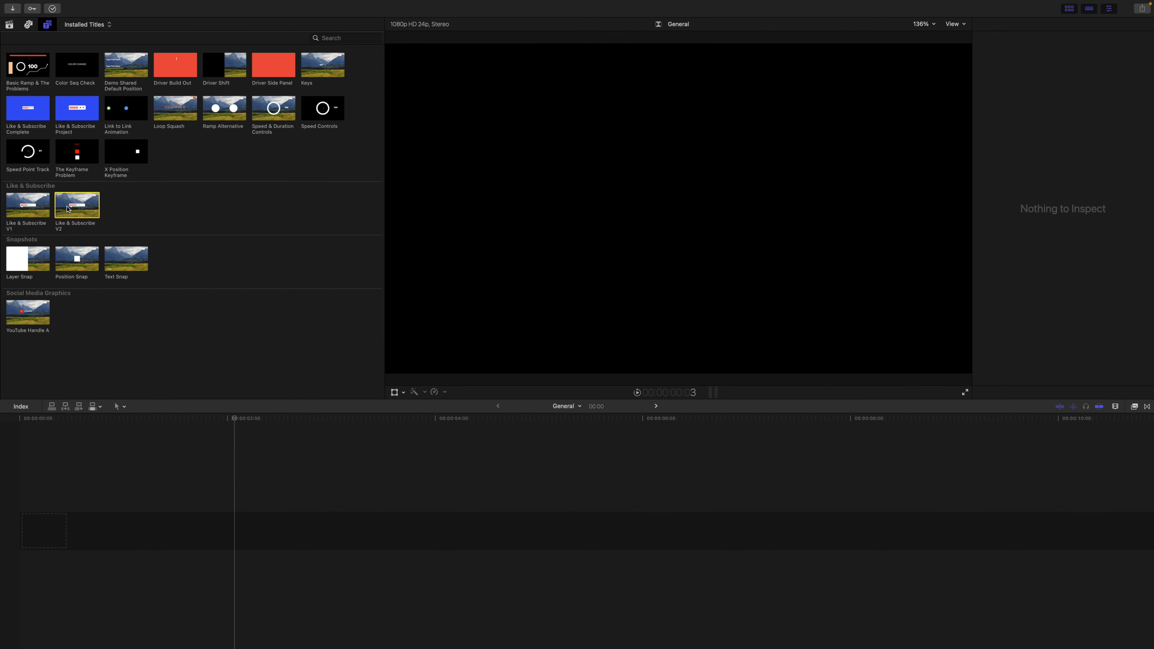
left_click(33, 210)
right_click(33, 211)
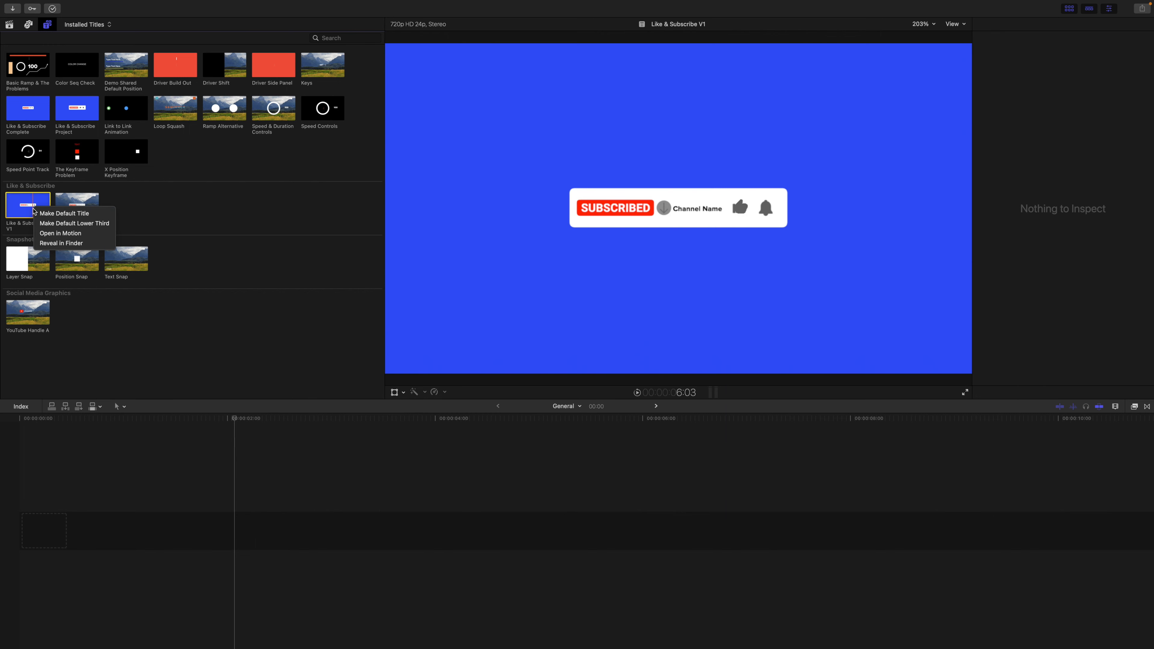
left_click(48, 233)
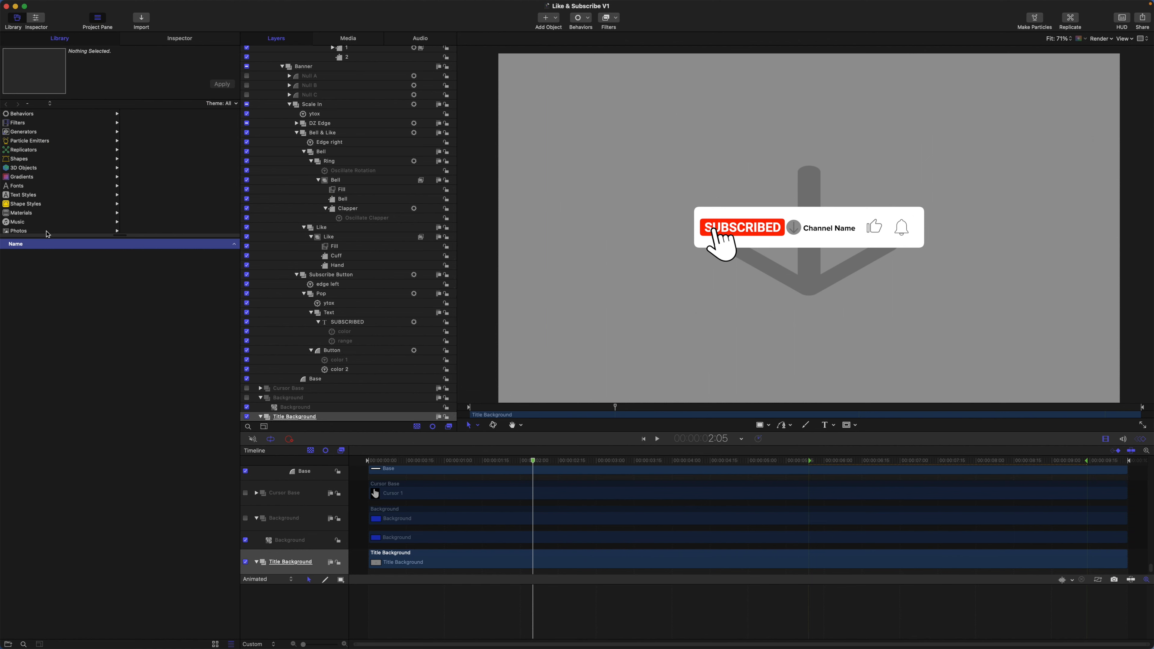
- Collapse the Controls and Like & Subscribe groups inside the Layout group
scroll(342, 253, "up", 15)
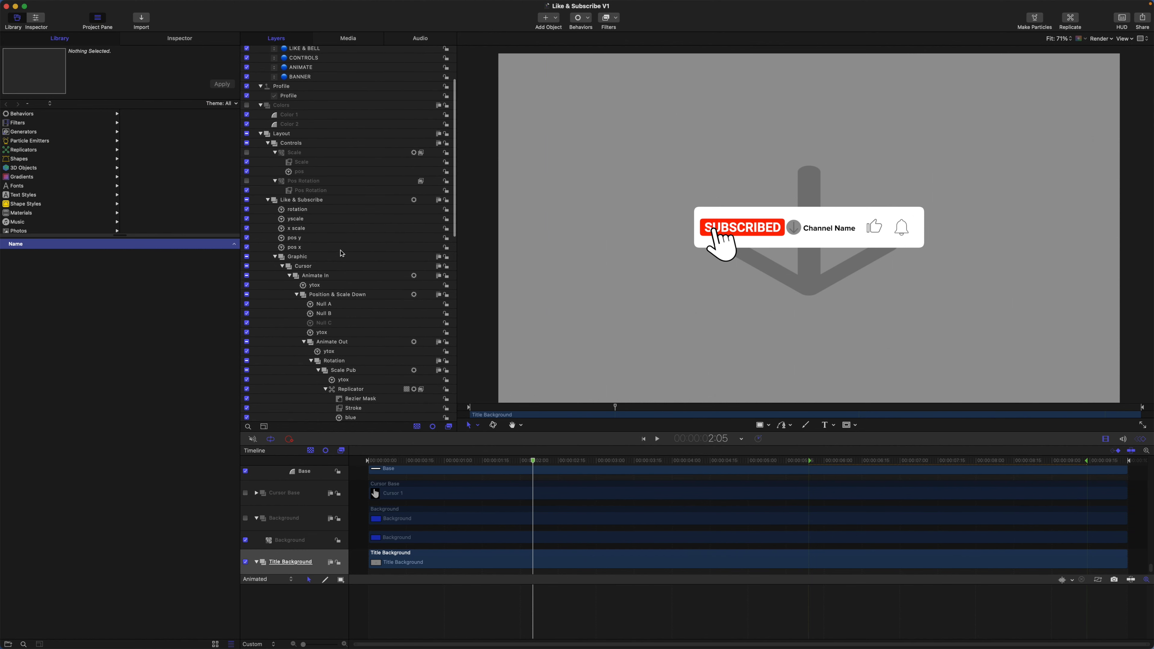
scroll(342, 252, "up", 4)
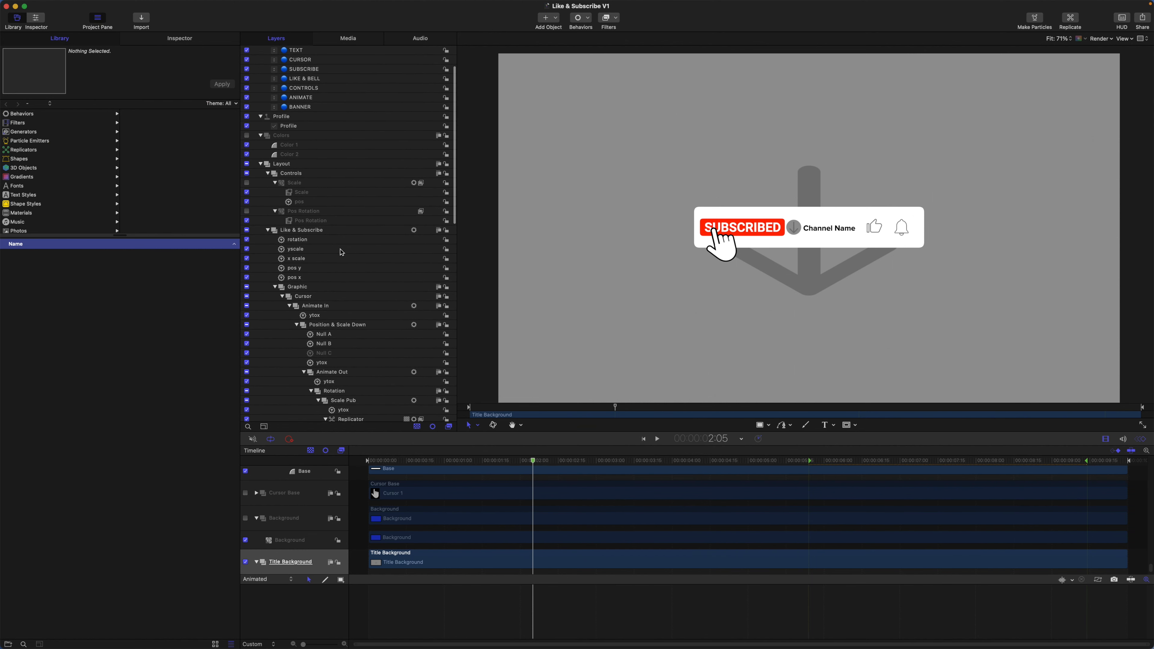
left_click(282, 209)
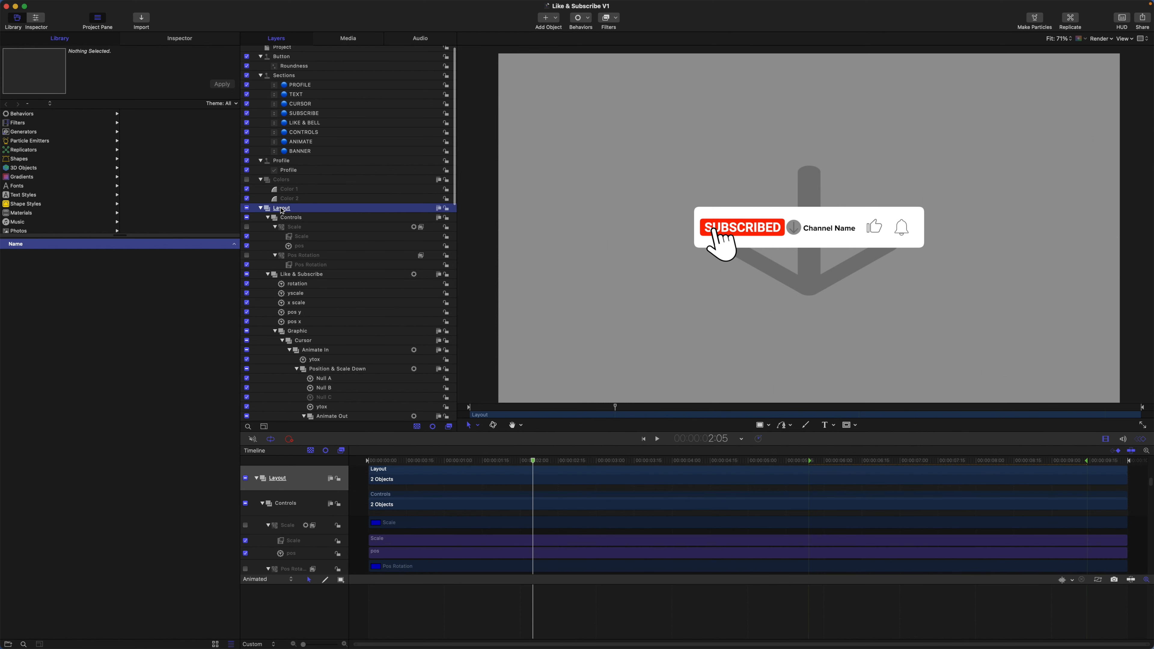
left_click(268, 218)
left_click(275, 219)
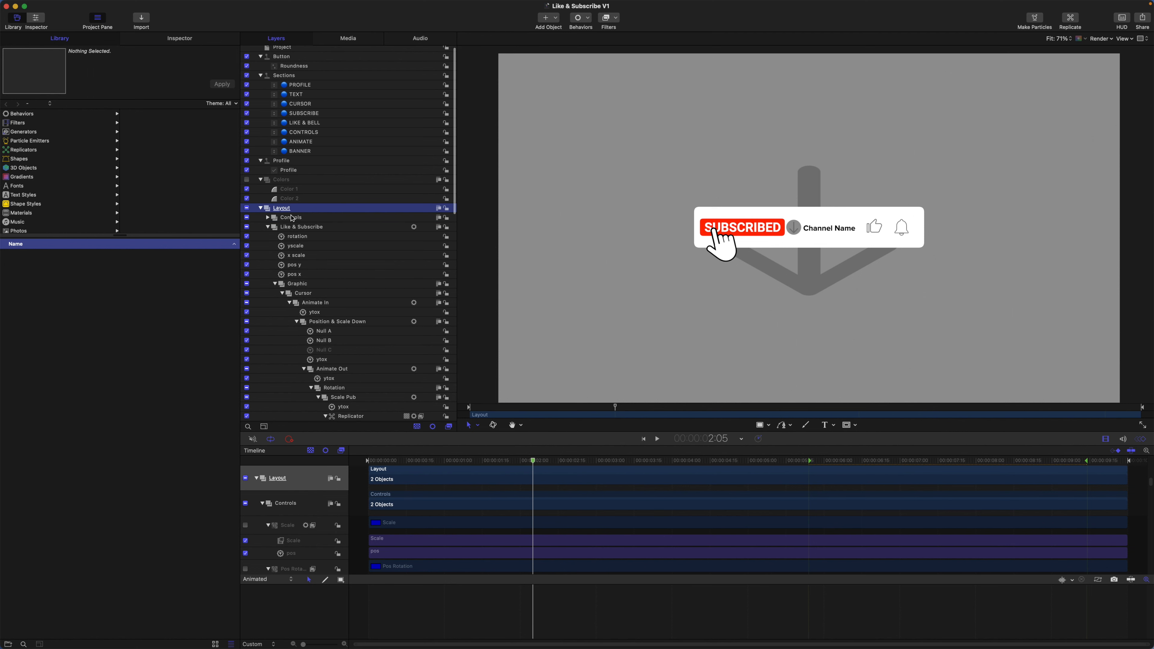
left_click(267, 227)
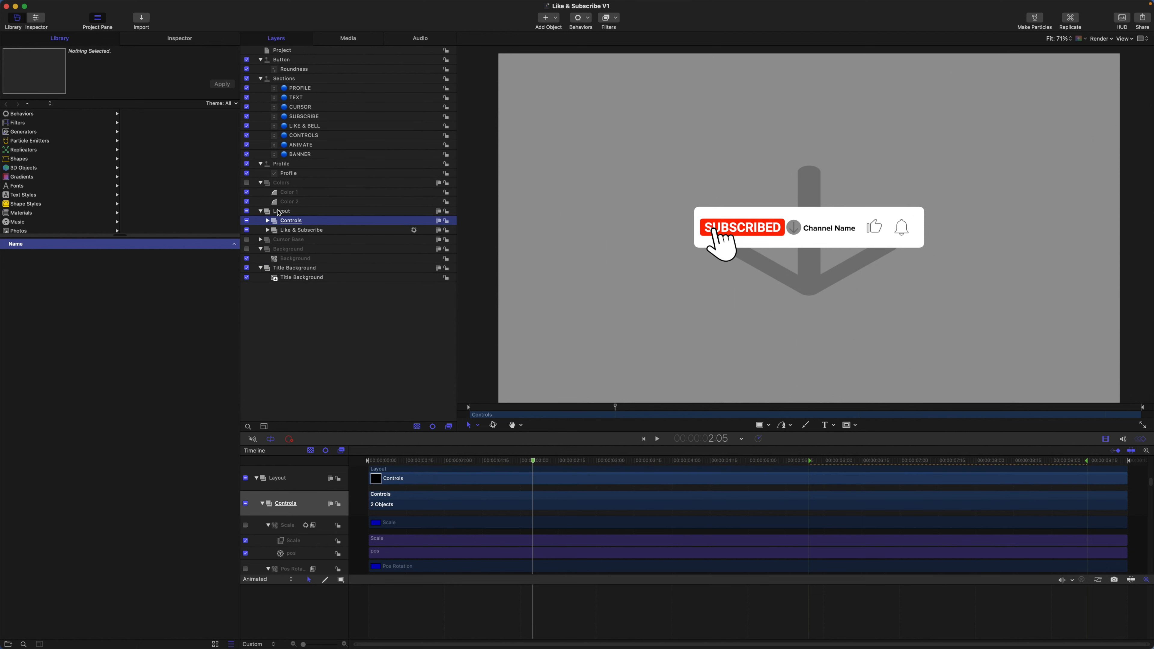
- Show the Layout group's transform properties and try adjusting its X position
left_click(279, 212)
left_click(167, 39)
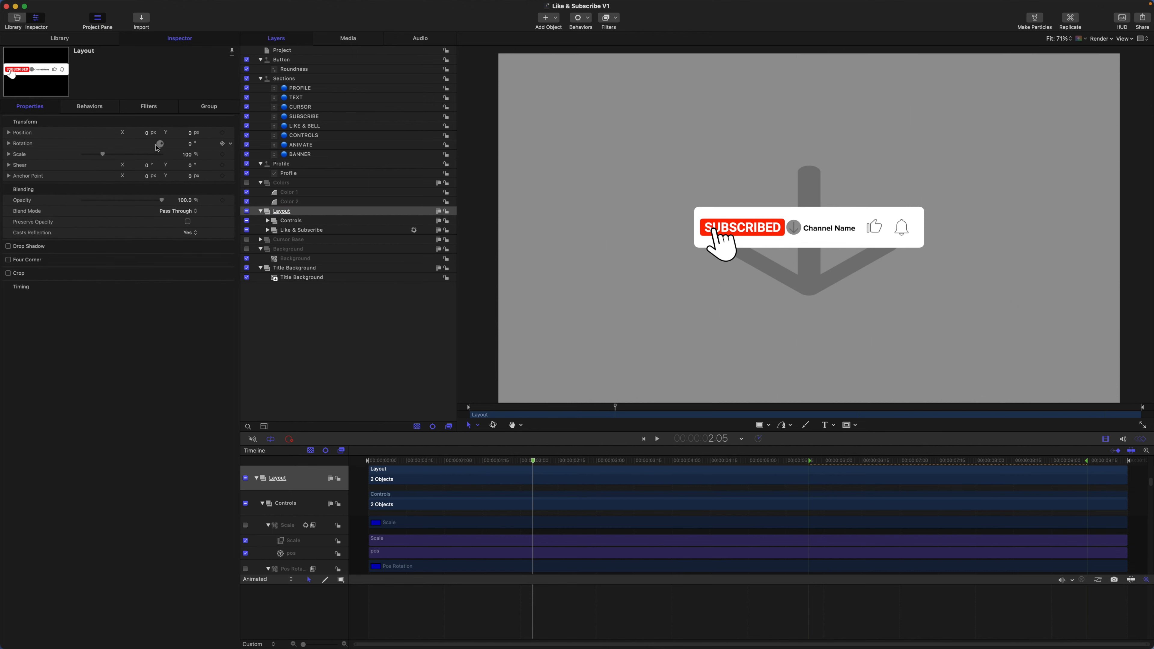
left_click_drag(146, 132, 141, 133)
left_click(230, 134)
left_click(248, 138)
- Add 1:1 and 9:16 display aspect ratio snapshots to the project and select the Project Default – 16:9 snapshot
left_click(282, 50)
left_click(209, 107)
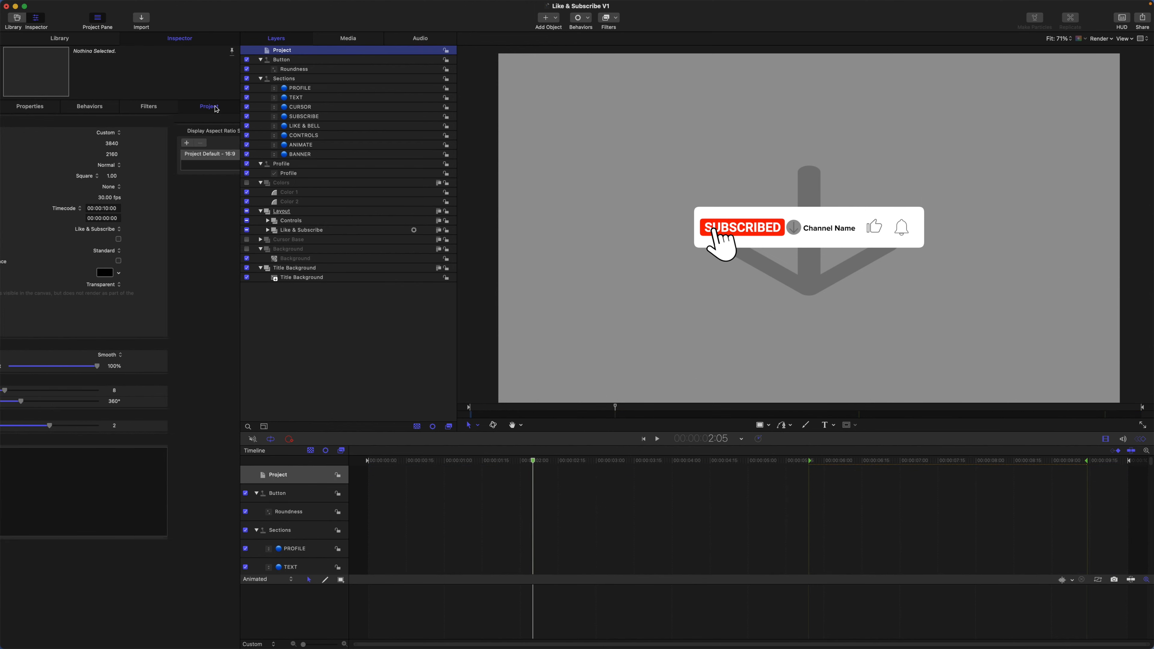
left_click(12, 142)
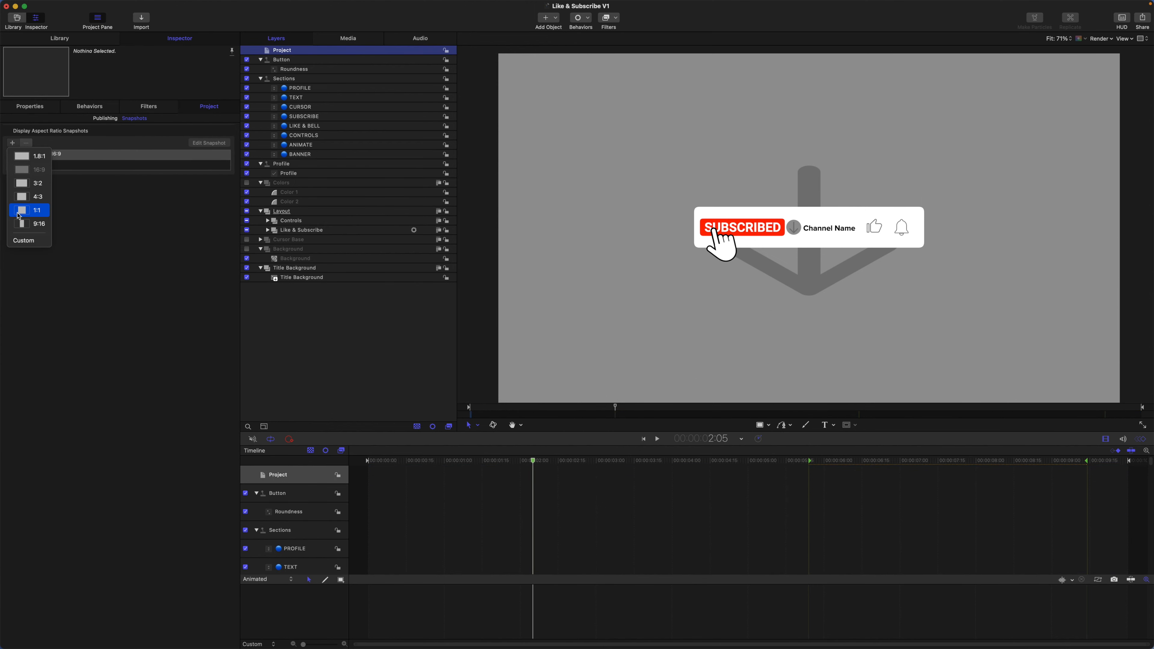
left_click(21, 211)
left_click(13, 143)
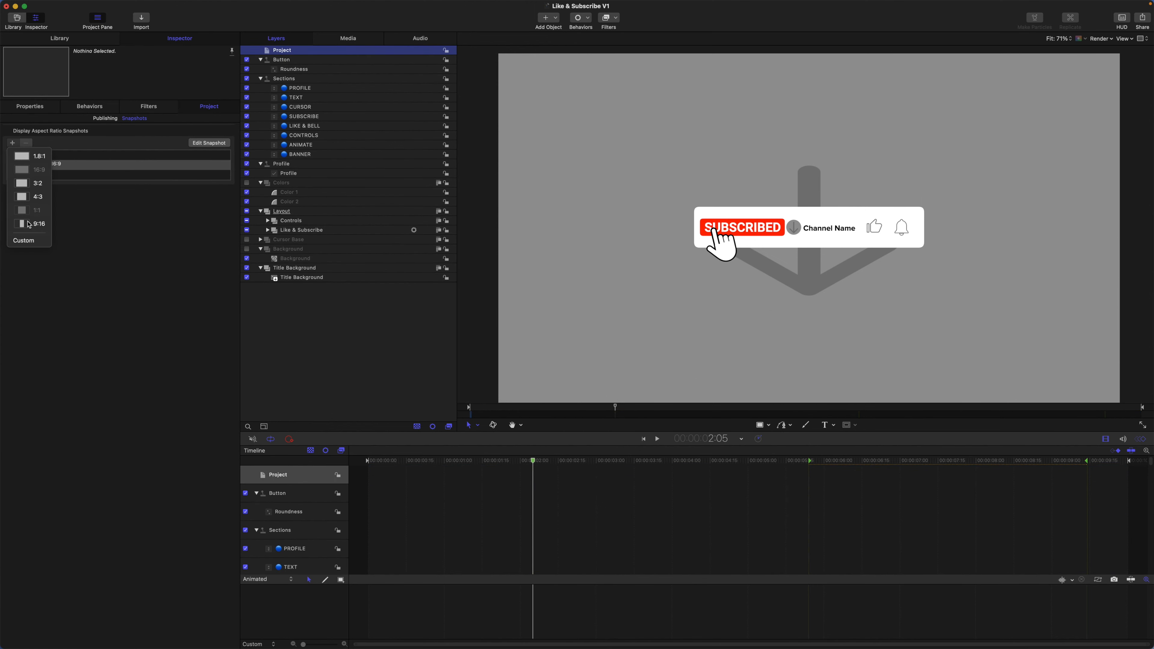
left_click(17, 215)
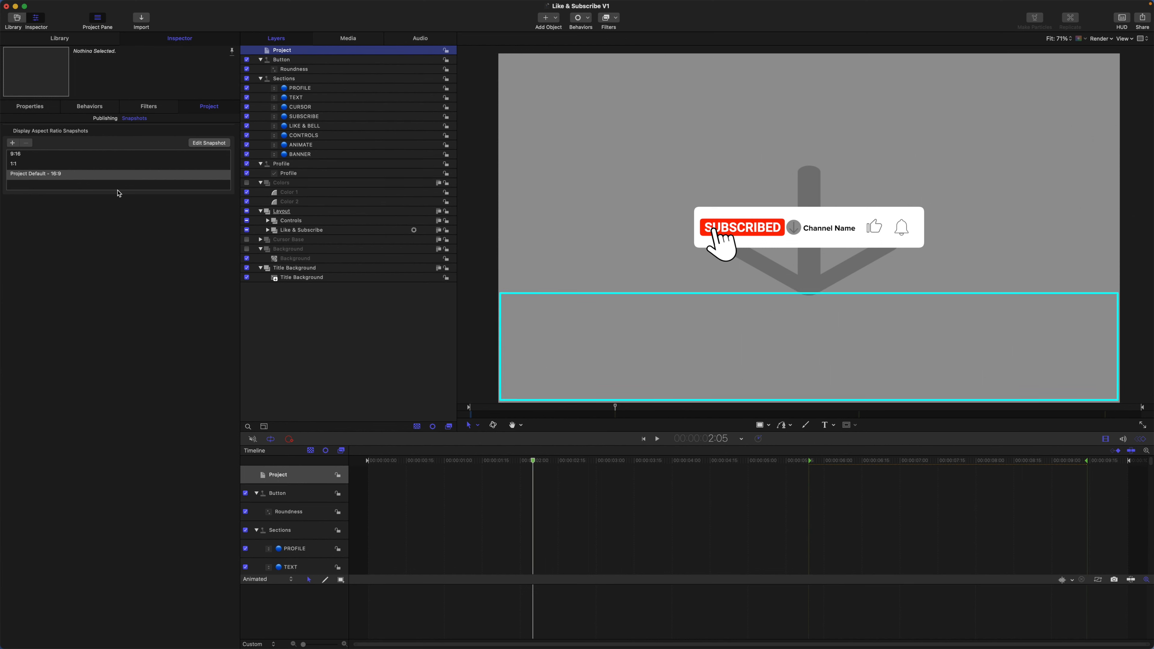
left_click(62, 175)
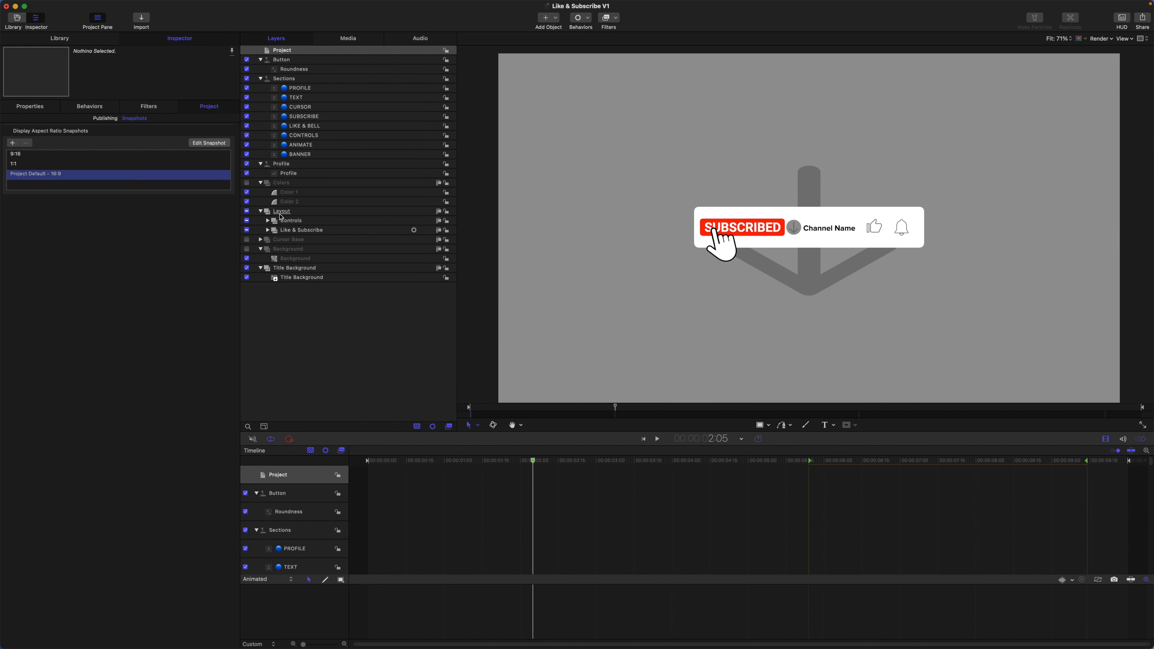
- Try moving the Pos Rotation filter's on-screen control in the Controls group, and undo the move
left_click(268, 221)
left_click(304, 267)
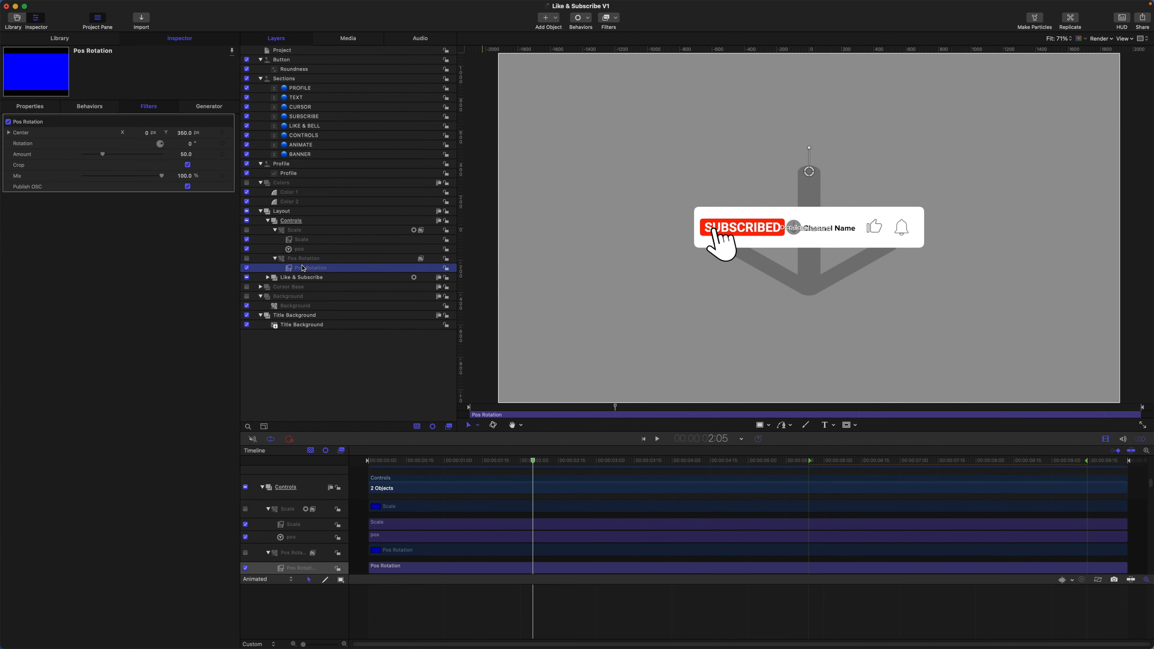
mouse_move(812, 173)
left_mouse_down()
mouse_move(669, 172)
mouse_move(907, 91)
mouse_move(884, 155)
mouse_move(799, 158)
left_mouse_up()
key("super+z")
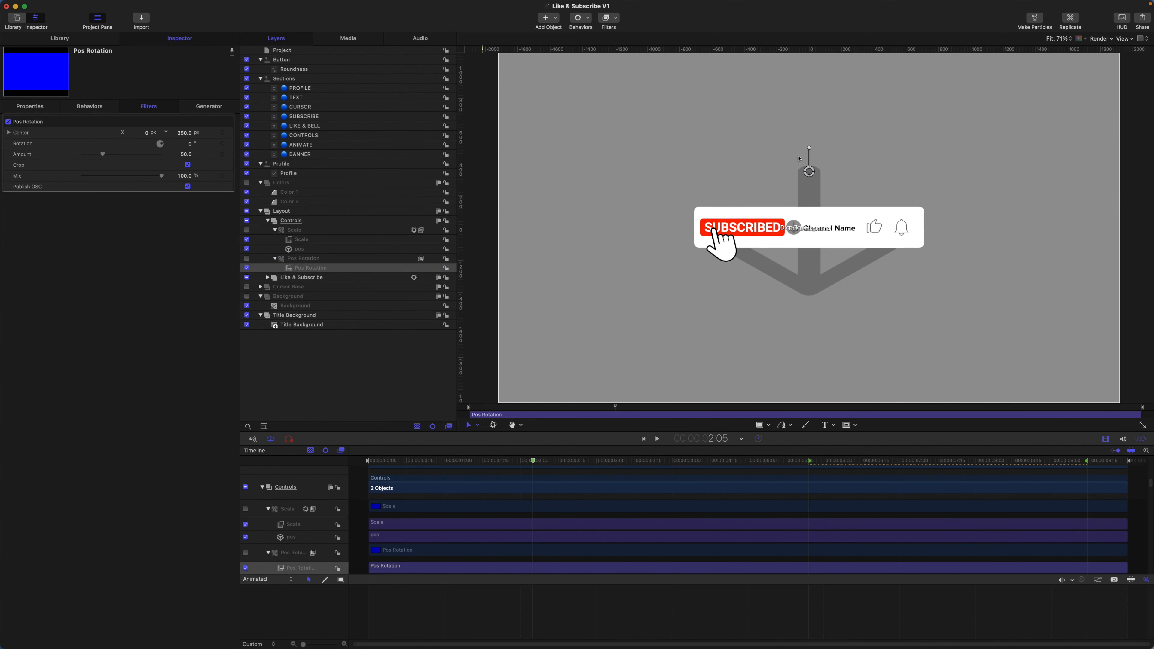
- Try shrinking the banner with the Scale filter's on-screen ring to an amount of about 201, and undo it
left_click(302, 240)
left_click_drag(848, 143, 837, 155)
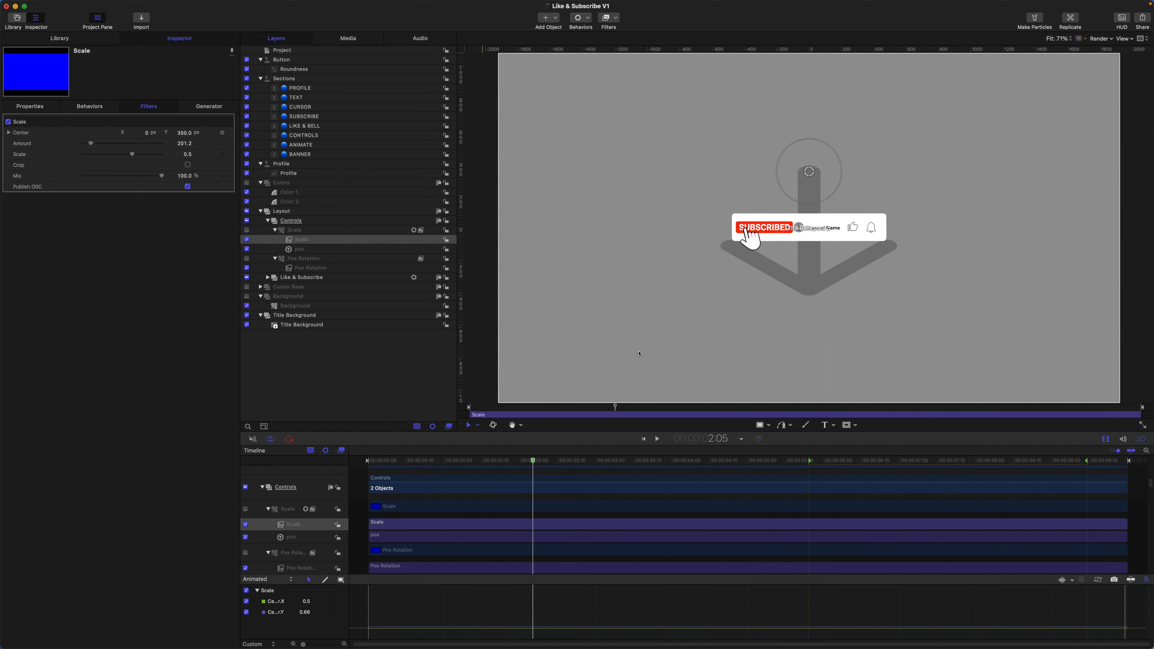
key("super+z")
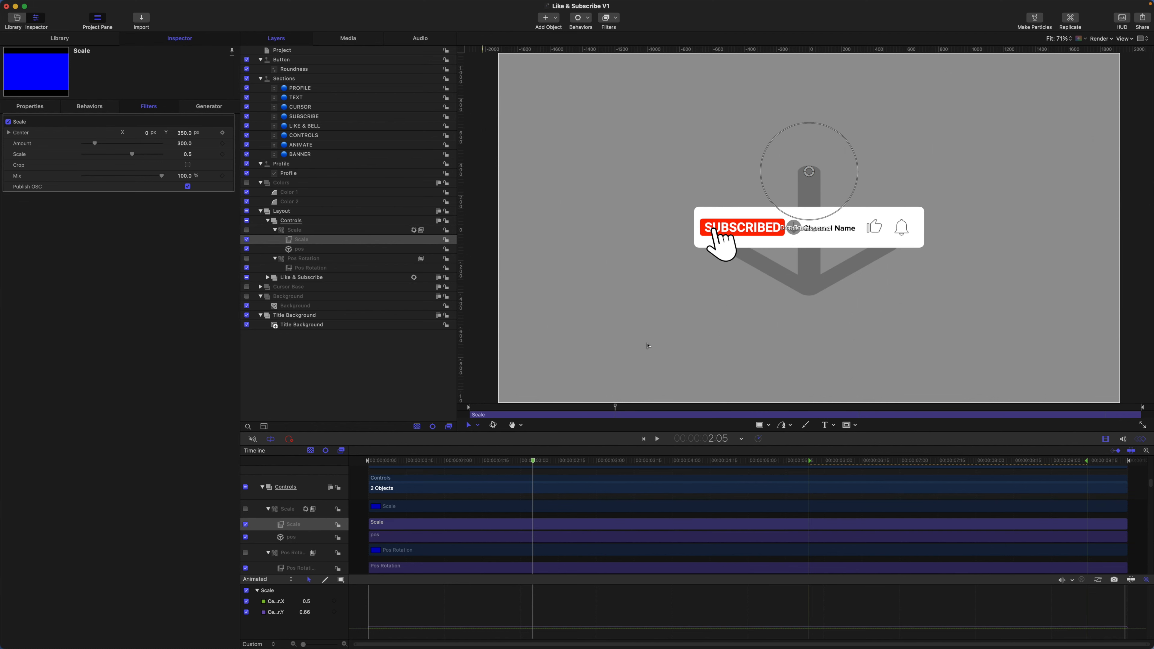
scroll(648, 346, "right", 5)
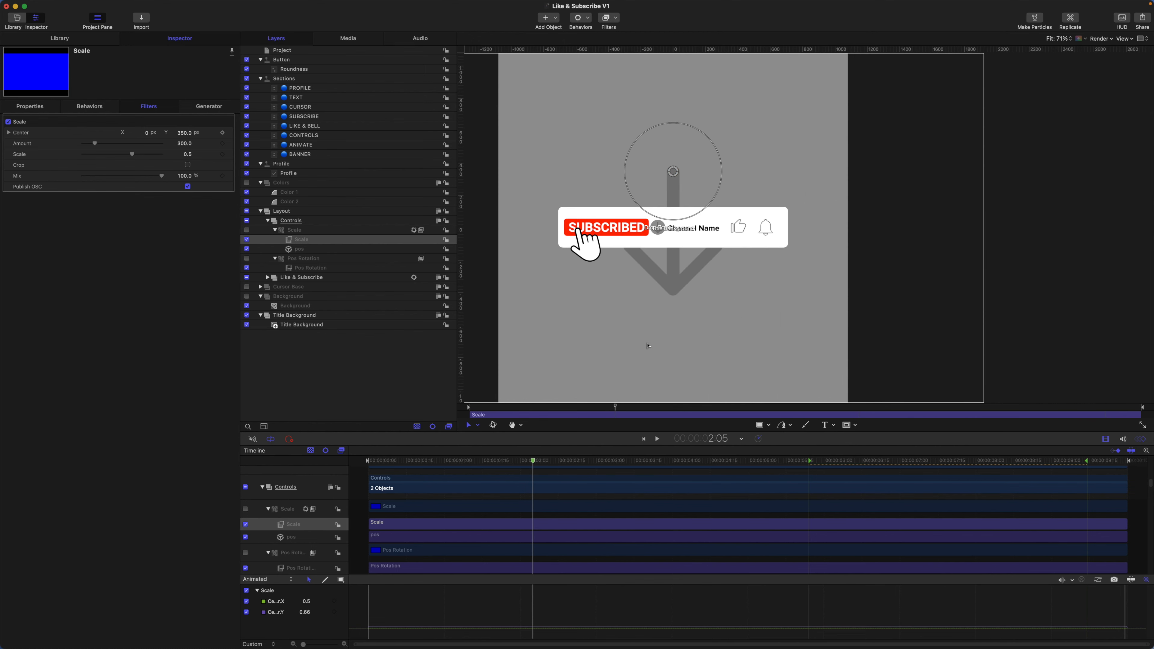
scroll(648, 345, "left", 5)
- Collapse the Layout group and switch the project to the 9:16 snapshot
left_click(264, 212)
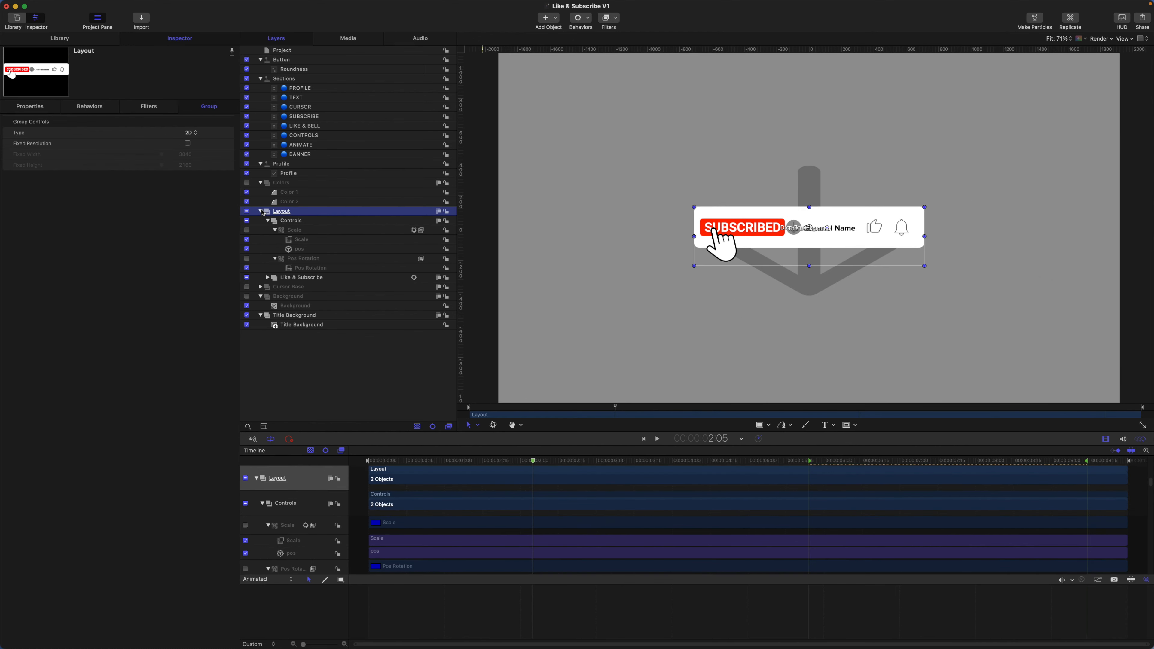
left_click(263, 211)
left_click(286, 52)
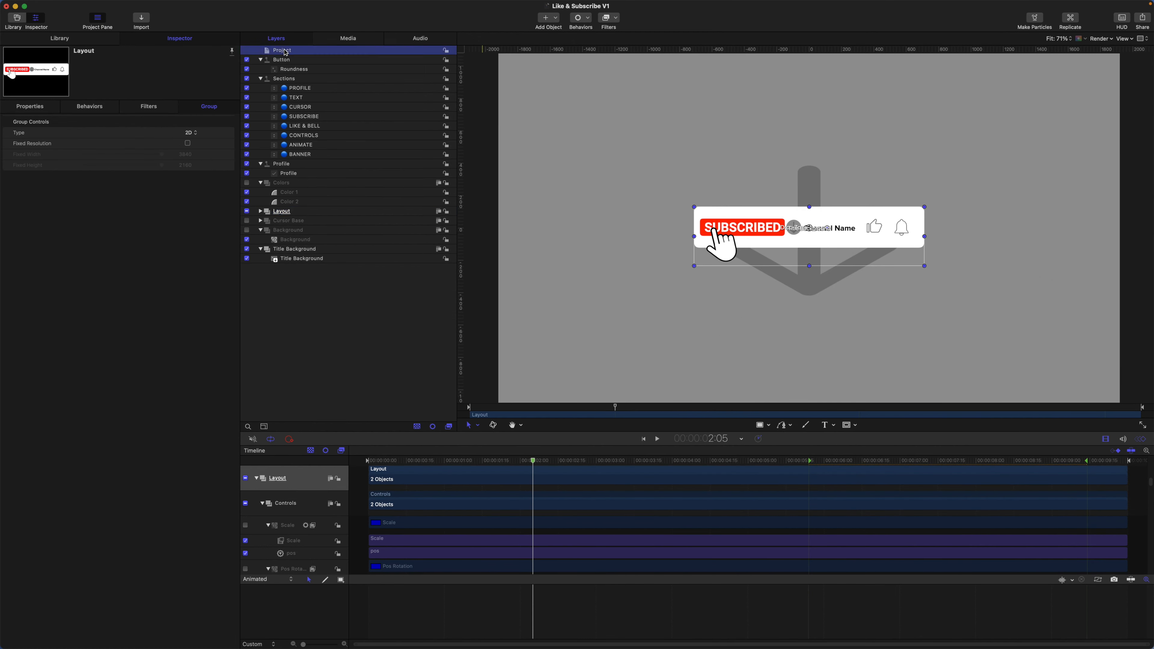
left_click(27, 153)
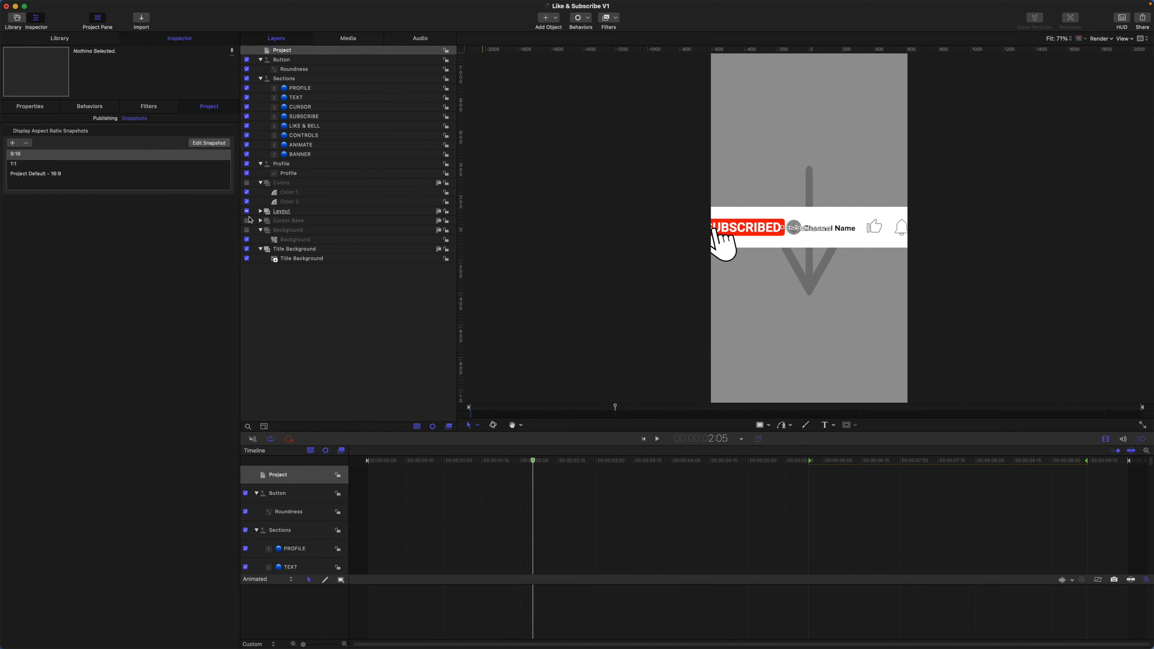
- Create a new group inside Layout, place the Like & Subscribe group in it, and name the new group Snap
left_click(260, 211)
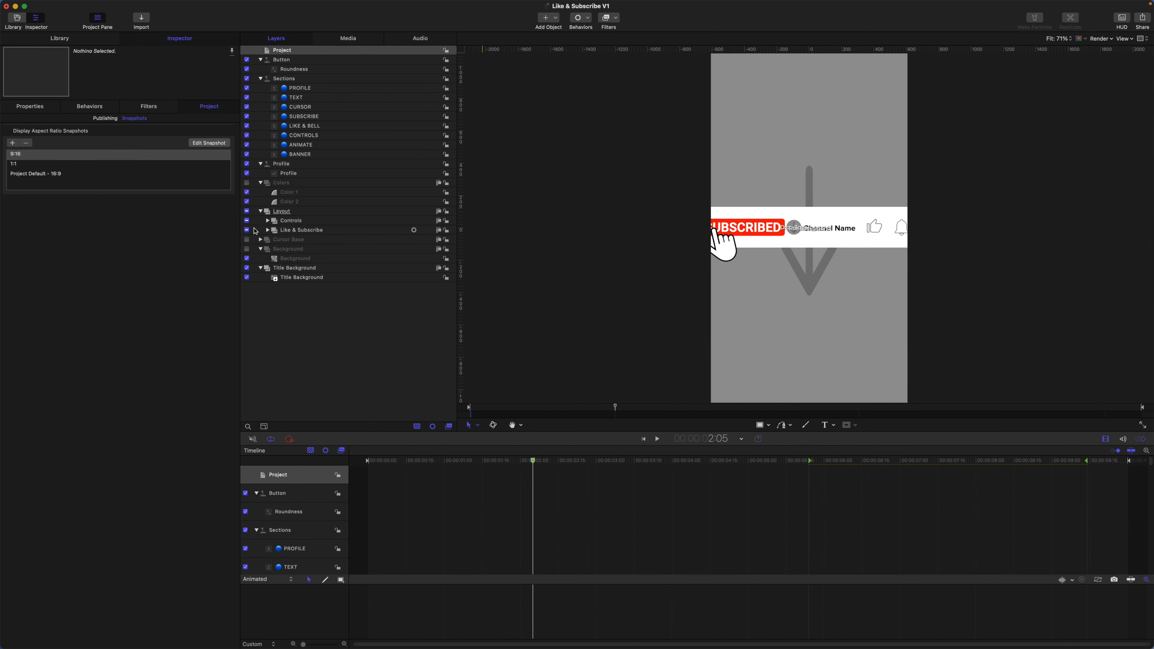
left_click(293, 223)
left_click(293, 231)
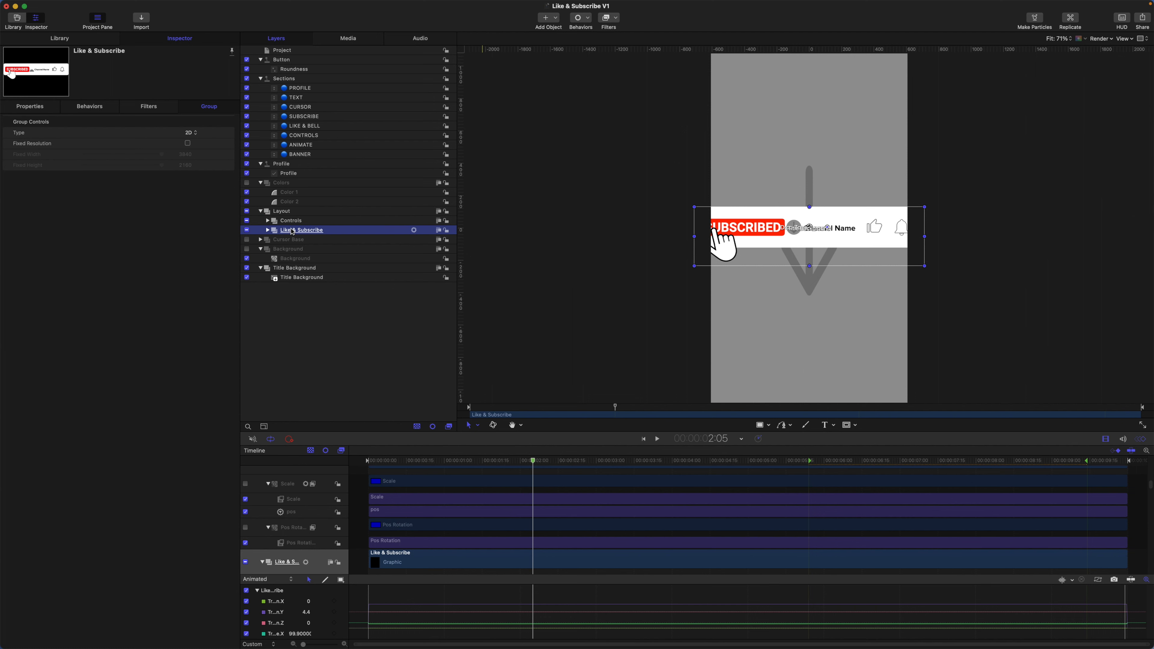
key("shift+super+n")
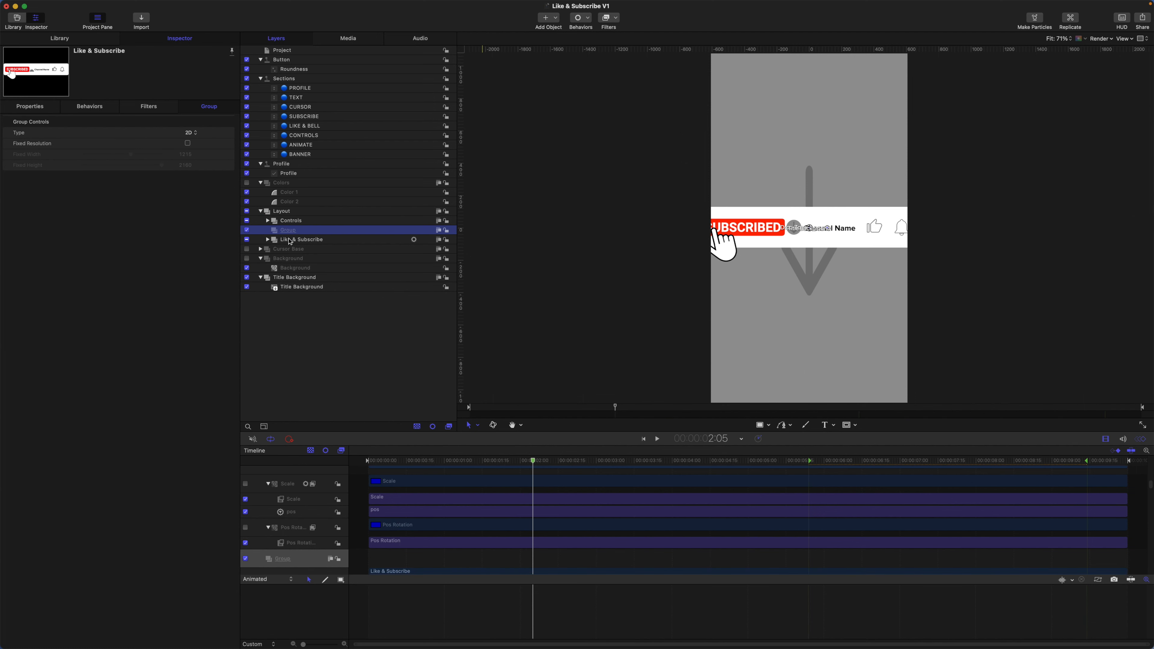
left_click_drag(289, 240, 290, 231)
double_click(286, 230)
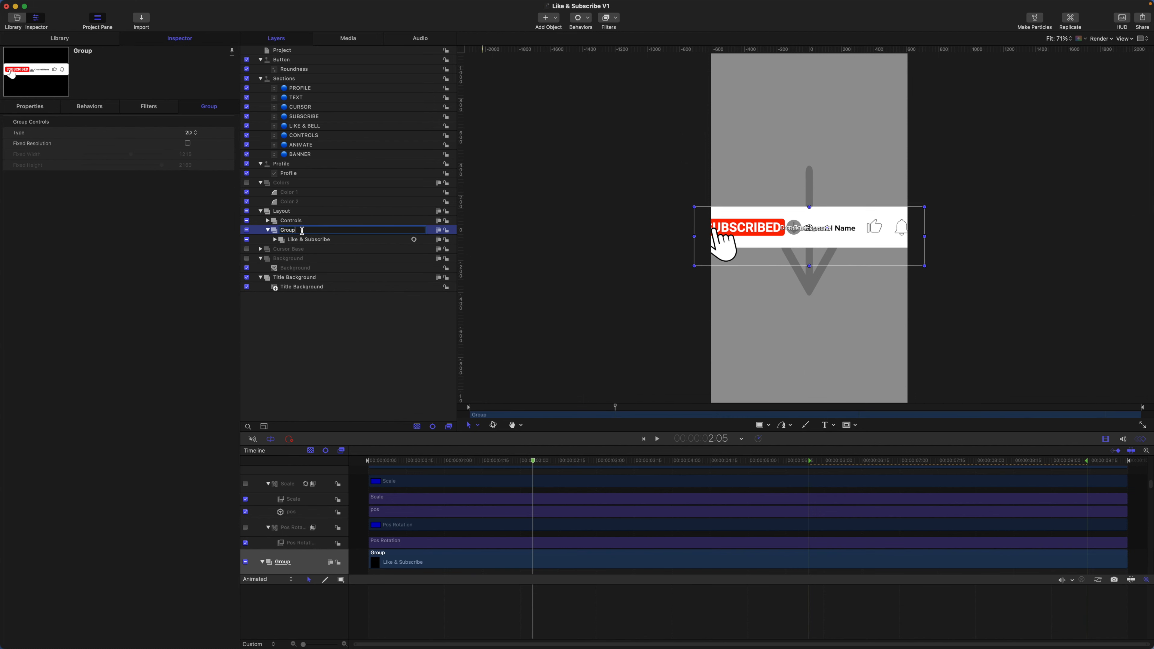
type("Snap")
key("Return")
- Start editing the 9:16 snapshot and set the Snap group's scale to 65%
left_click(290, 51)
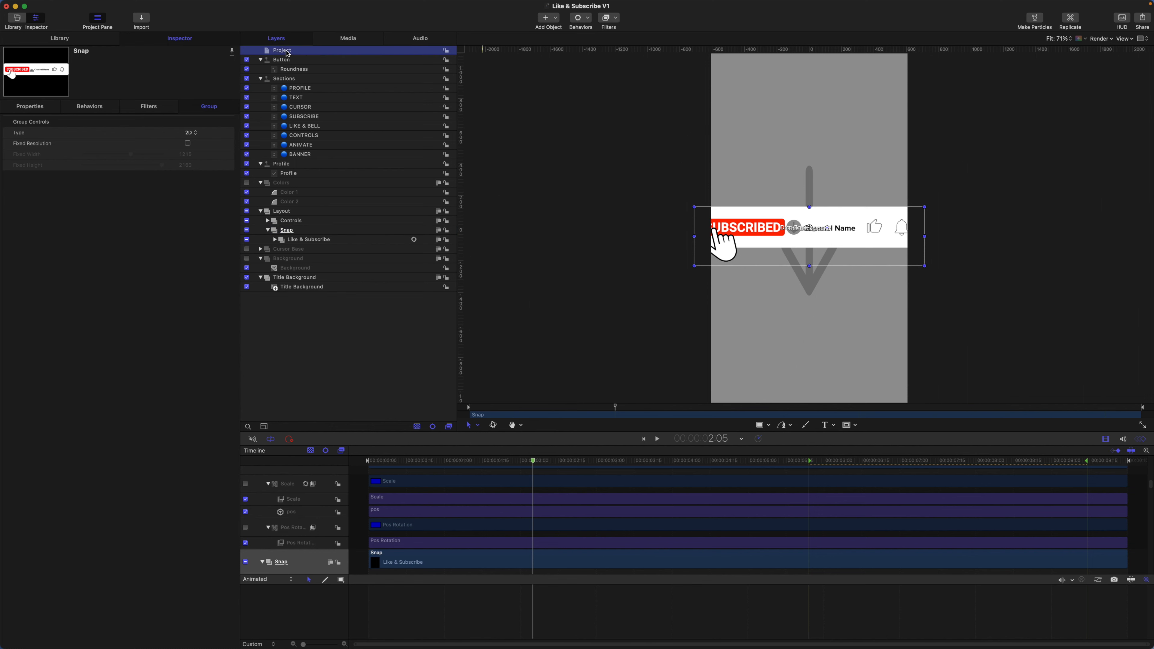
left_click(206, 143)
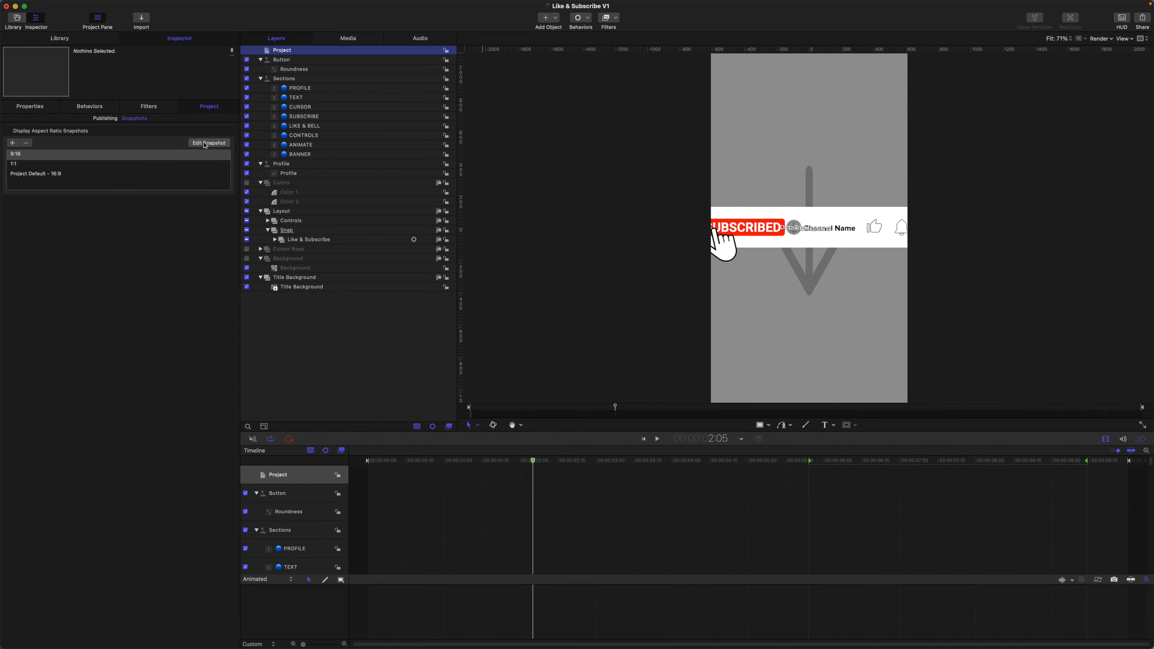
left_click_drag(400, 328, 402, 325)
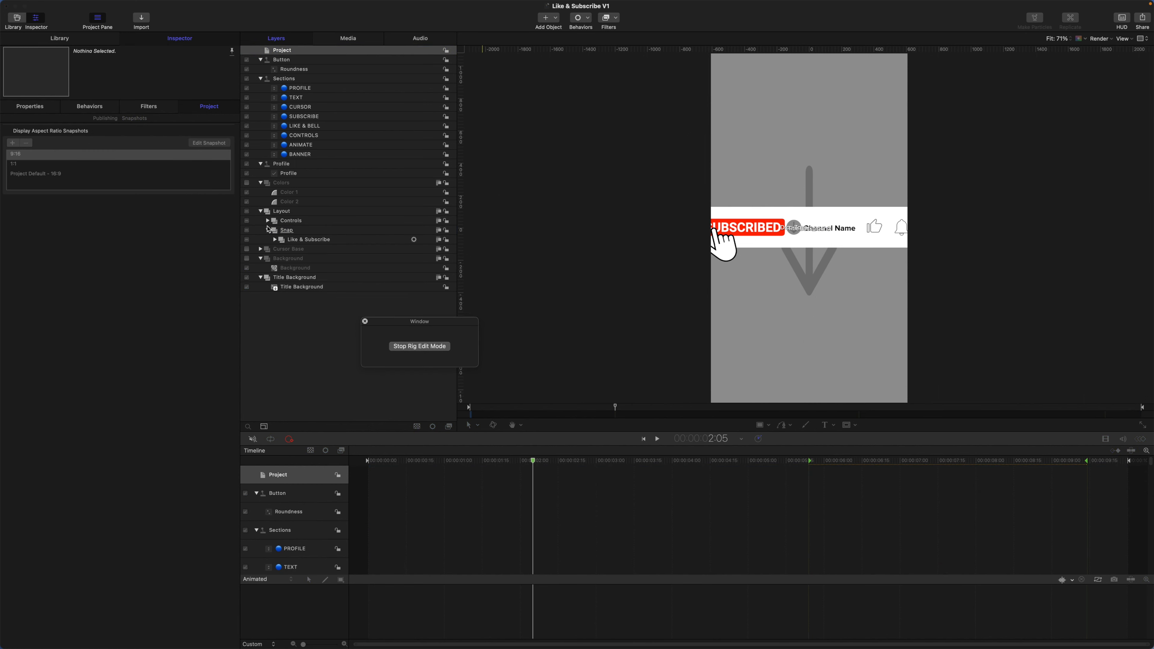
left_click(286, 231)
left_click(26, 107)
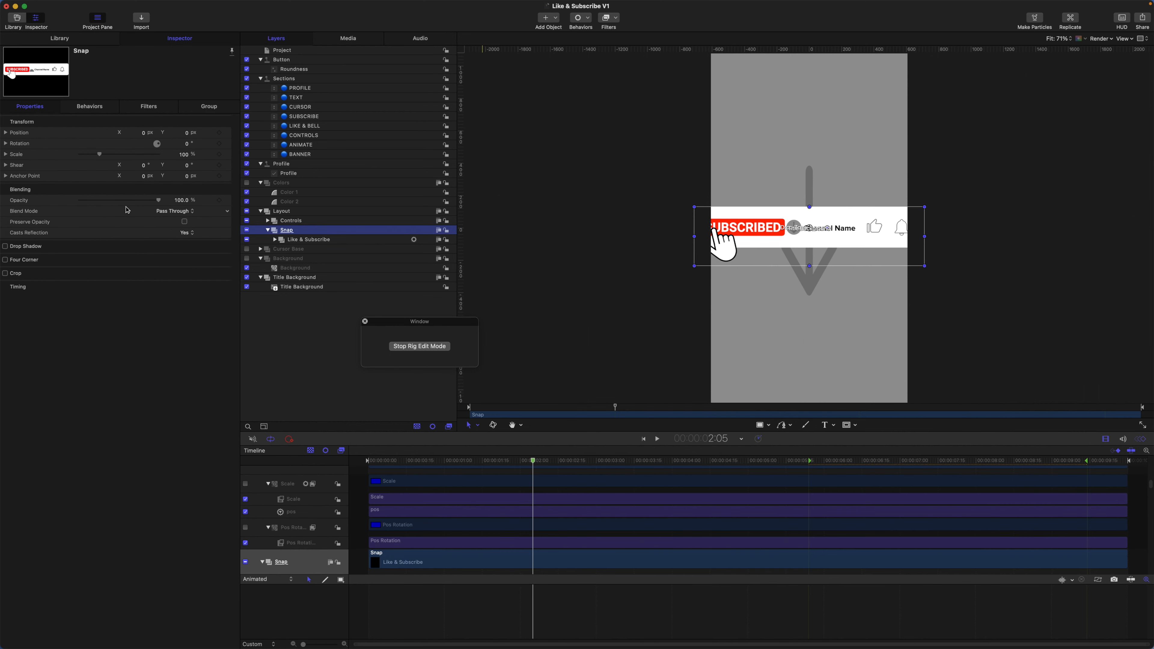
left_click(187, 155)
type("65")
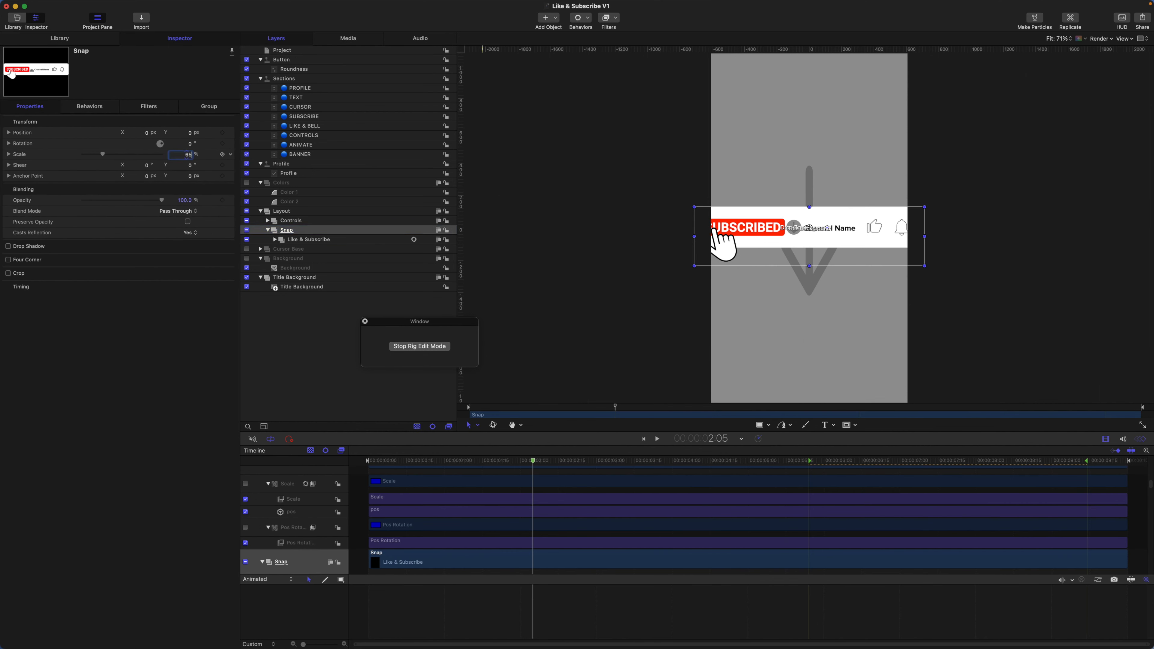
key("Return")
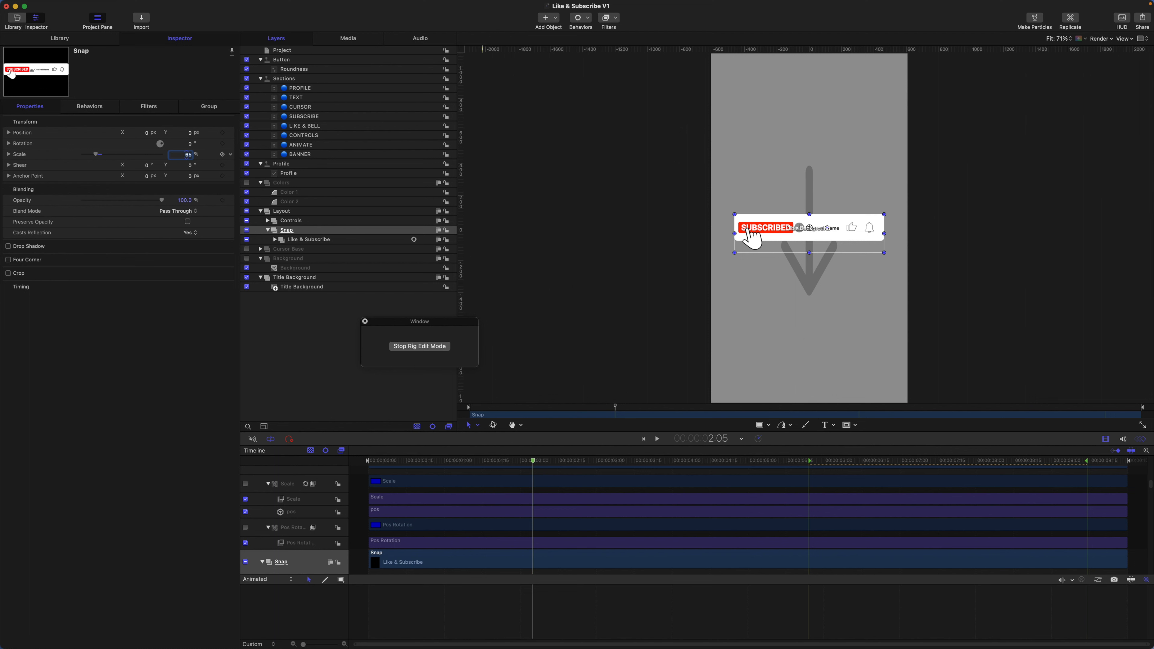
- Set the Snap group's scale to 45%, and raise it slightly to suit the 9:16 frame
left_click(188, 154)
type("45")
key("Return")
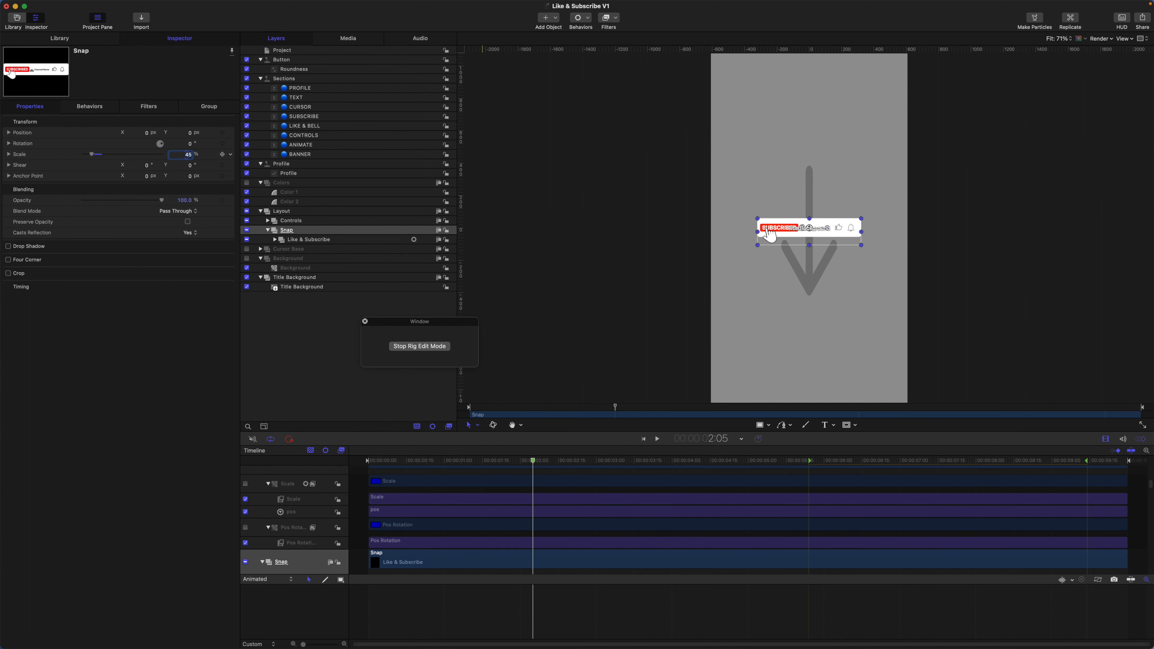
mouse_move(187, 154)
left_mouse_down()
mouse_move(190, 133)
mouse_move(146, 134)
mouse_move(187, 136)
left_mouse_up()
- Position the Layout group near the lower edge of the 9:16 frame with Y at -870 px, and stop rig edit mode
left_click(283, 211)
left_click(187, 135)
type("-8")
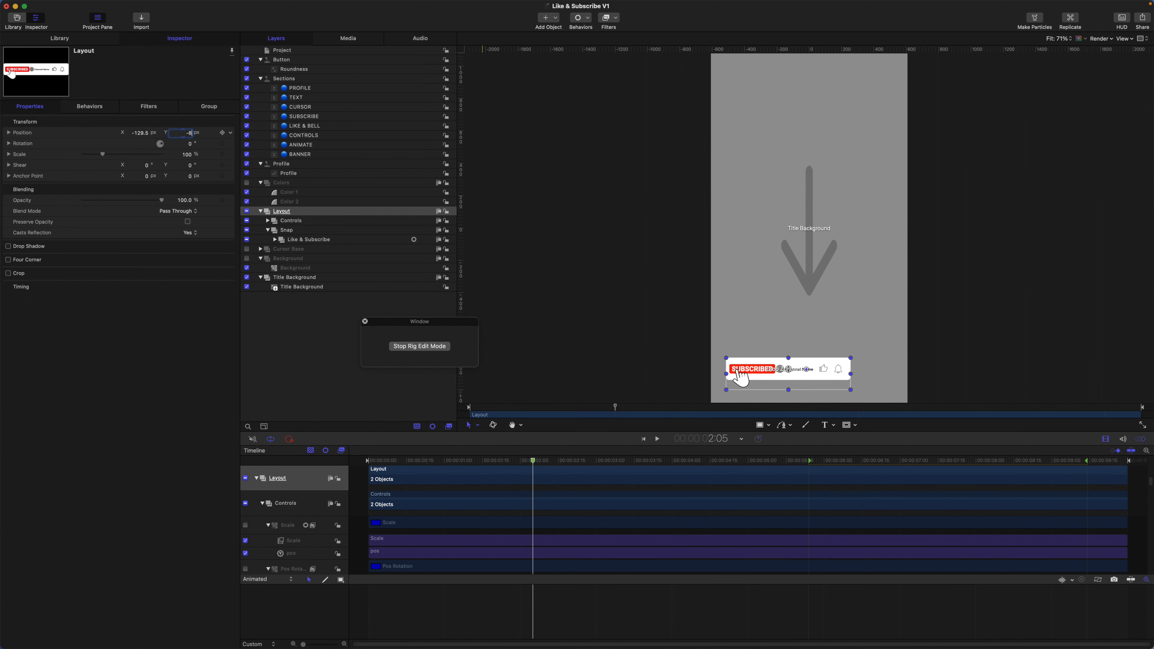
type("70")
key("Return")
left_click(400, 347)
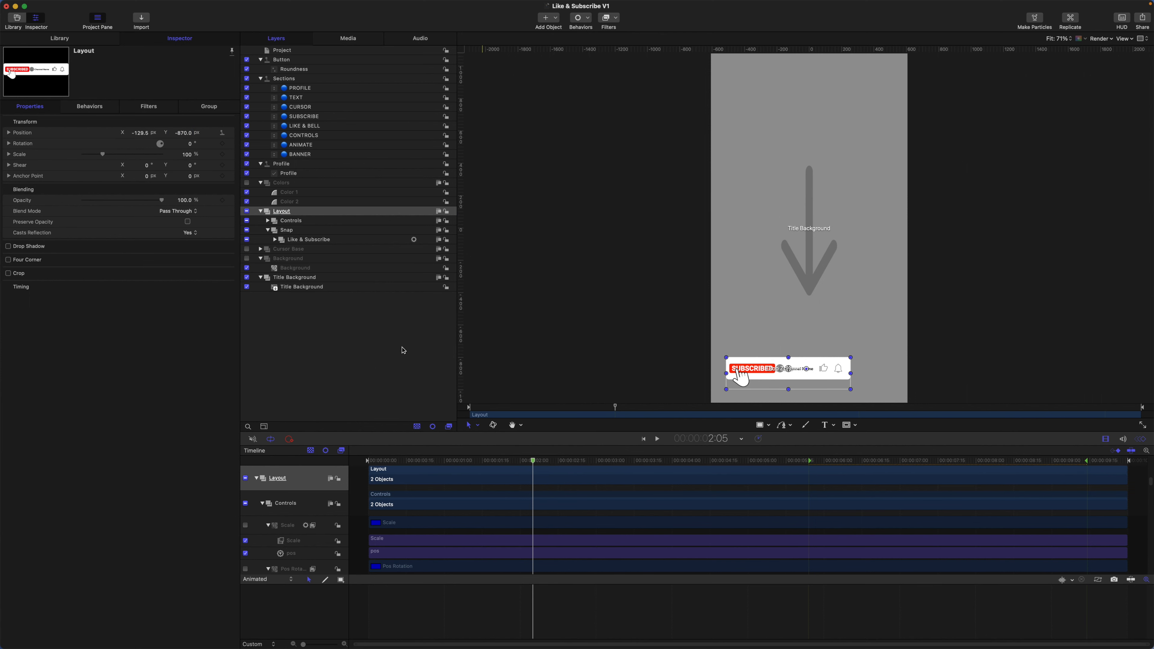
- In the 1:1 snapshot, set the Snap group's scale to 75% and move the Layout group near the frame's lower-left corner
left_click(286, 51)
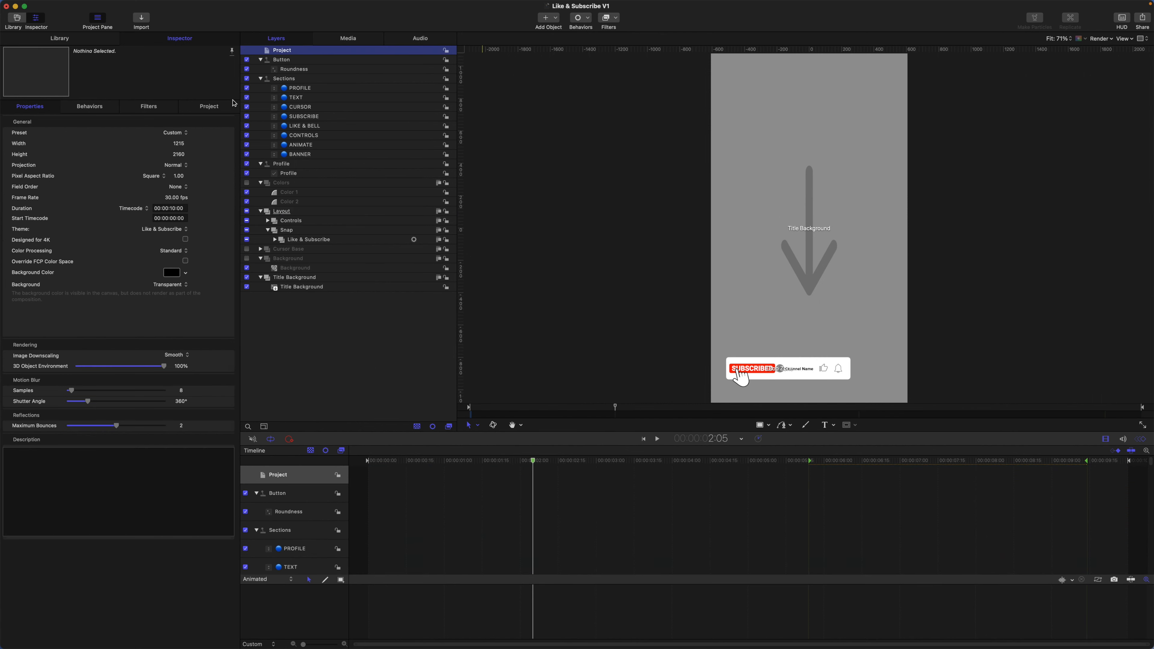
left_click(221, 105)
left_click(26, 168)
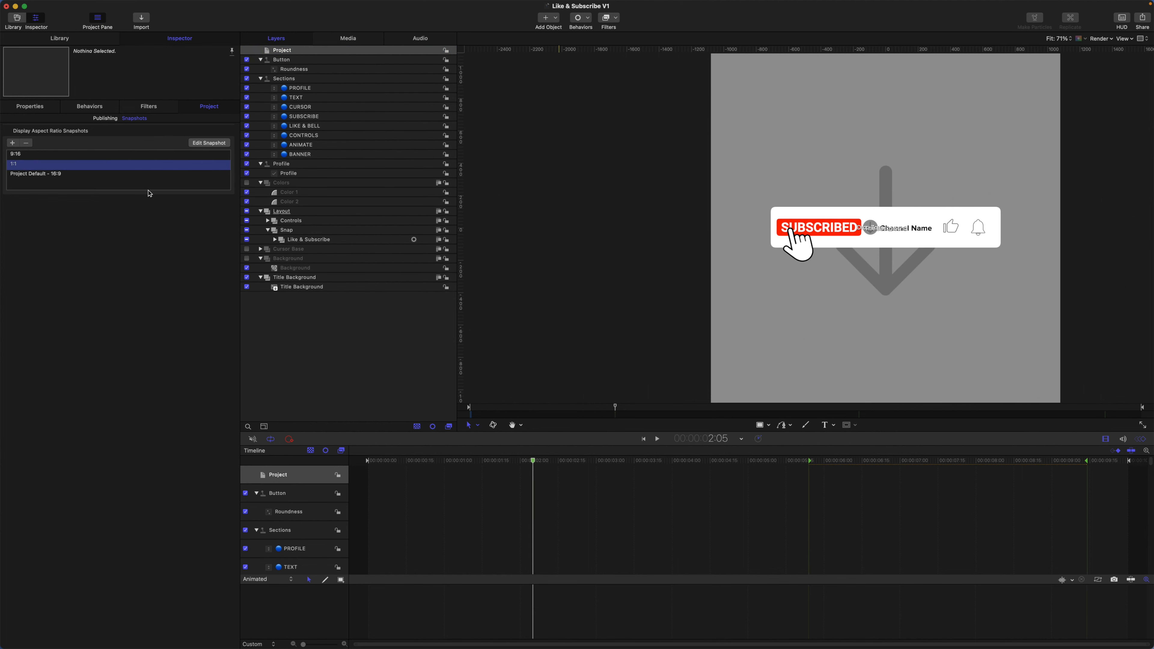
left_click(283, 231)
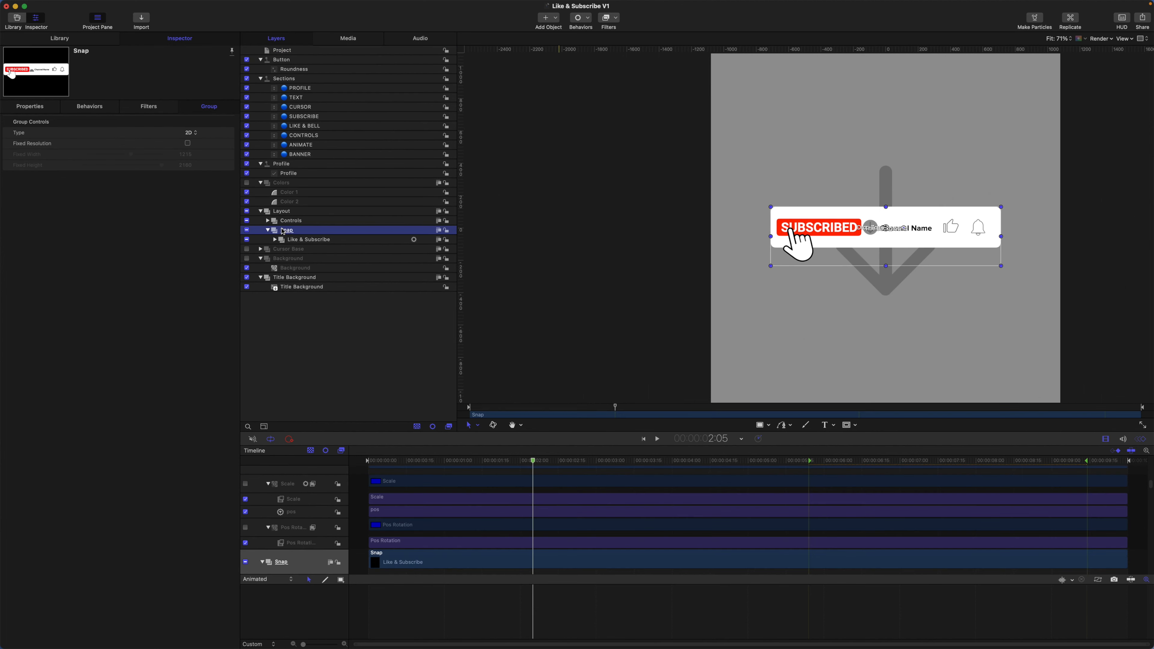
left_click(36, 107)
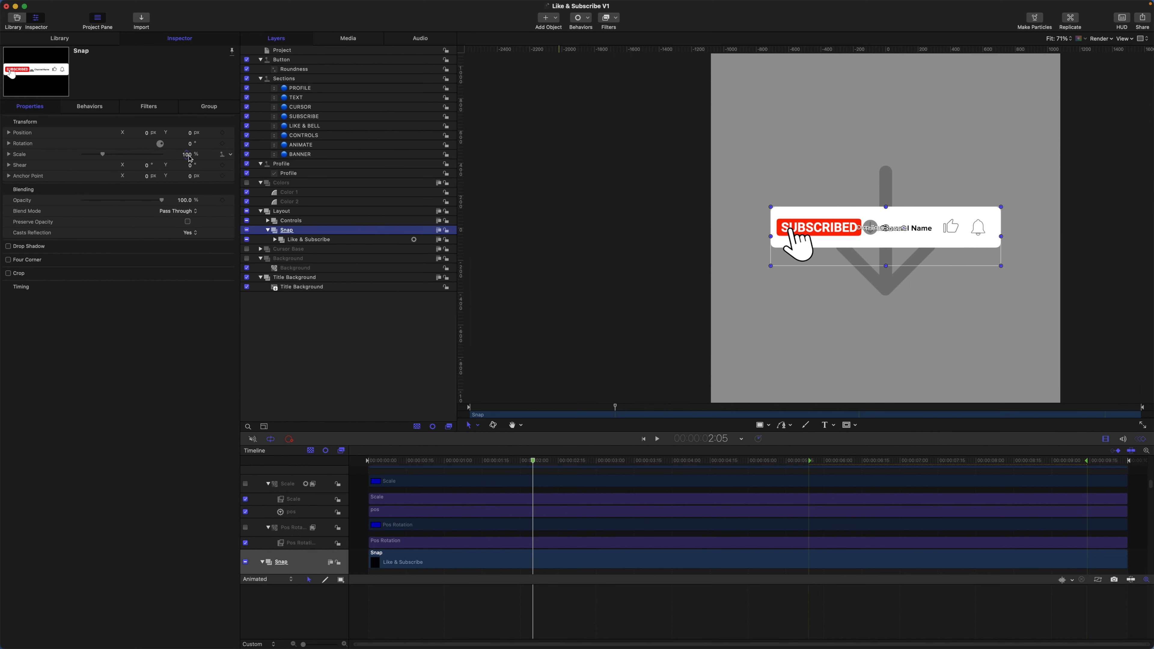
left_click_drag(190, 159, 174, 159)
double_click(188, 156)
type("75")
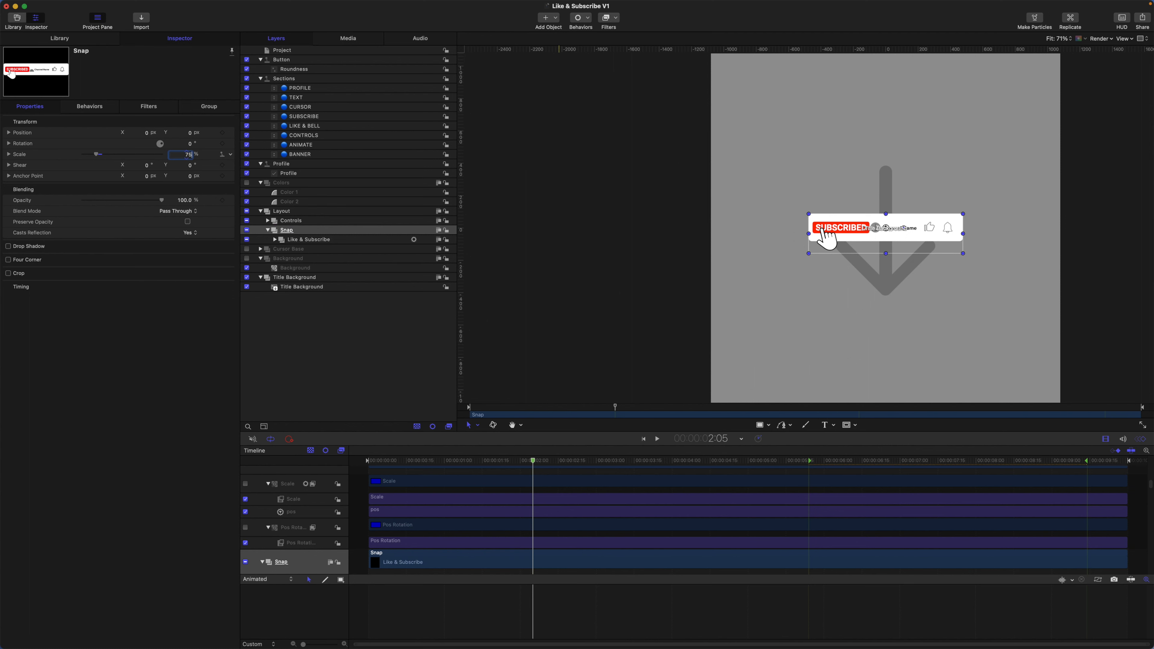
key("Return")
left_click(282, 211)
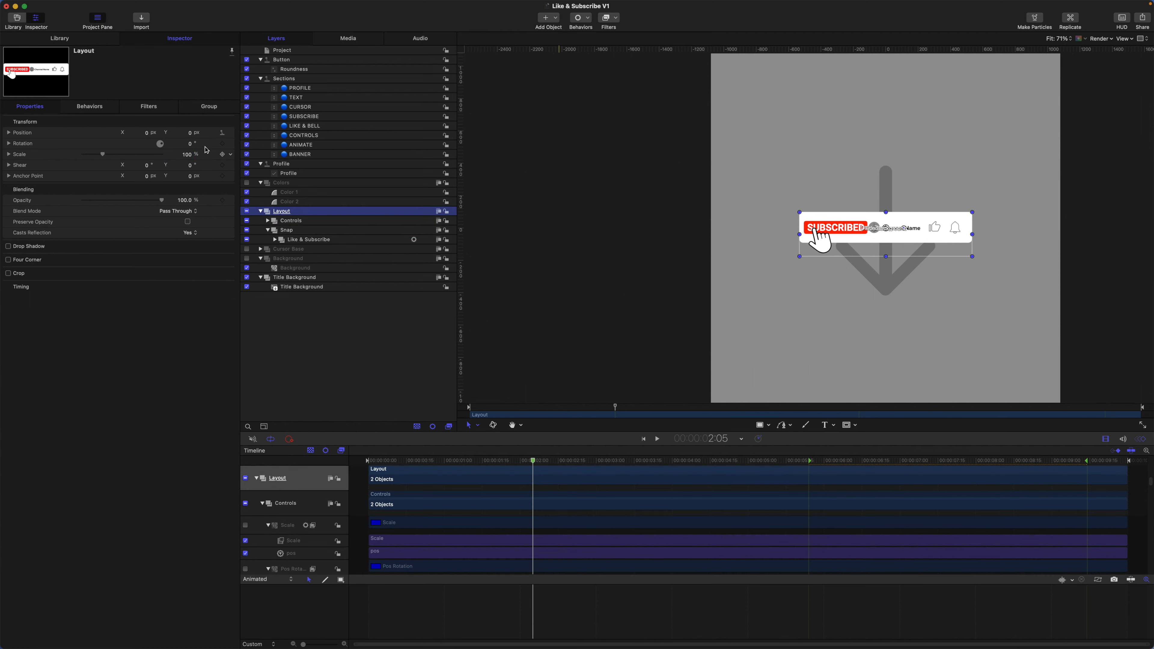
left_click_drag(191, 135, 143, 133)
- In the Project Default - 16:9 snapshot, position the Layout group near the frame's lower-left corner, at X about -1060 px and Y about -777 px
left_click(282, 49)
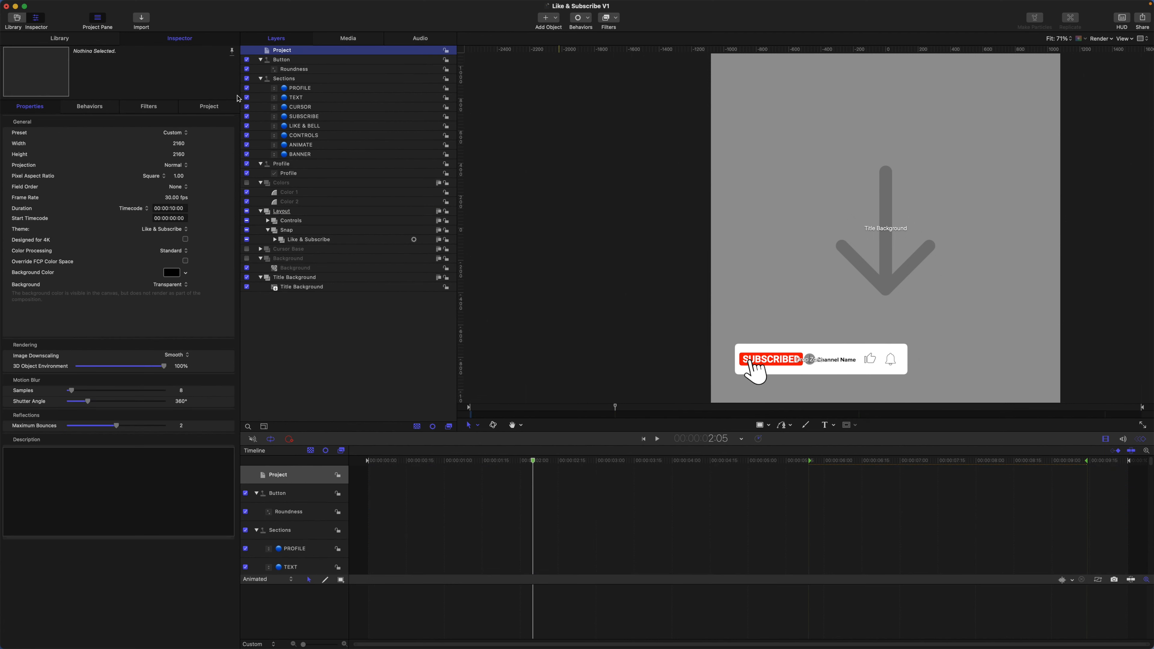
left_click(209, 106)
left_click(135, 118)
left_click(54, 175)
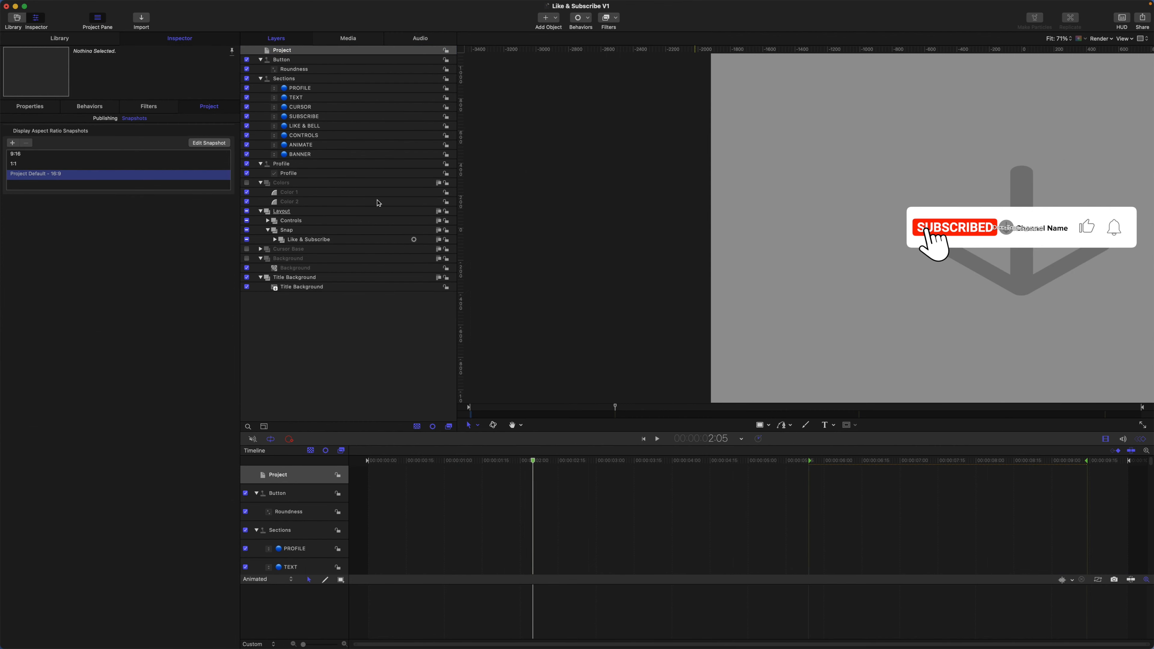
left_click(638, 175)
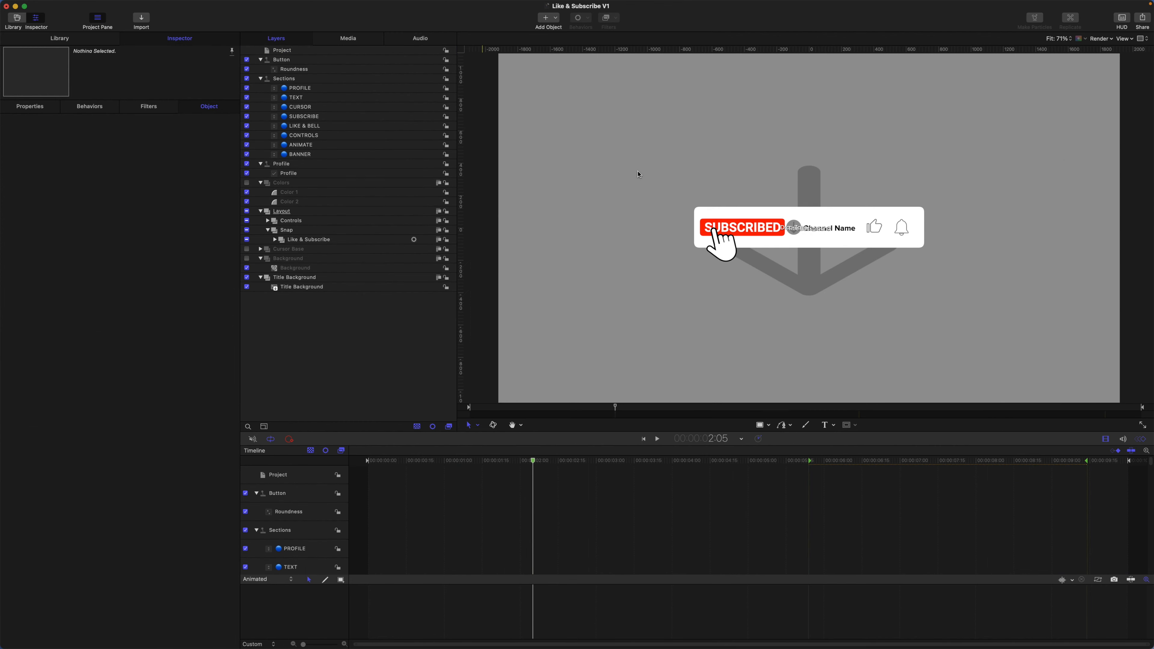
left_click(287, 230)
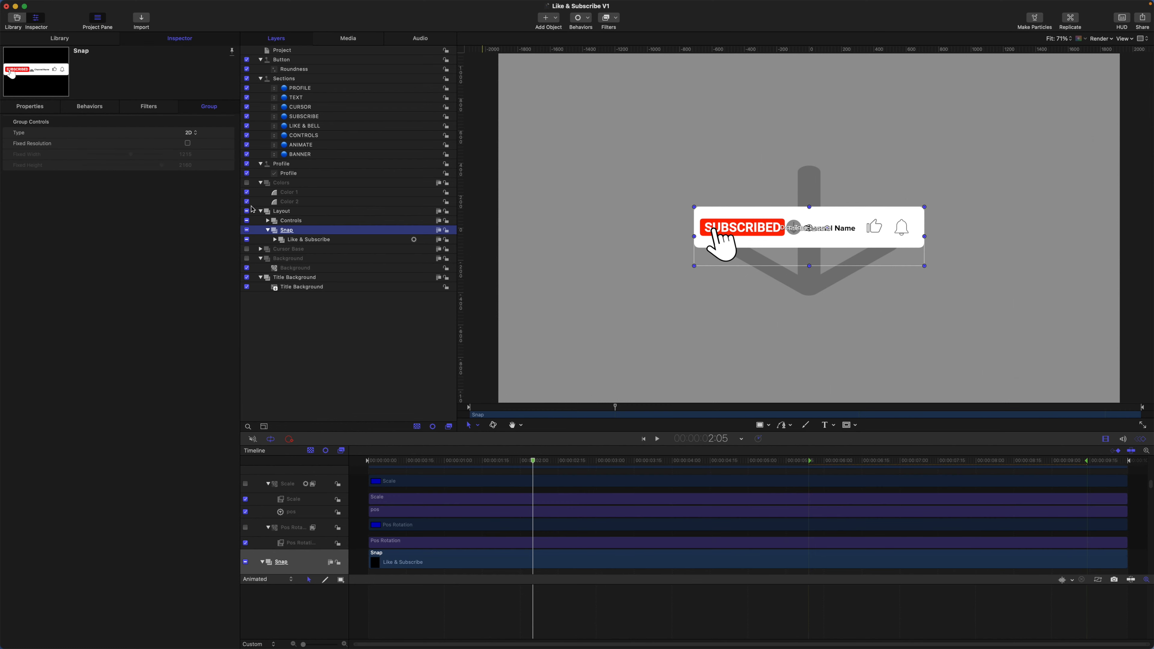
left_click(283, 211)
left_click_drag(189, 133, 190, 448)
left_click_drag(146, 133, 147, 612)
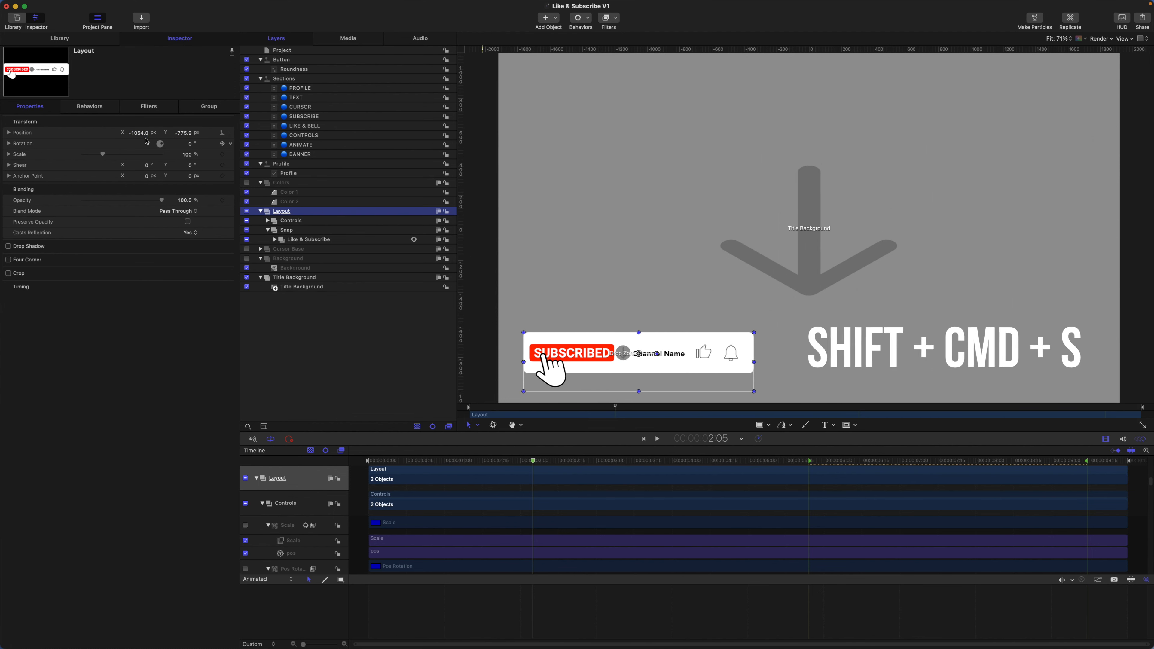
- Publish the title as a new Final Cut Pro template named Like & Subscribe V3 in the Rowie 409 category
key("shift+super+s")
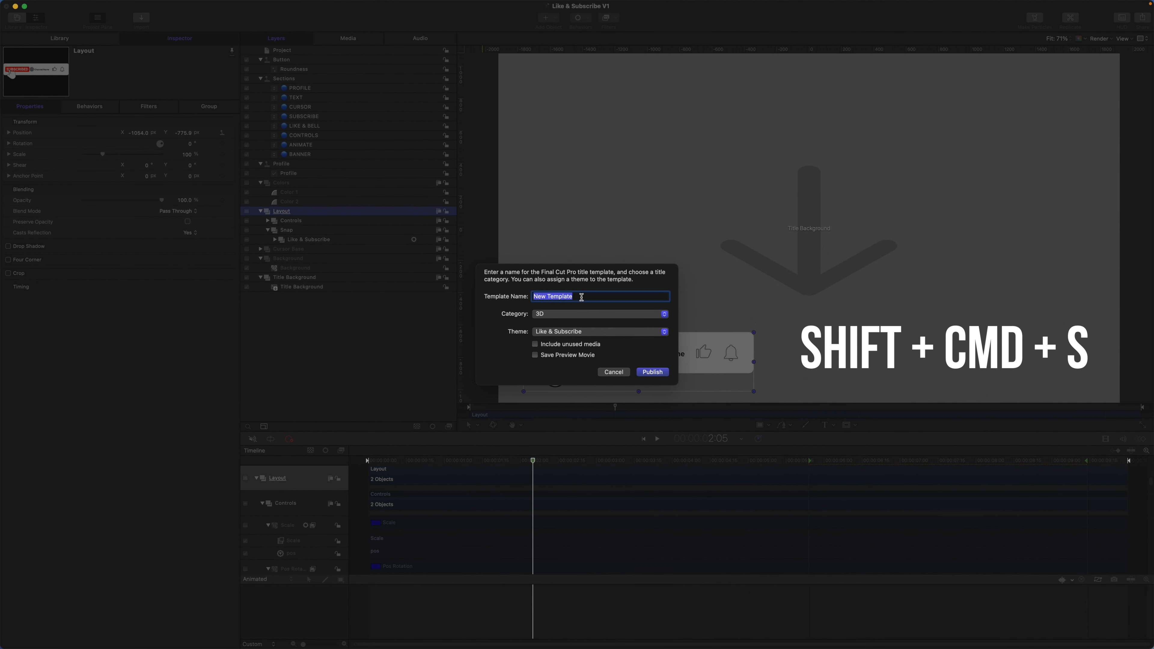
type("Like & ")
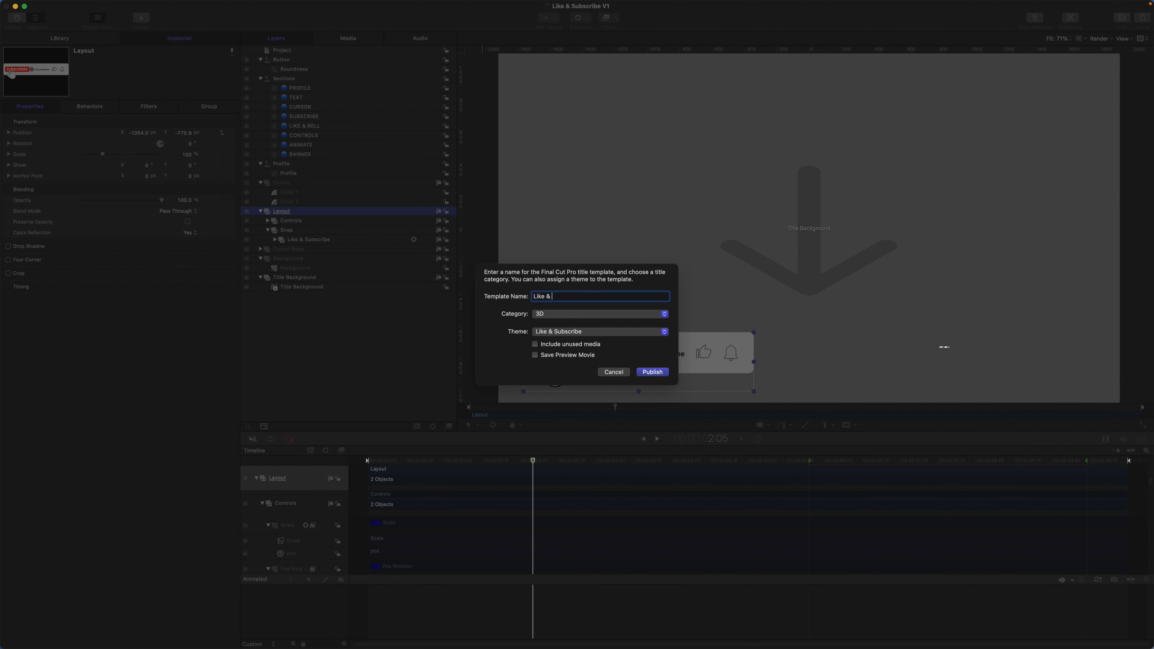
type("Subscribe V3")
left_click(596, 314)
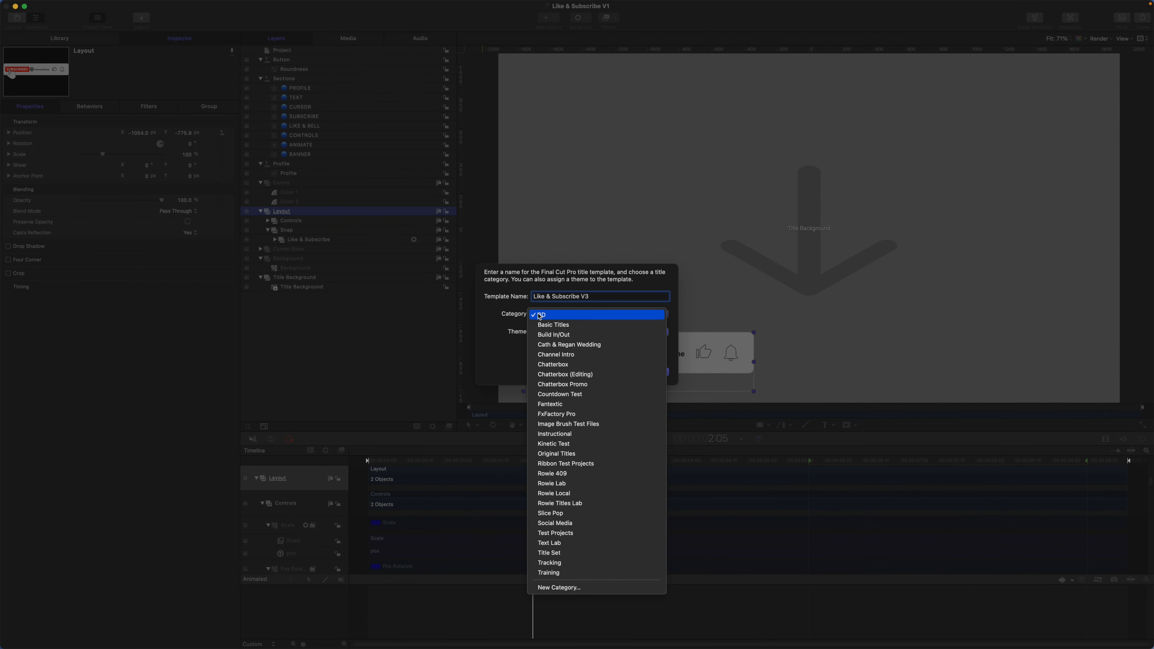
left_click(559, 474)
left_click(649, 372)
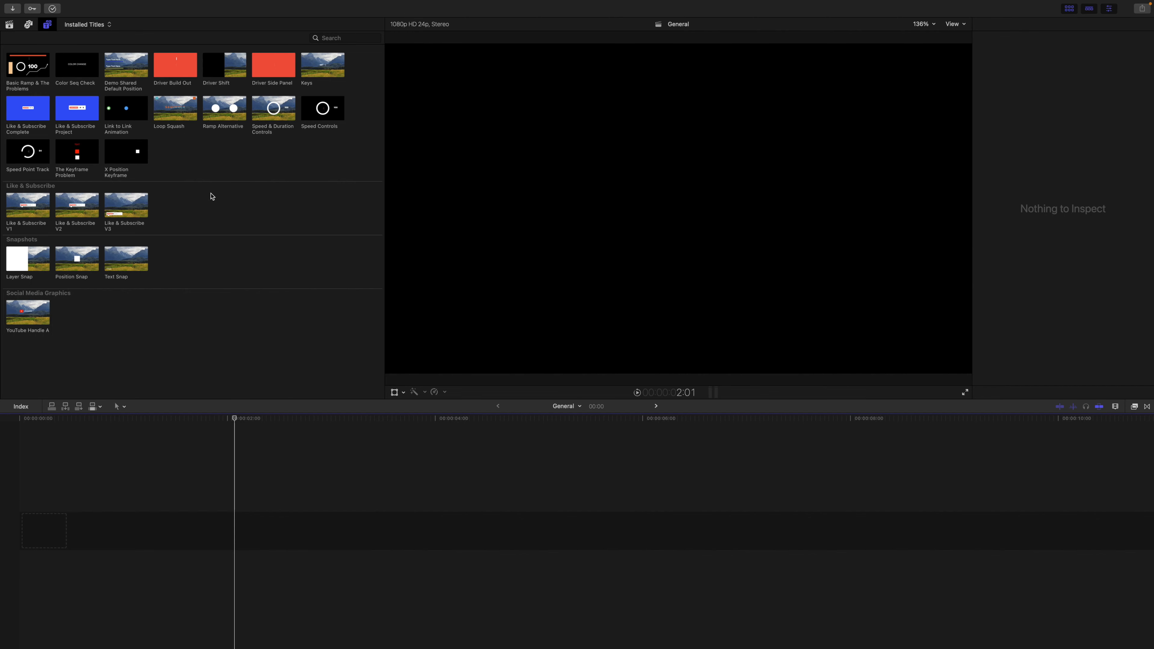
- Switch to Final Cut Pro, add the Like & Subscribe V3 title to the General project's timeline, and test its playback and on-screen position control
left_click_drag(127, 205, 17, 484)
left_click_drag(234, 419, 5, 430)
key("space")
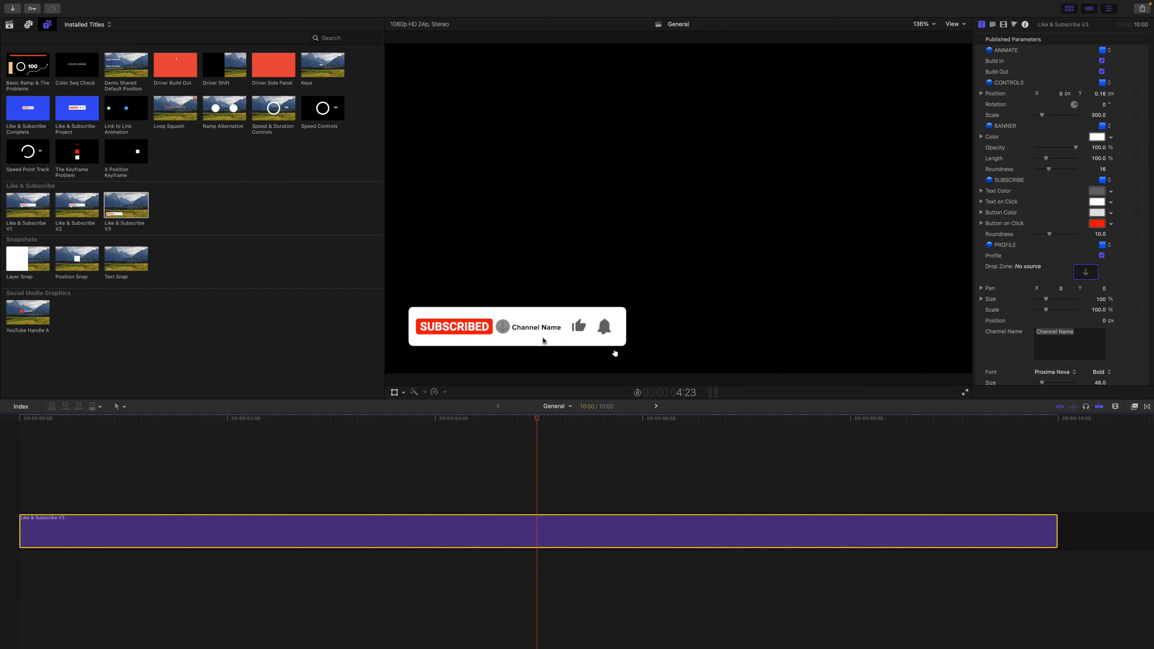
key("space")
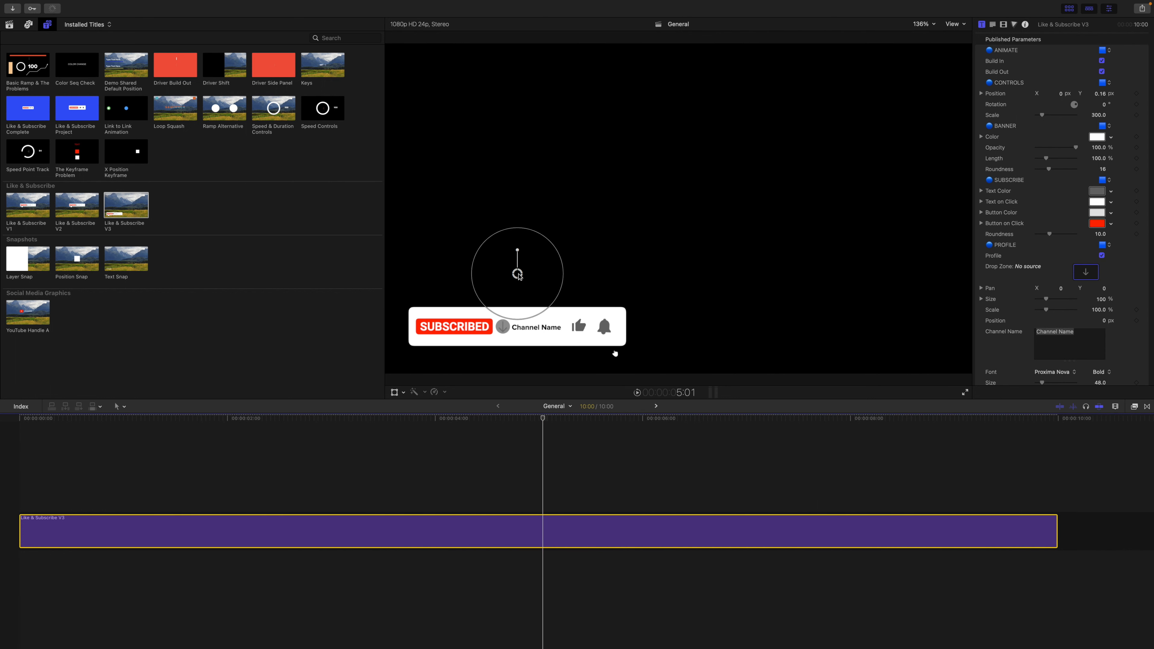
mouse_move(518, 274)
left_mouse_down()
mouse_move(554, 262)
mouse_move(552, 220)
mouse_move(587, 241)
mouse_move(500, 272)
left_mouse_up()
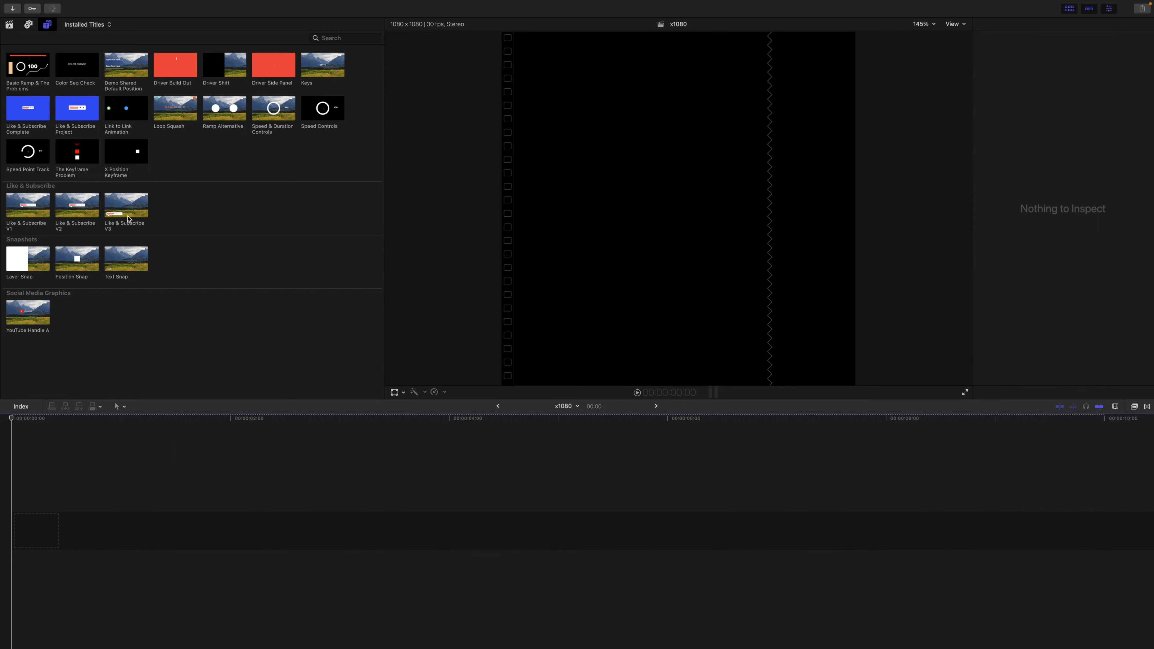
- Add the Like & Subscribe V3 title to the timelines of the square x1080 and vertical x1920 projects, and play each one back
left_click_drag(128, 218, 7, 473)
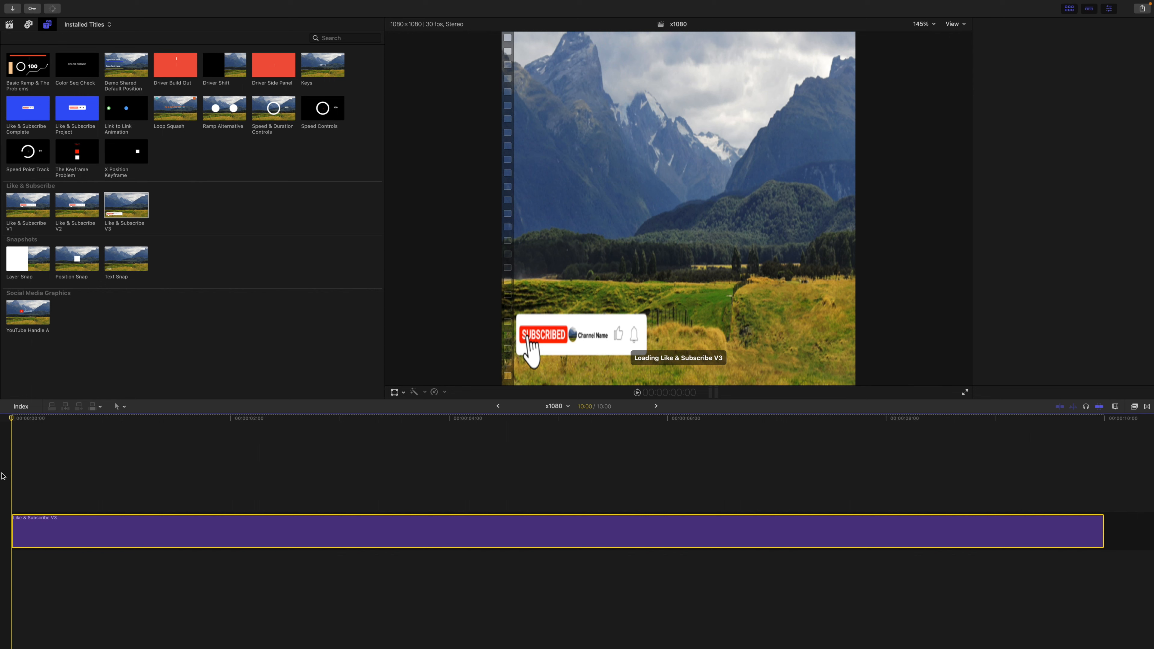
key("space")
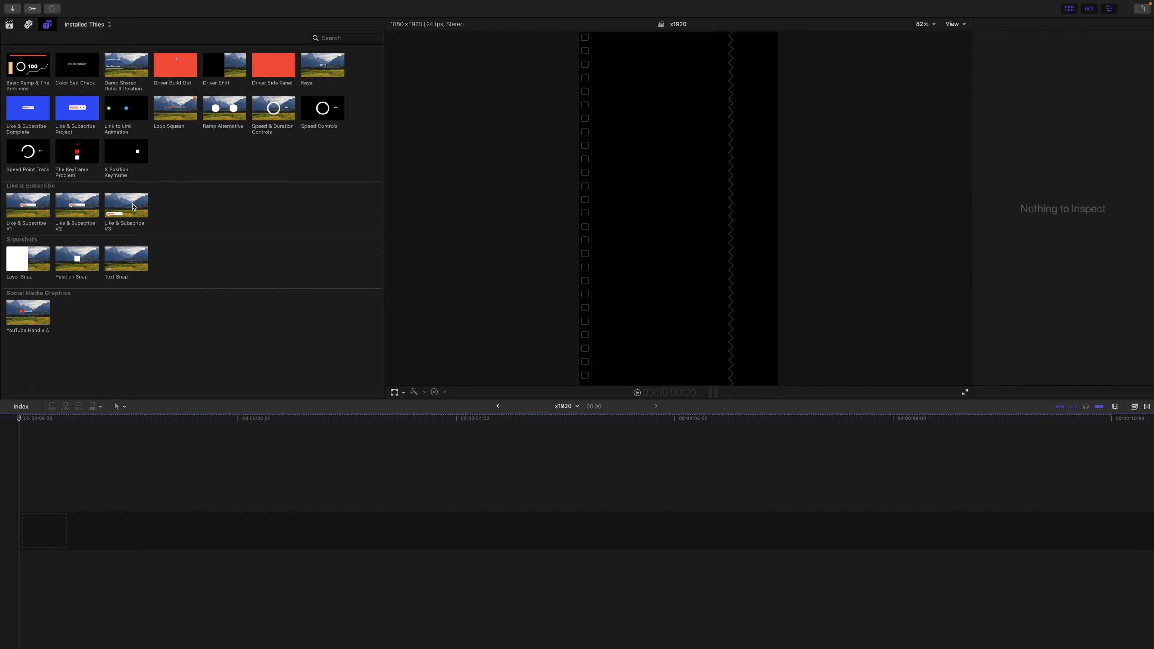
left_click_drag(126, 205, 41, 458)
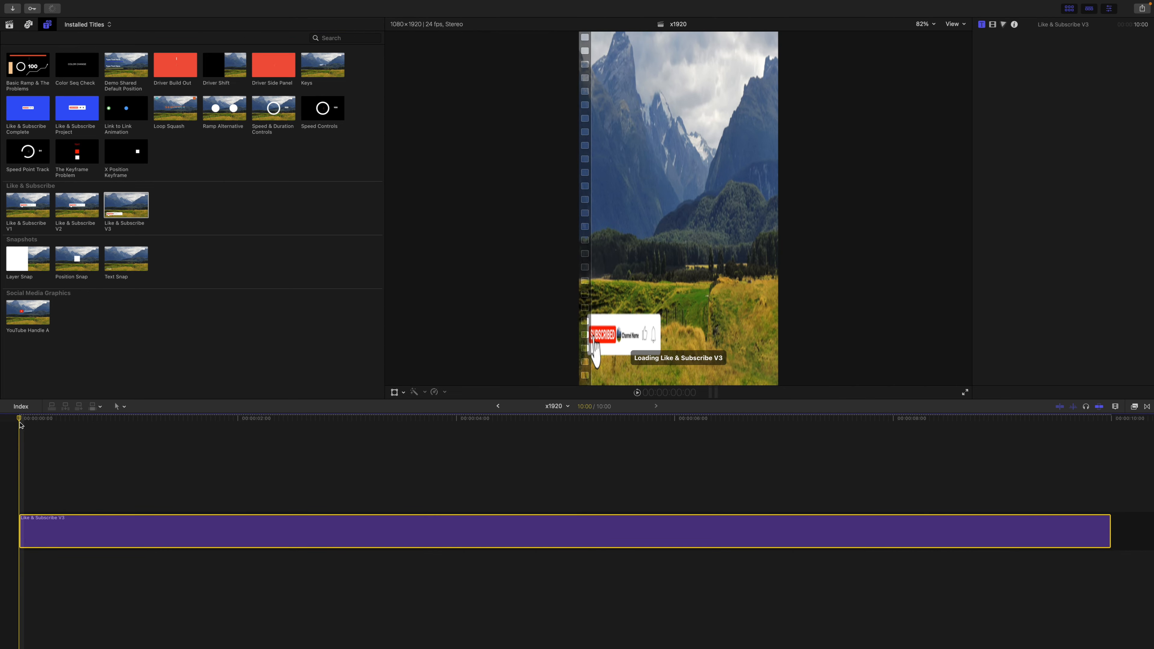
key("space")
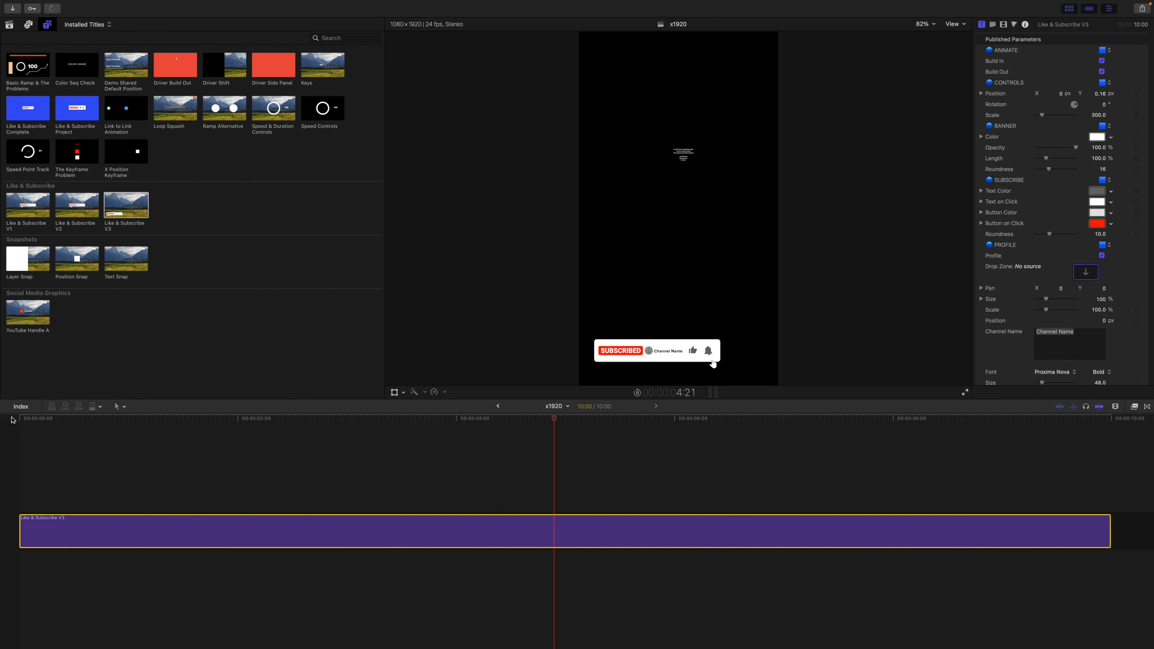
key("space")
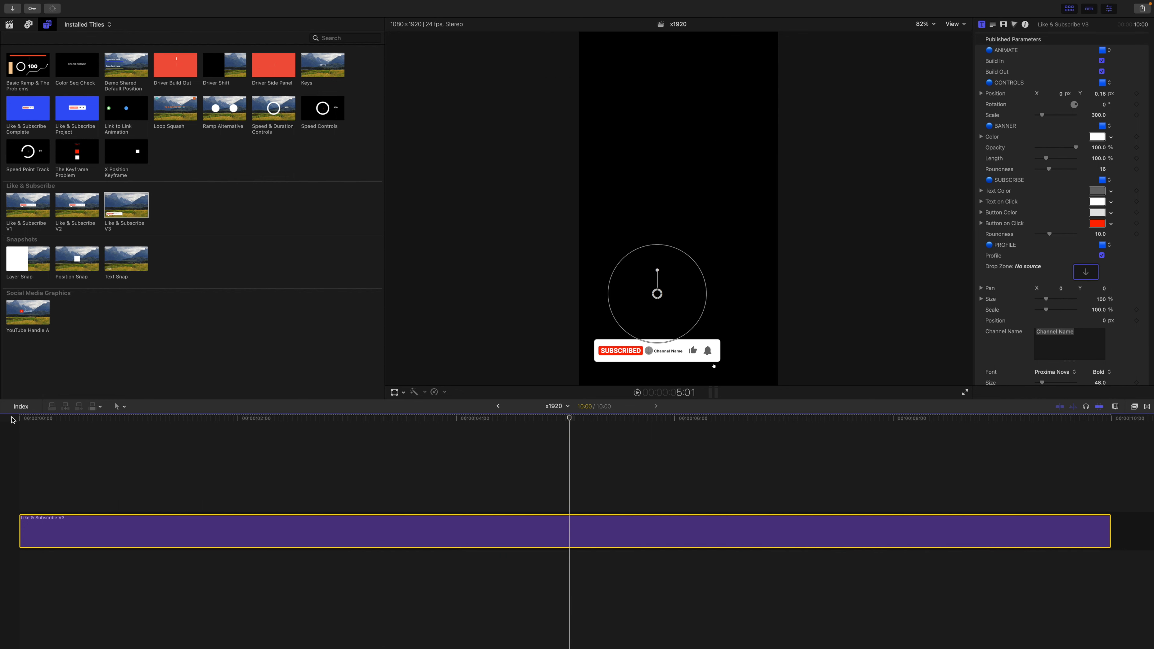